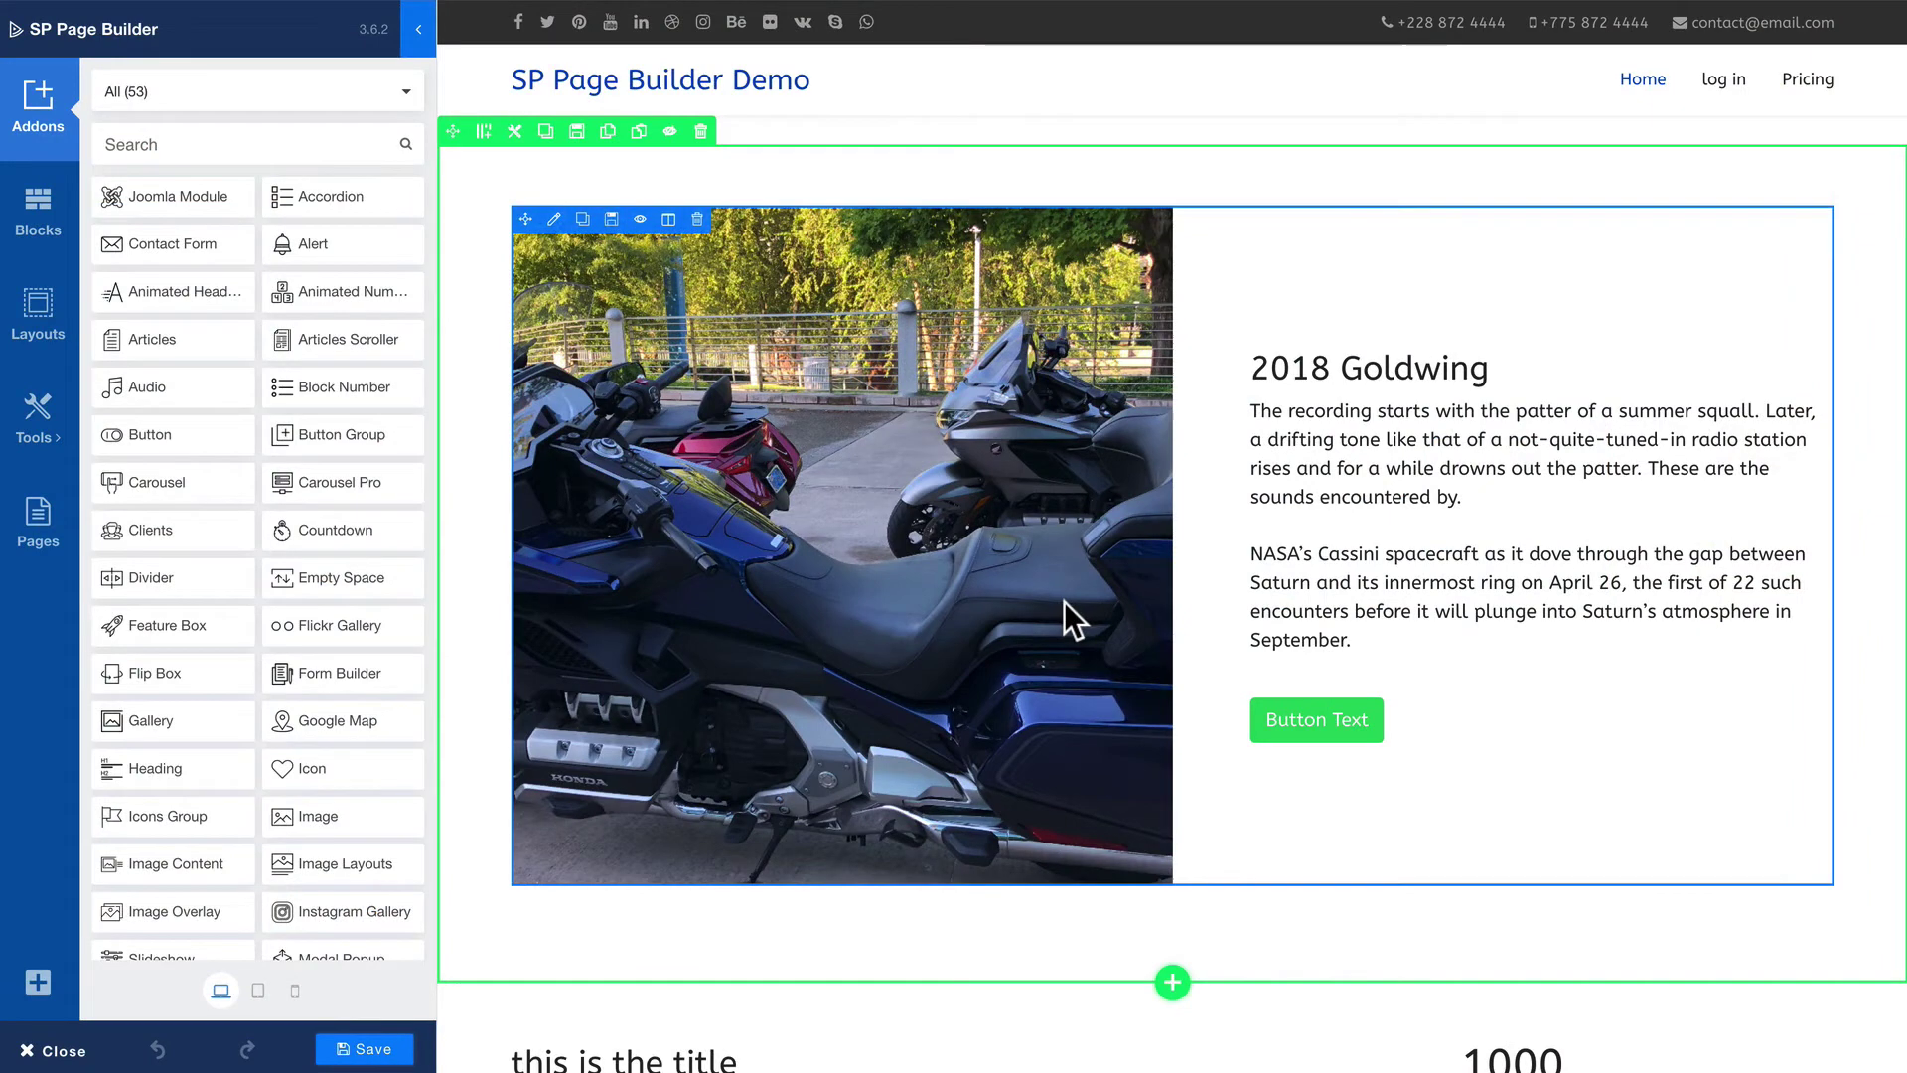
Import the Venue layout from the Conference layout bundle into the page.
scroll(1039, 606, "down", 5)
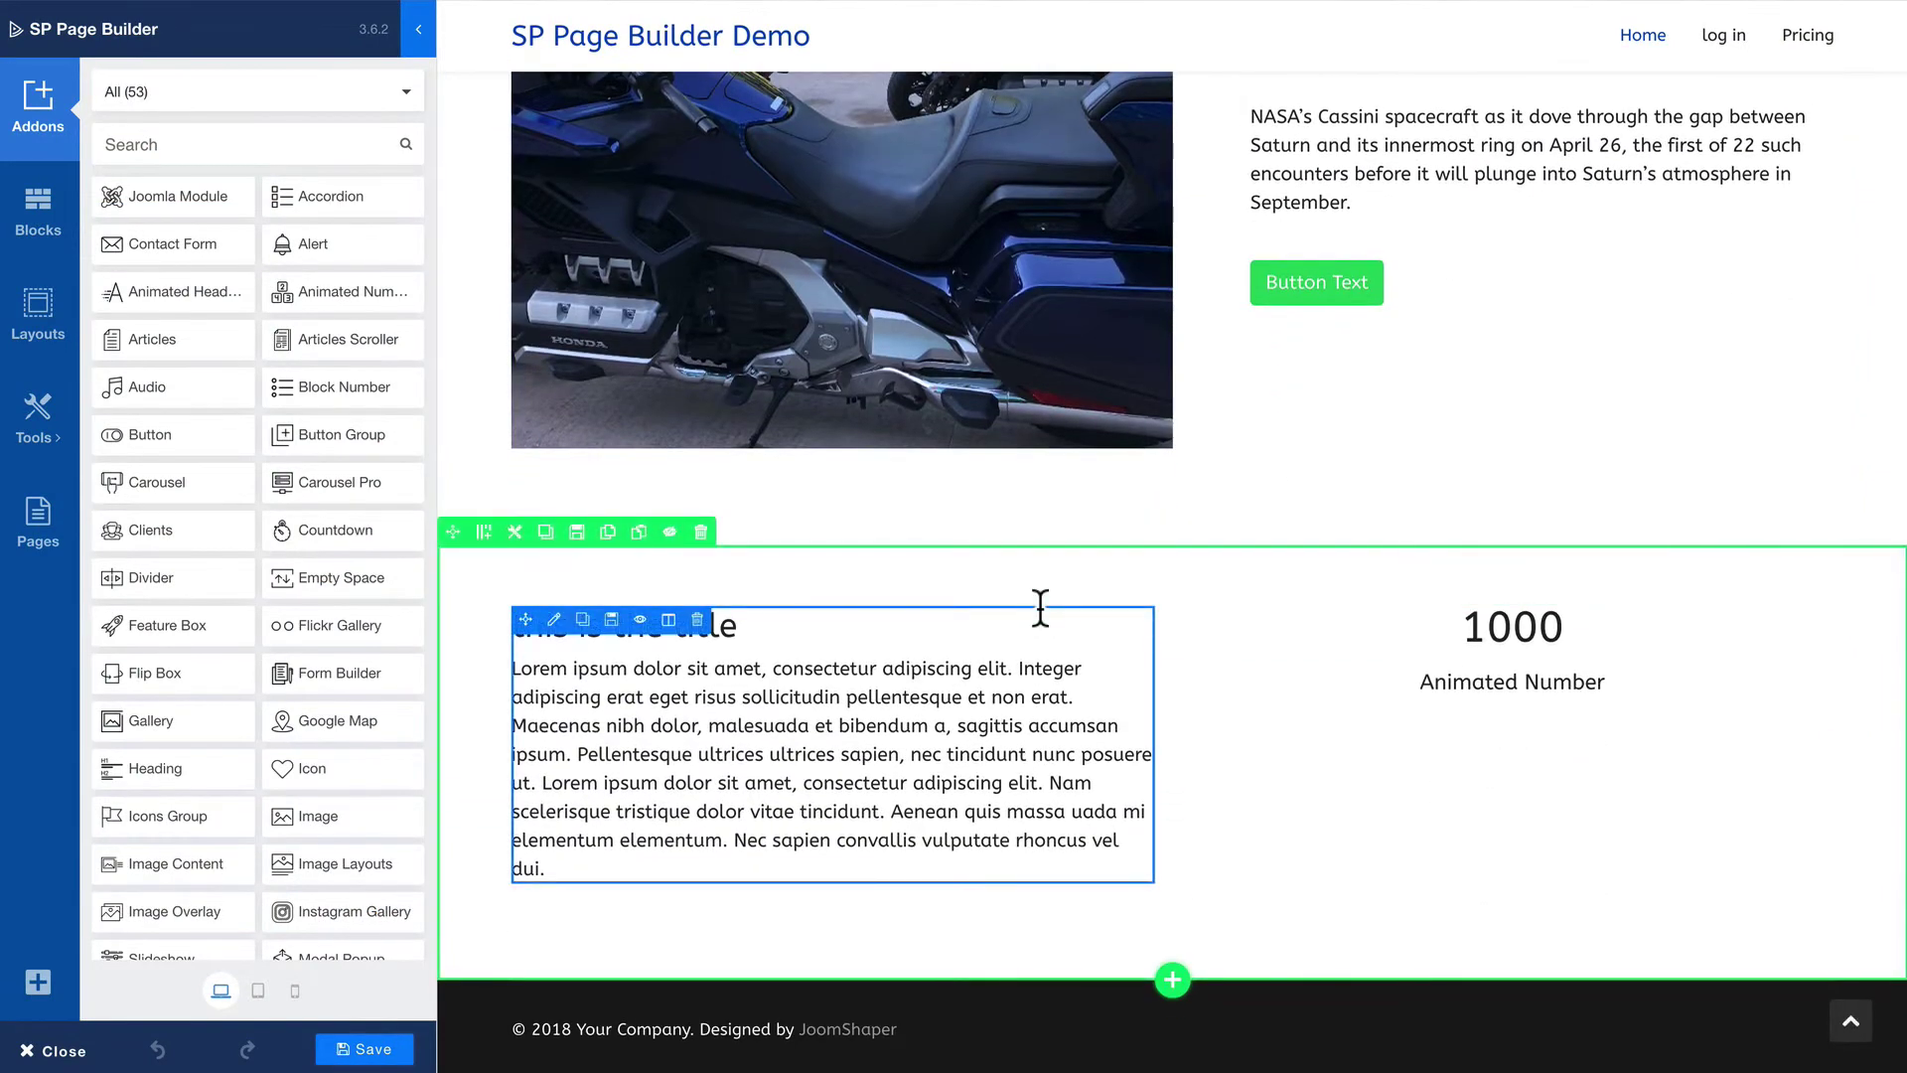
mouse_move(724, 583)
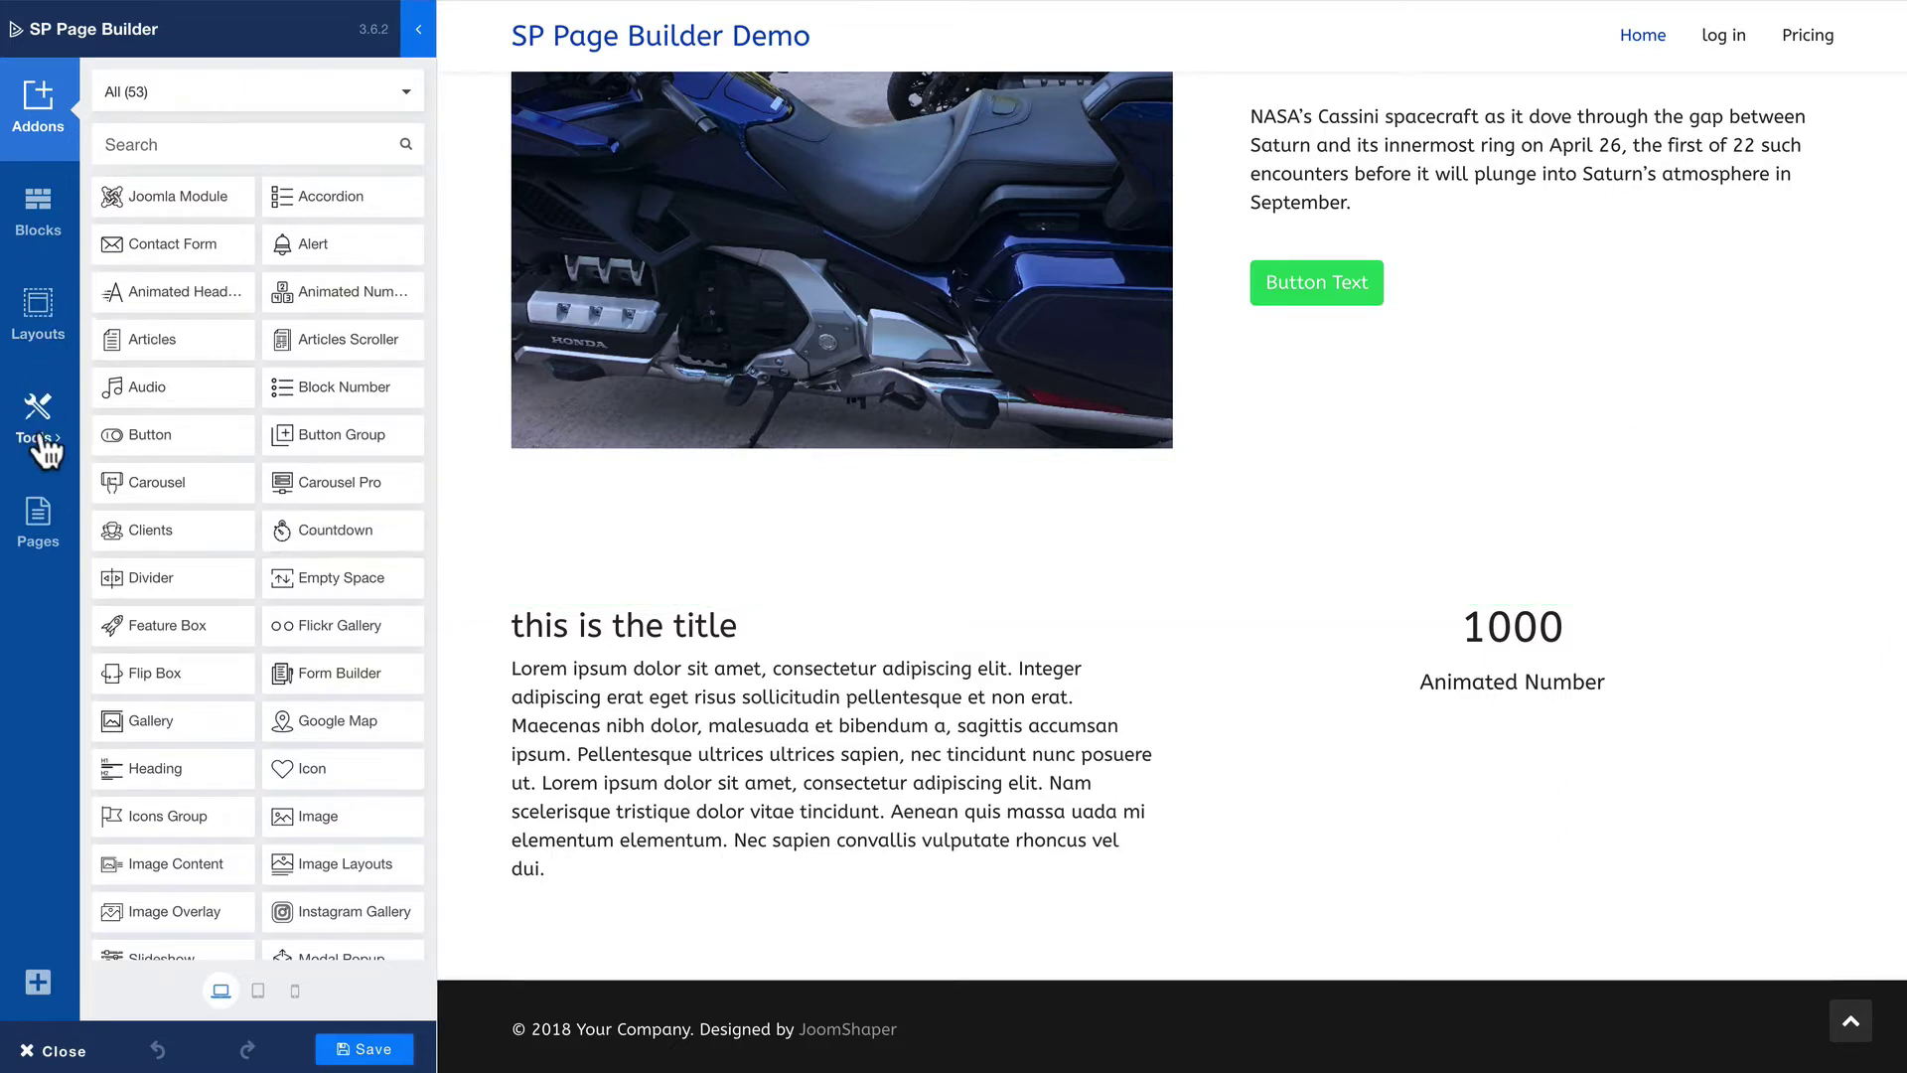
left_click(18, 323)
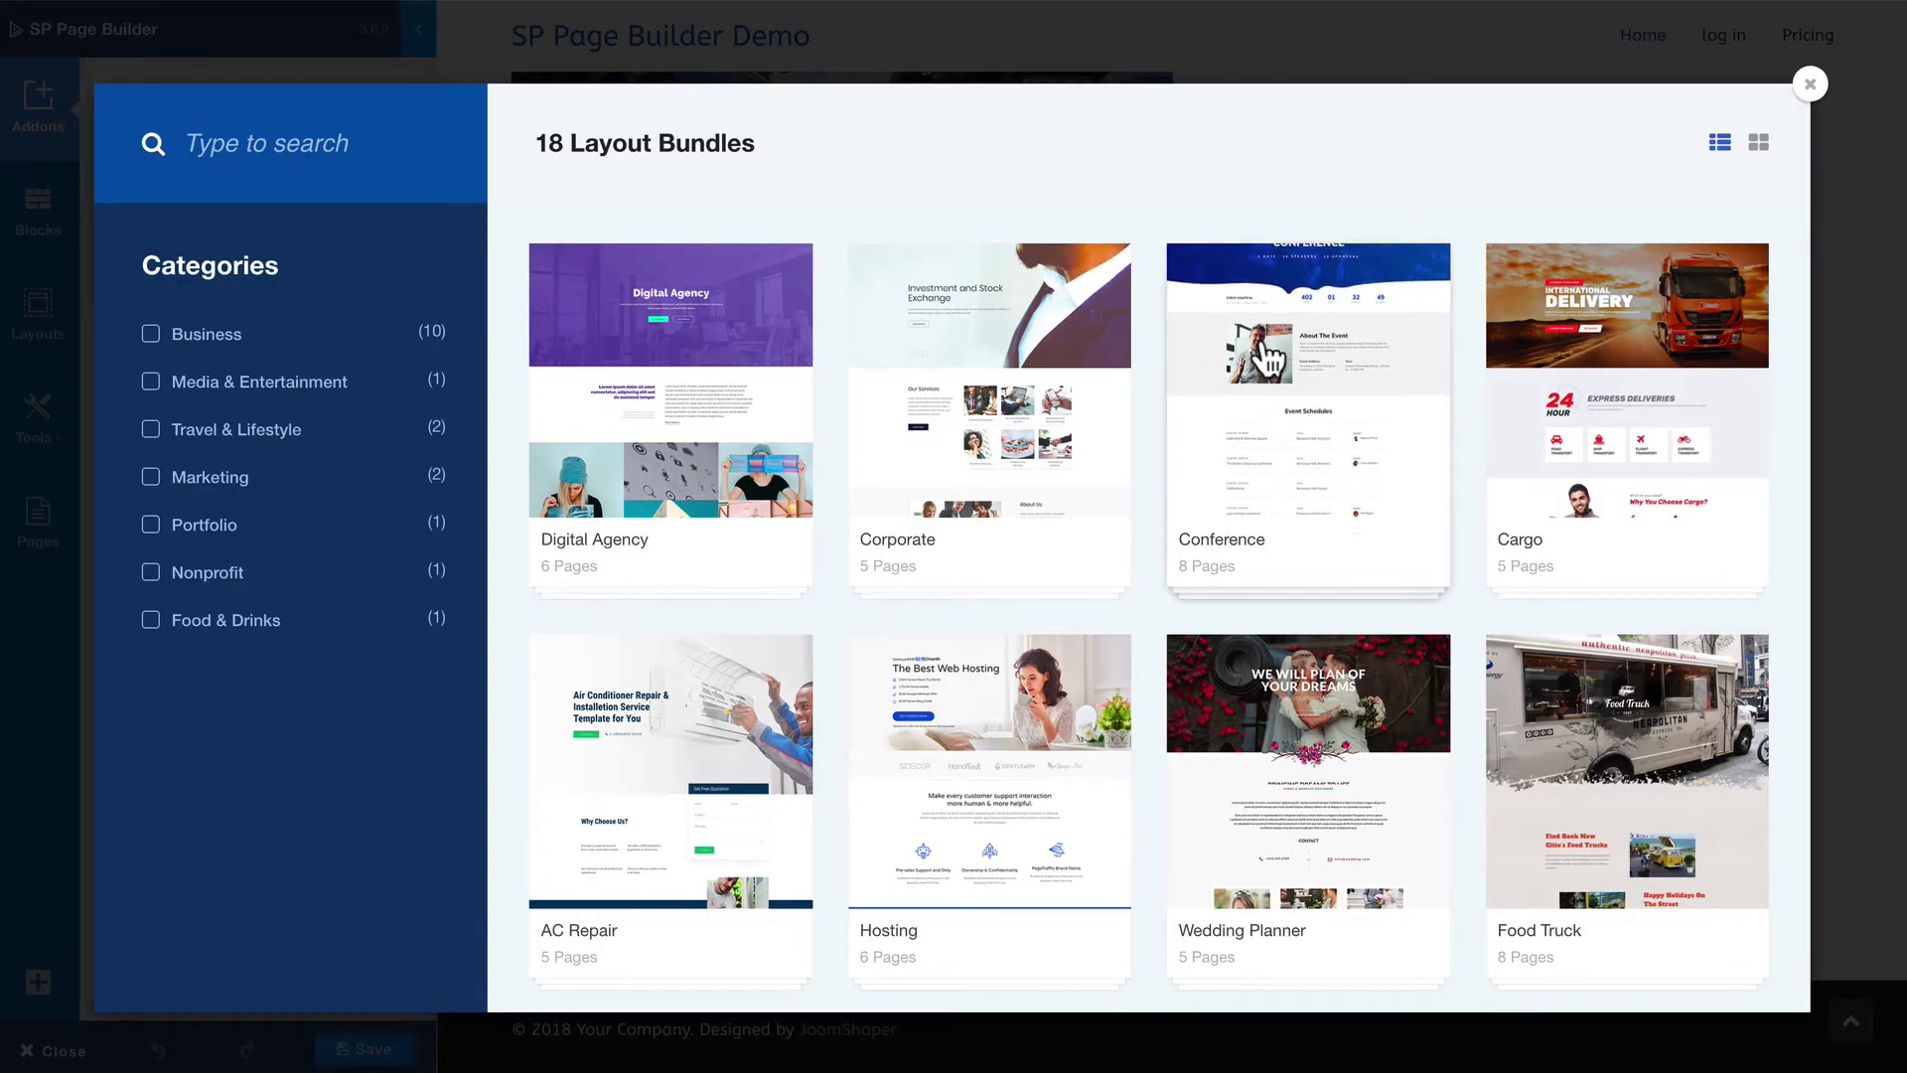
left_click(1298, 413)
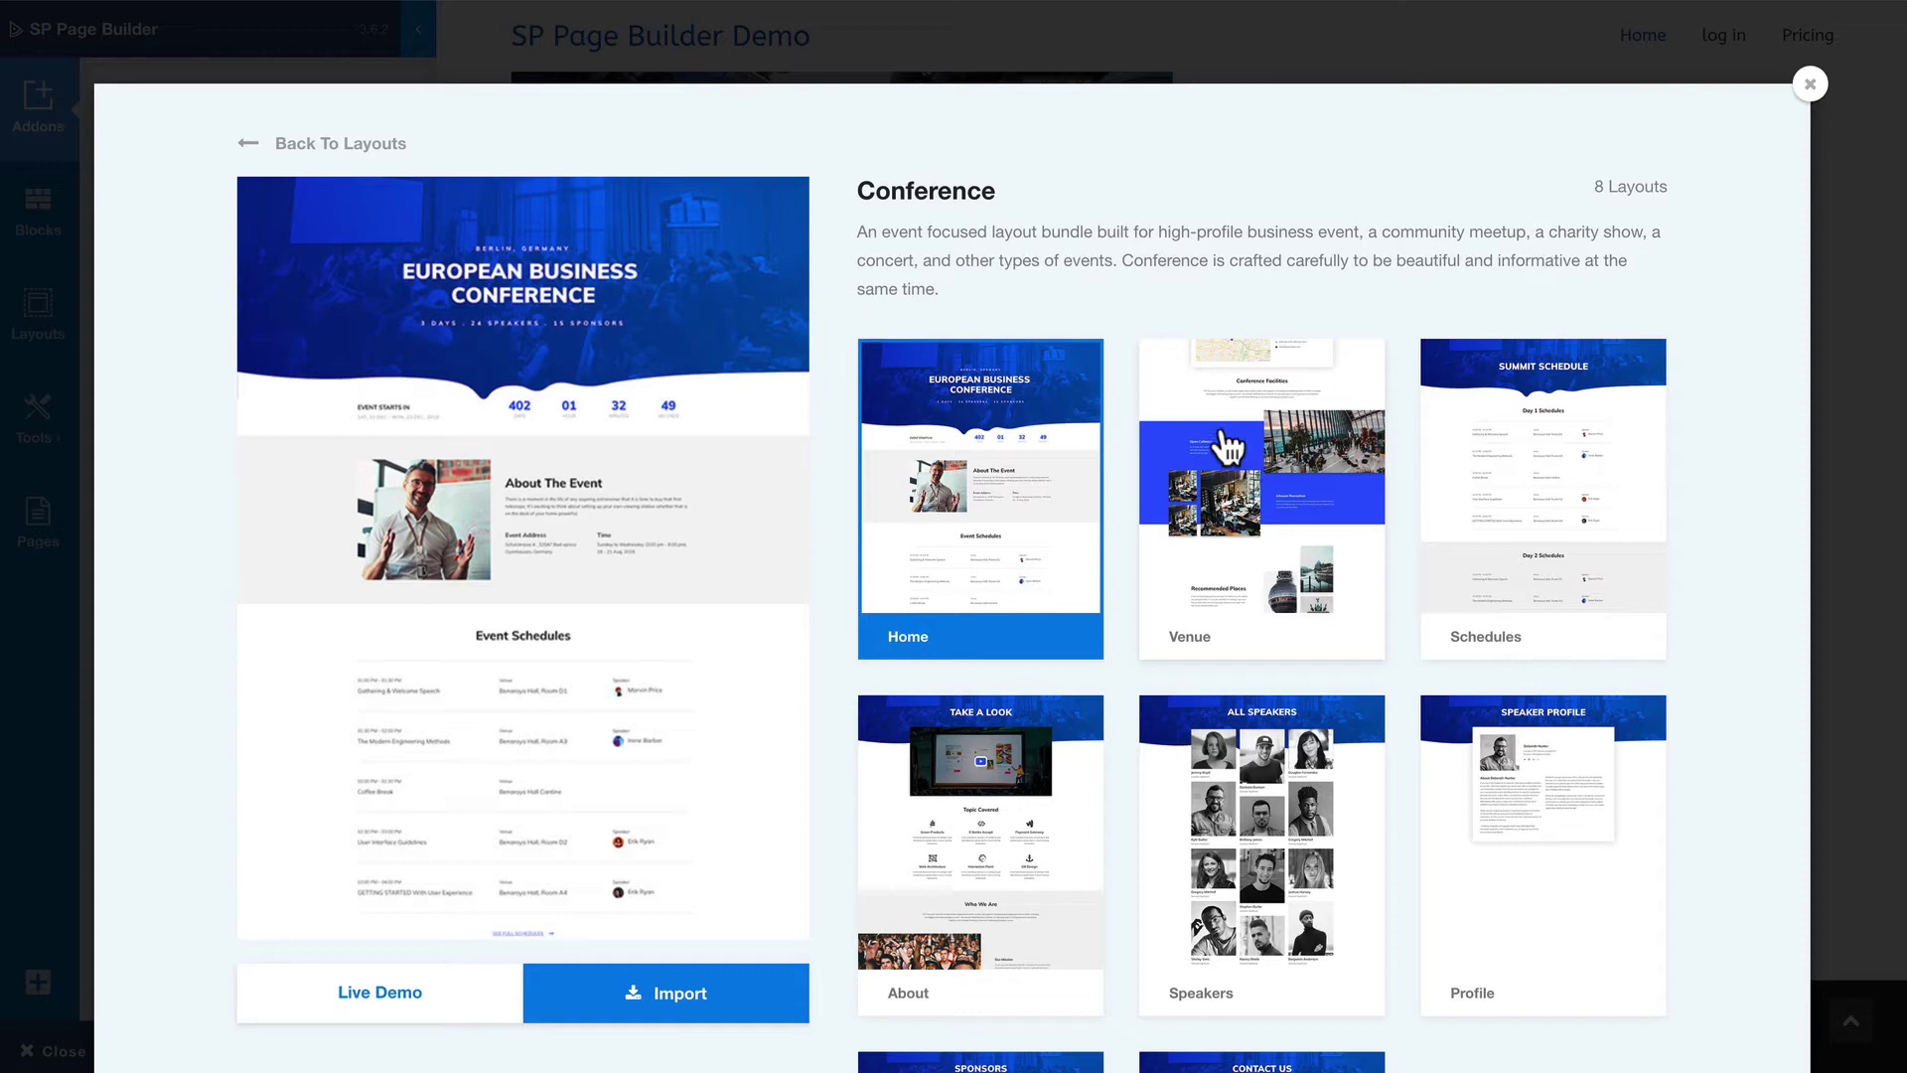
left_click(1278, 442)
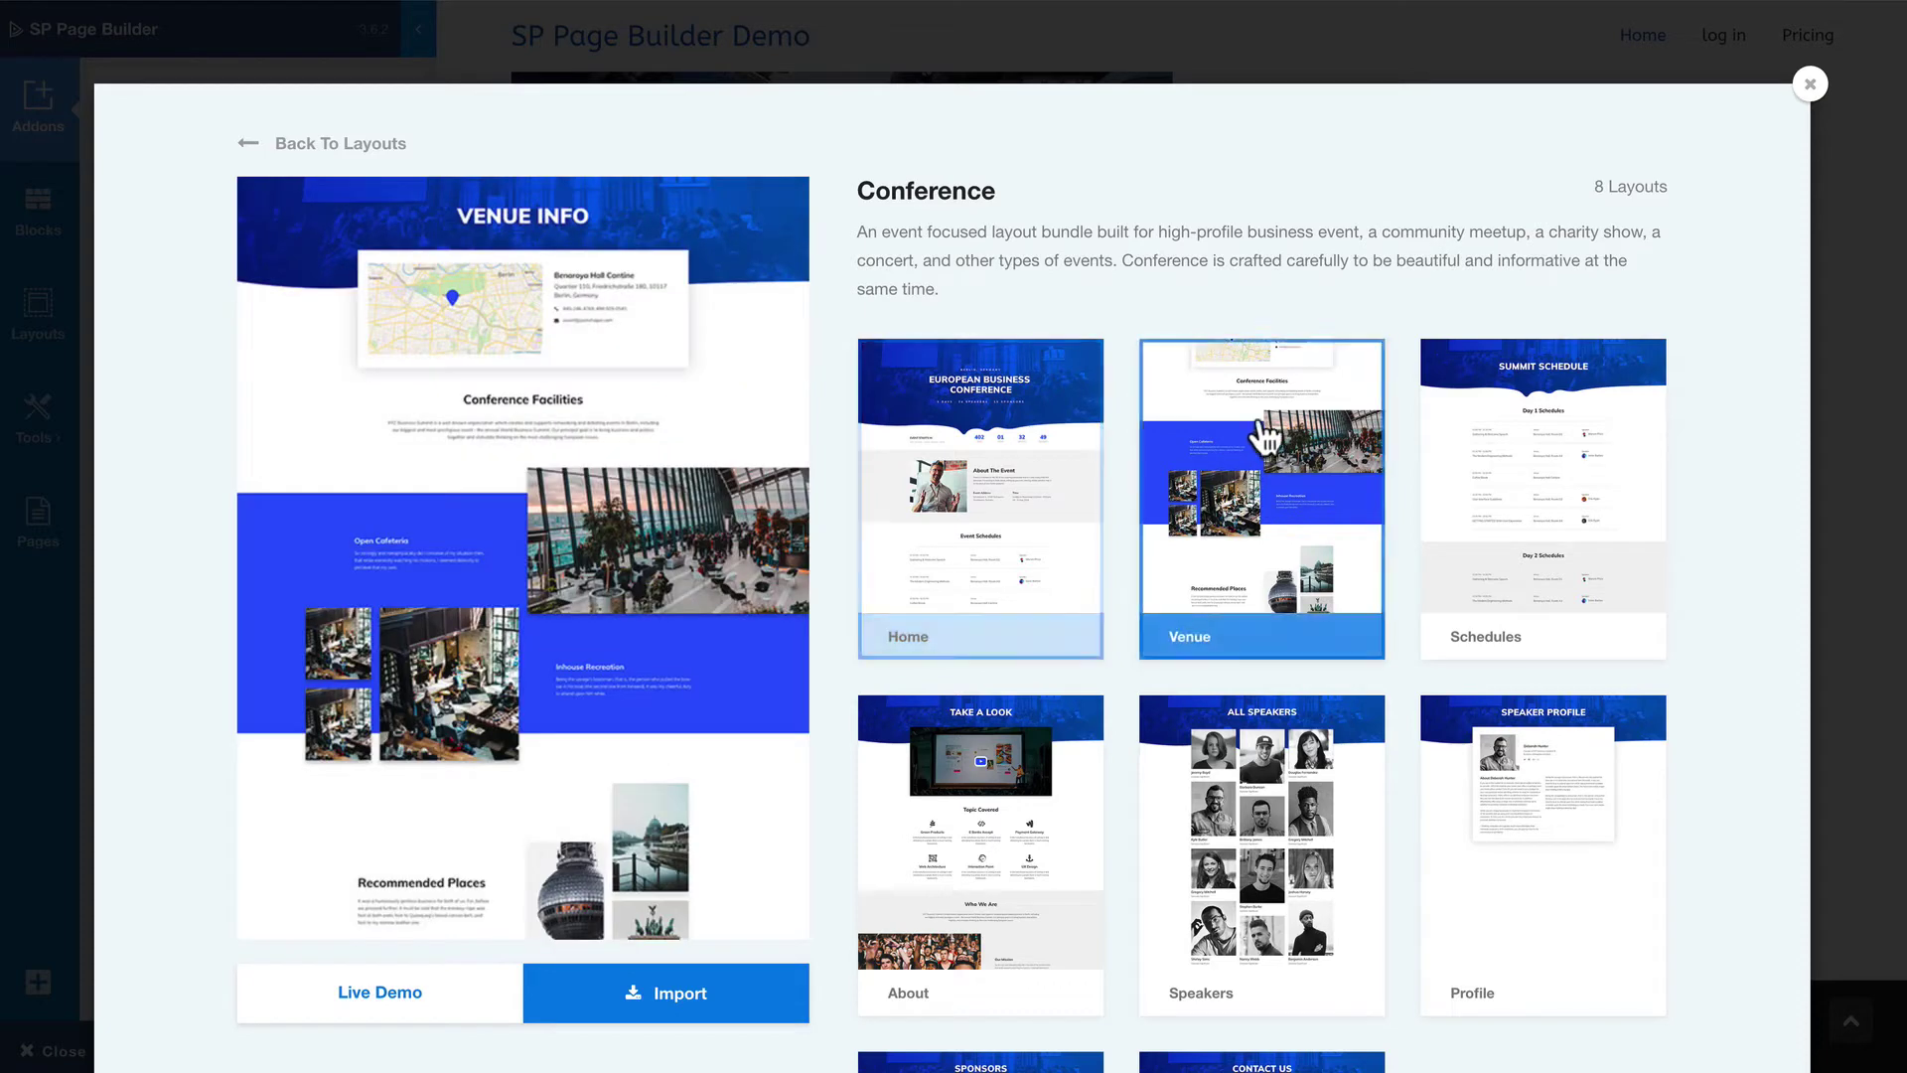
left_click(675, 995)
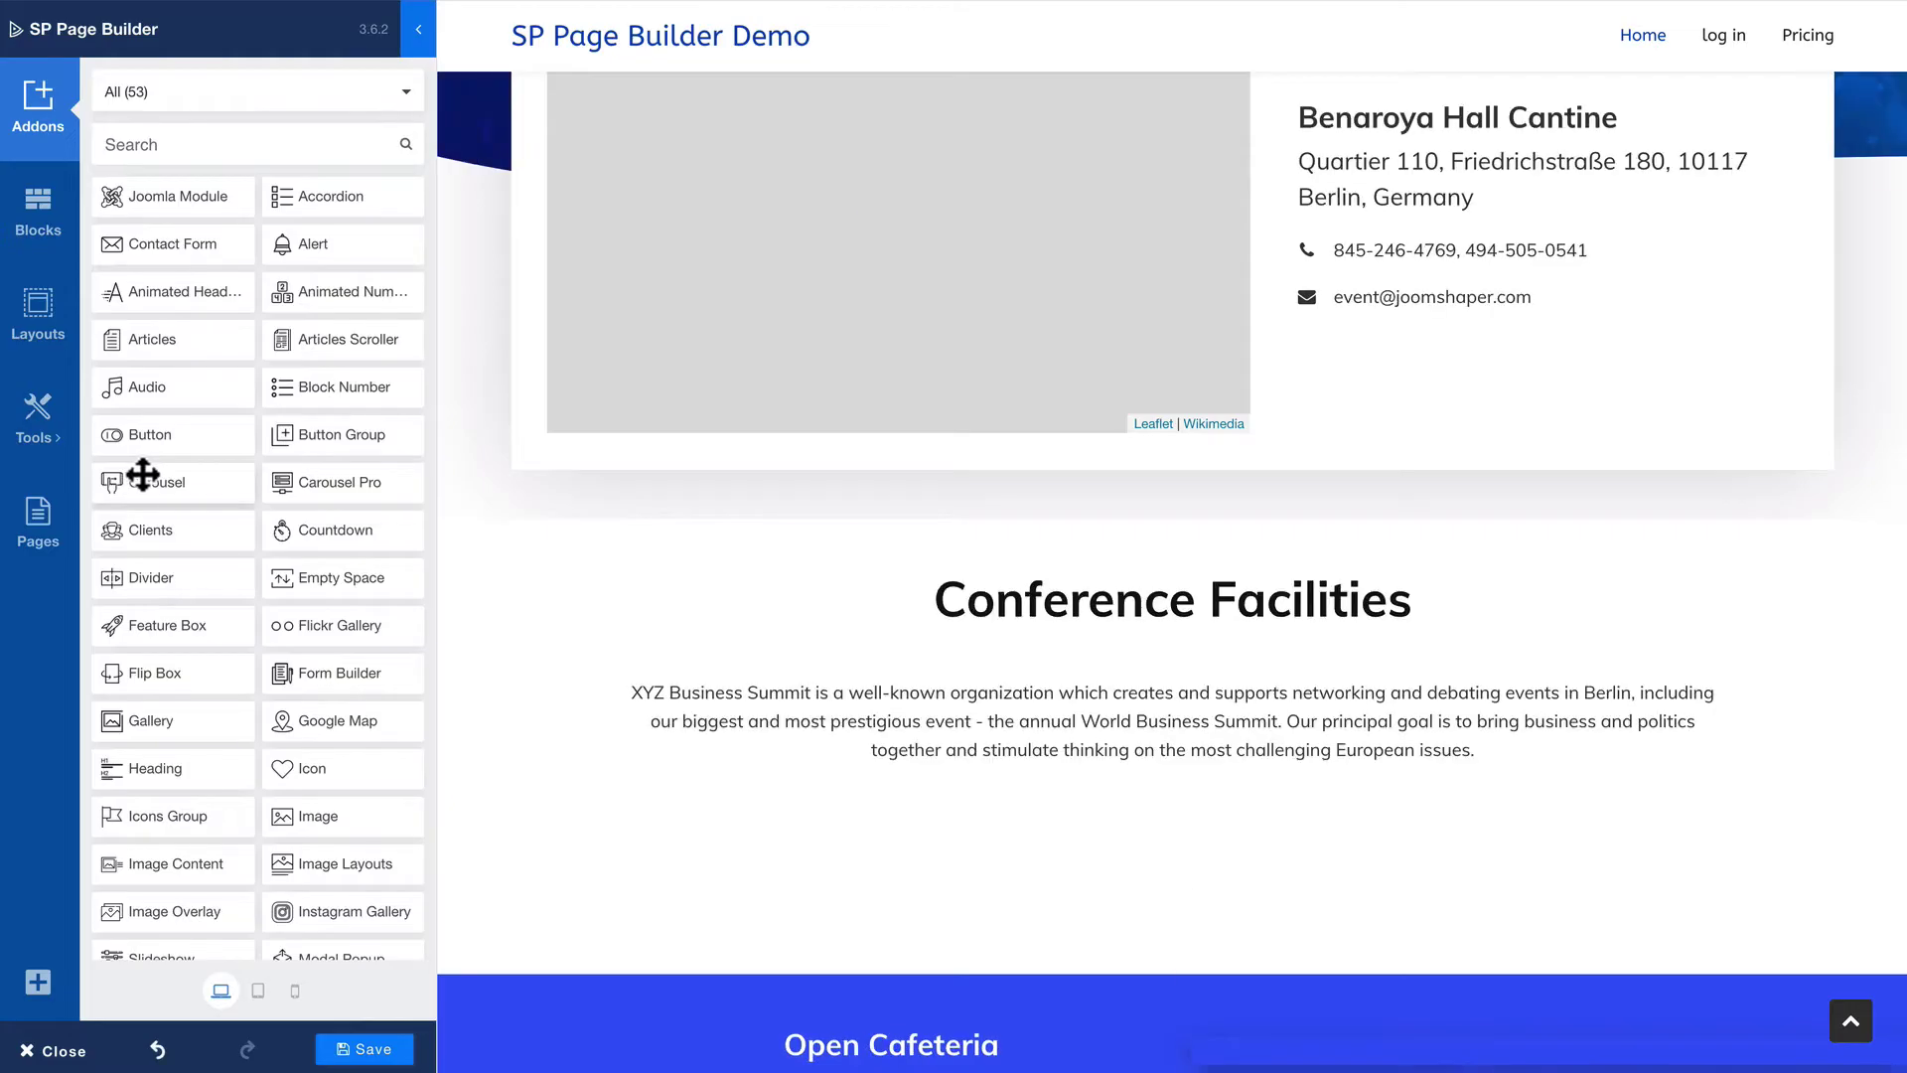
Look over the imported Venue layout, then undo it.
scroll(780, 479, "up", 5)
scroll(781, 481, "down", 15)
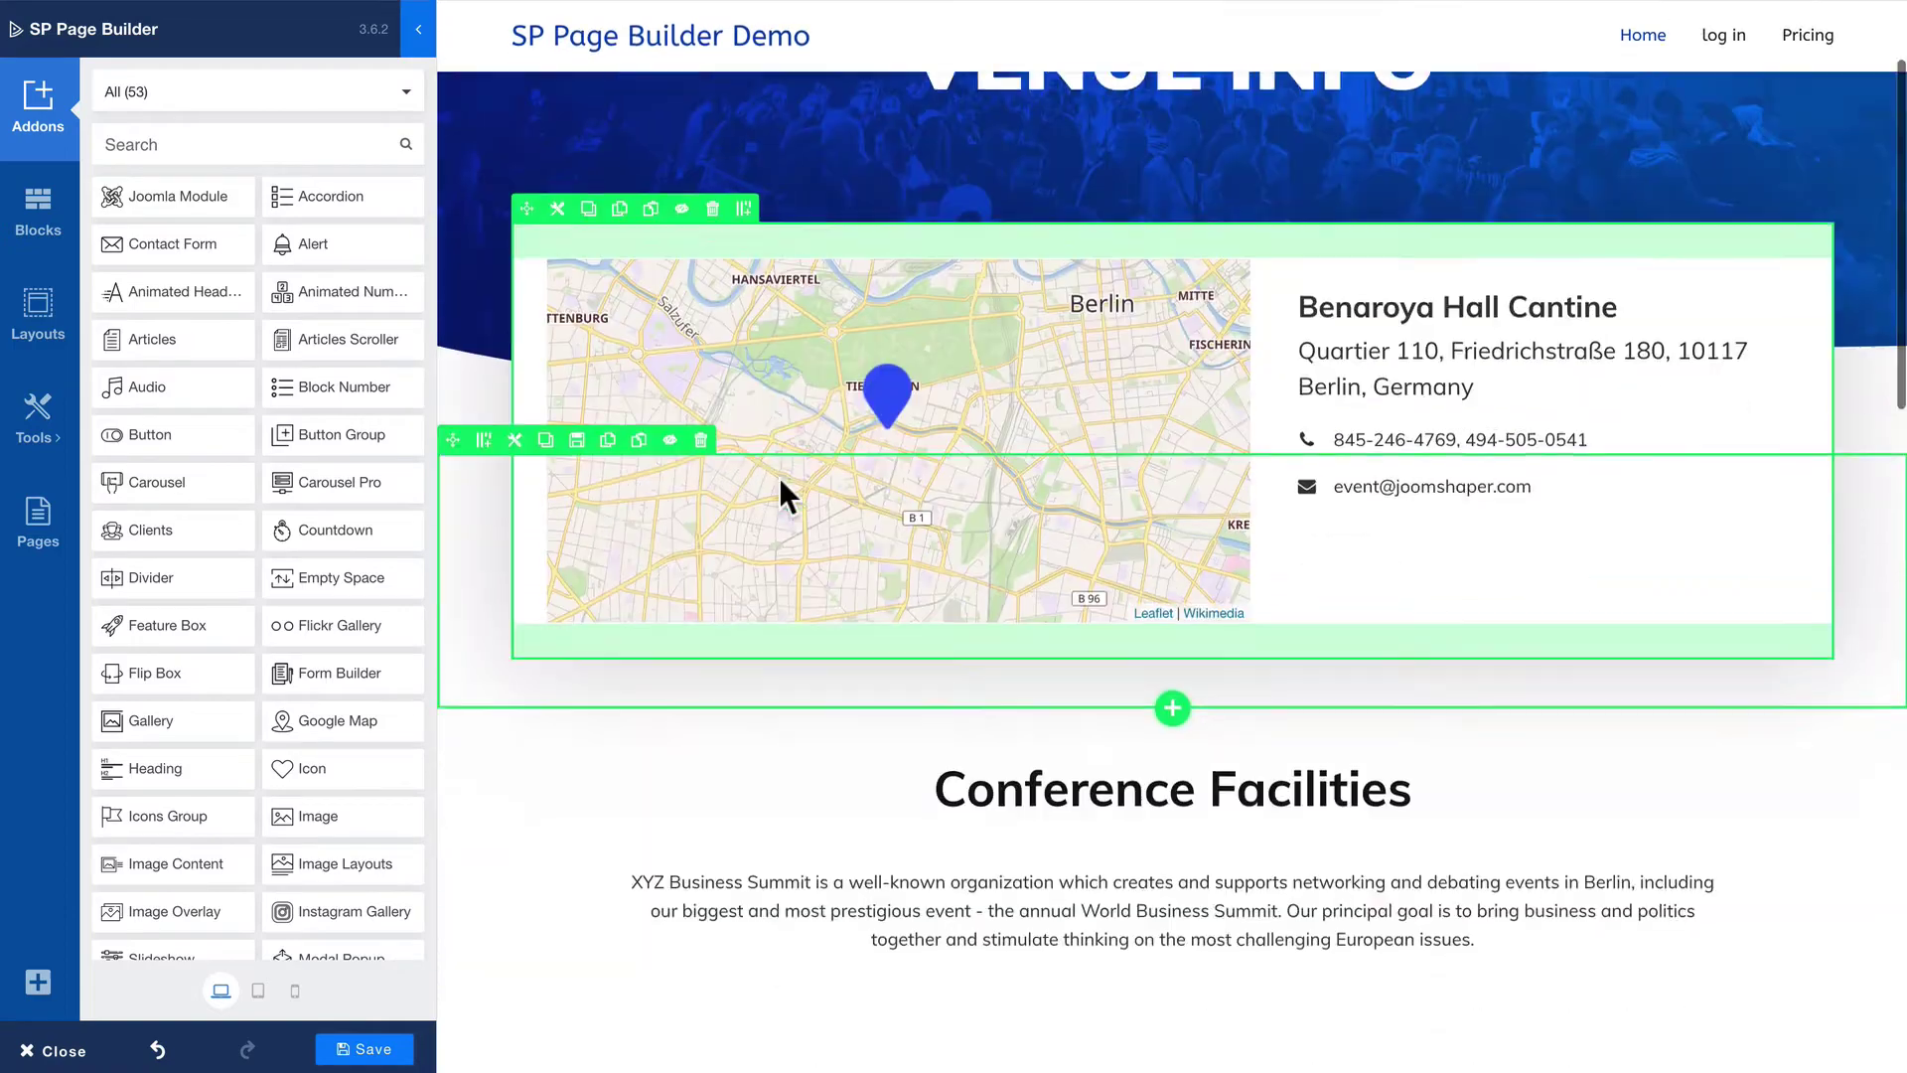
scroll(778, 477, "down", 2)
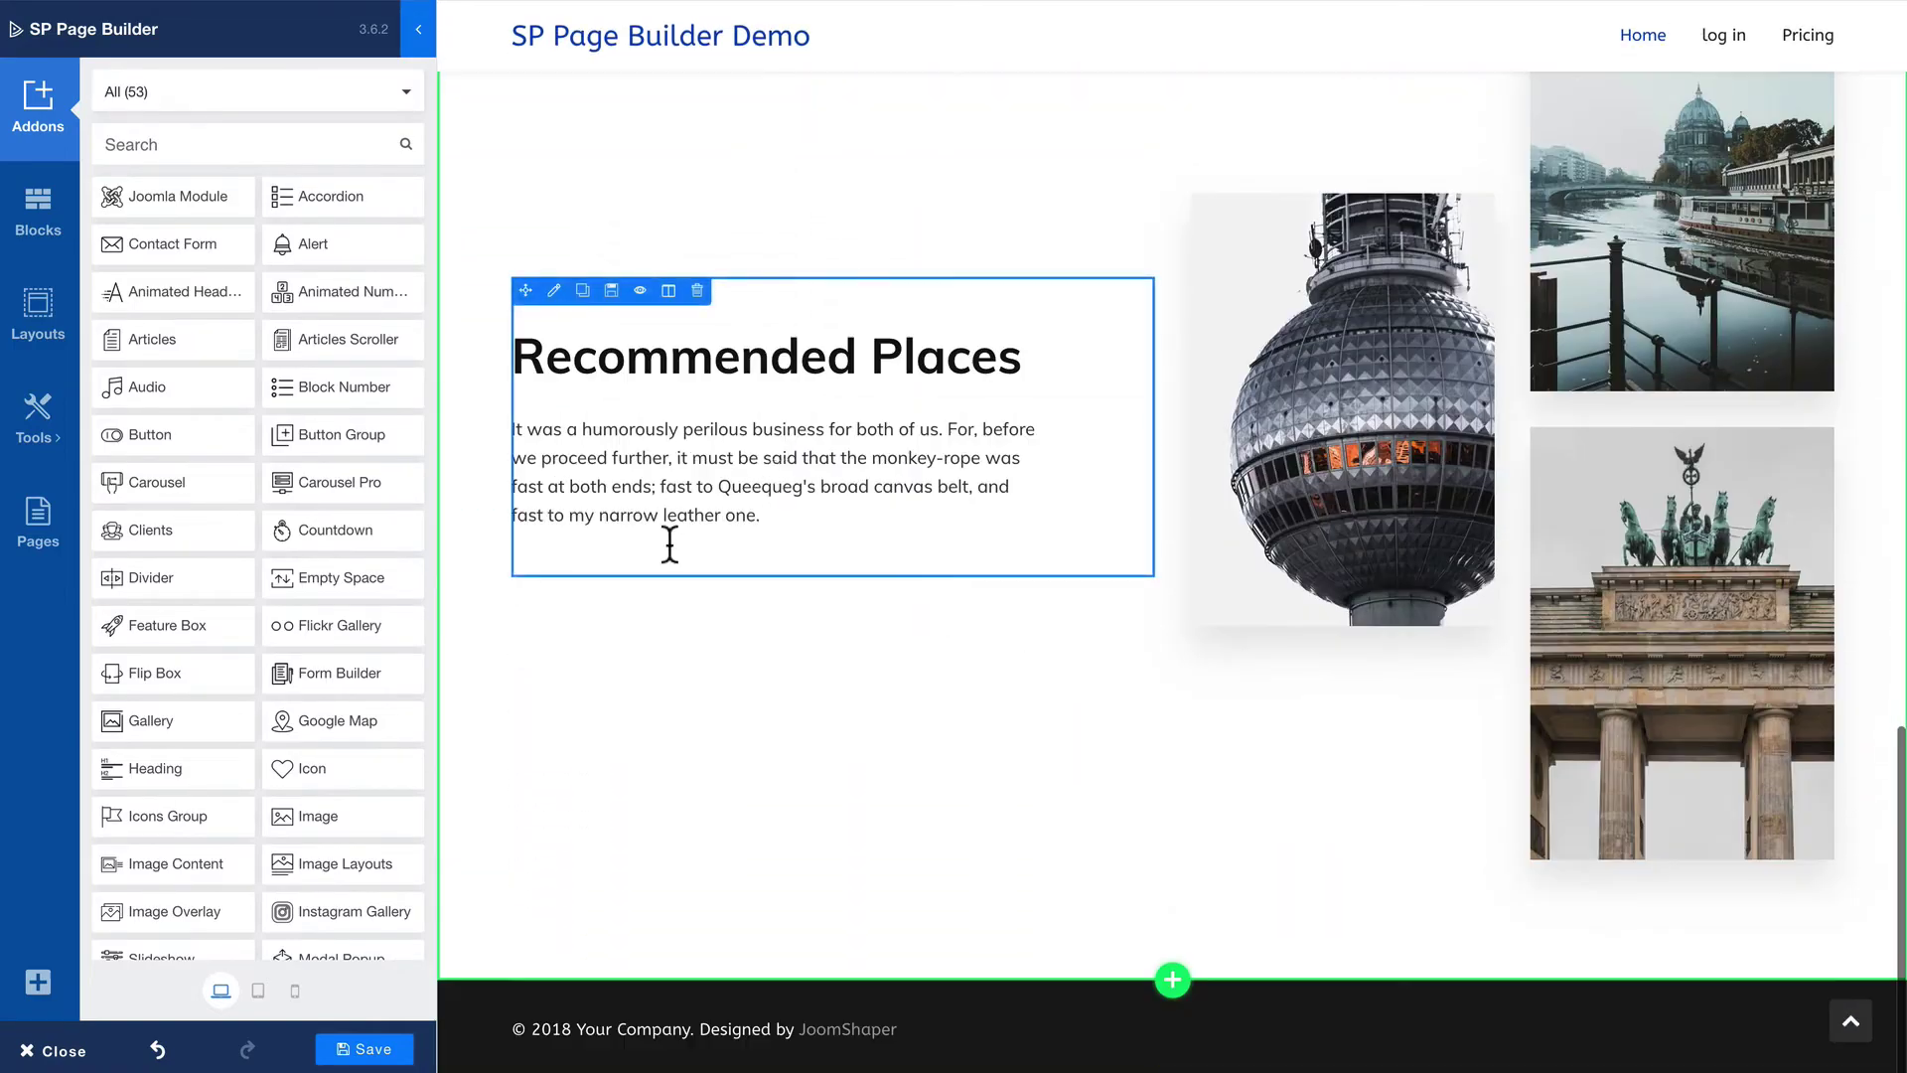
left_click(157, 1045)
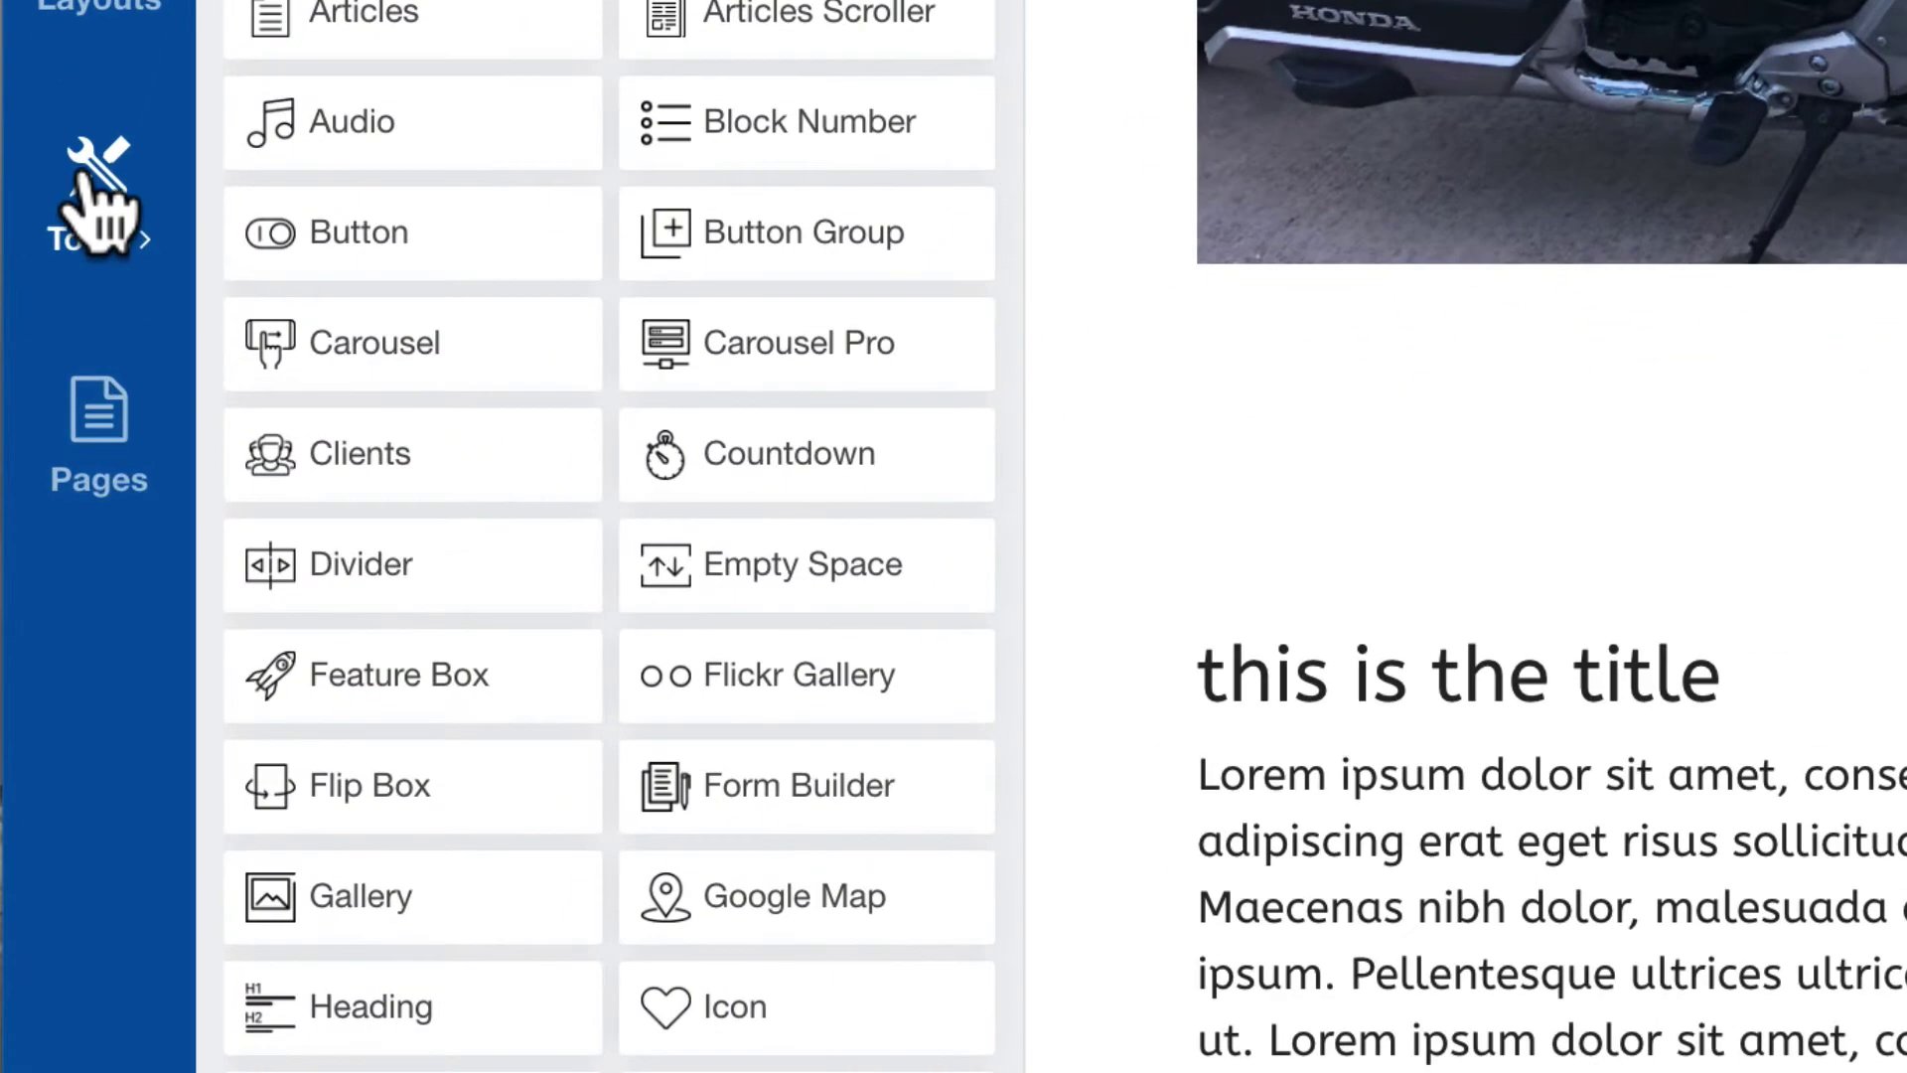
Open Page Settings and expand SEO to reach the empty Page CSS section.
left_click(85, 174)
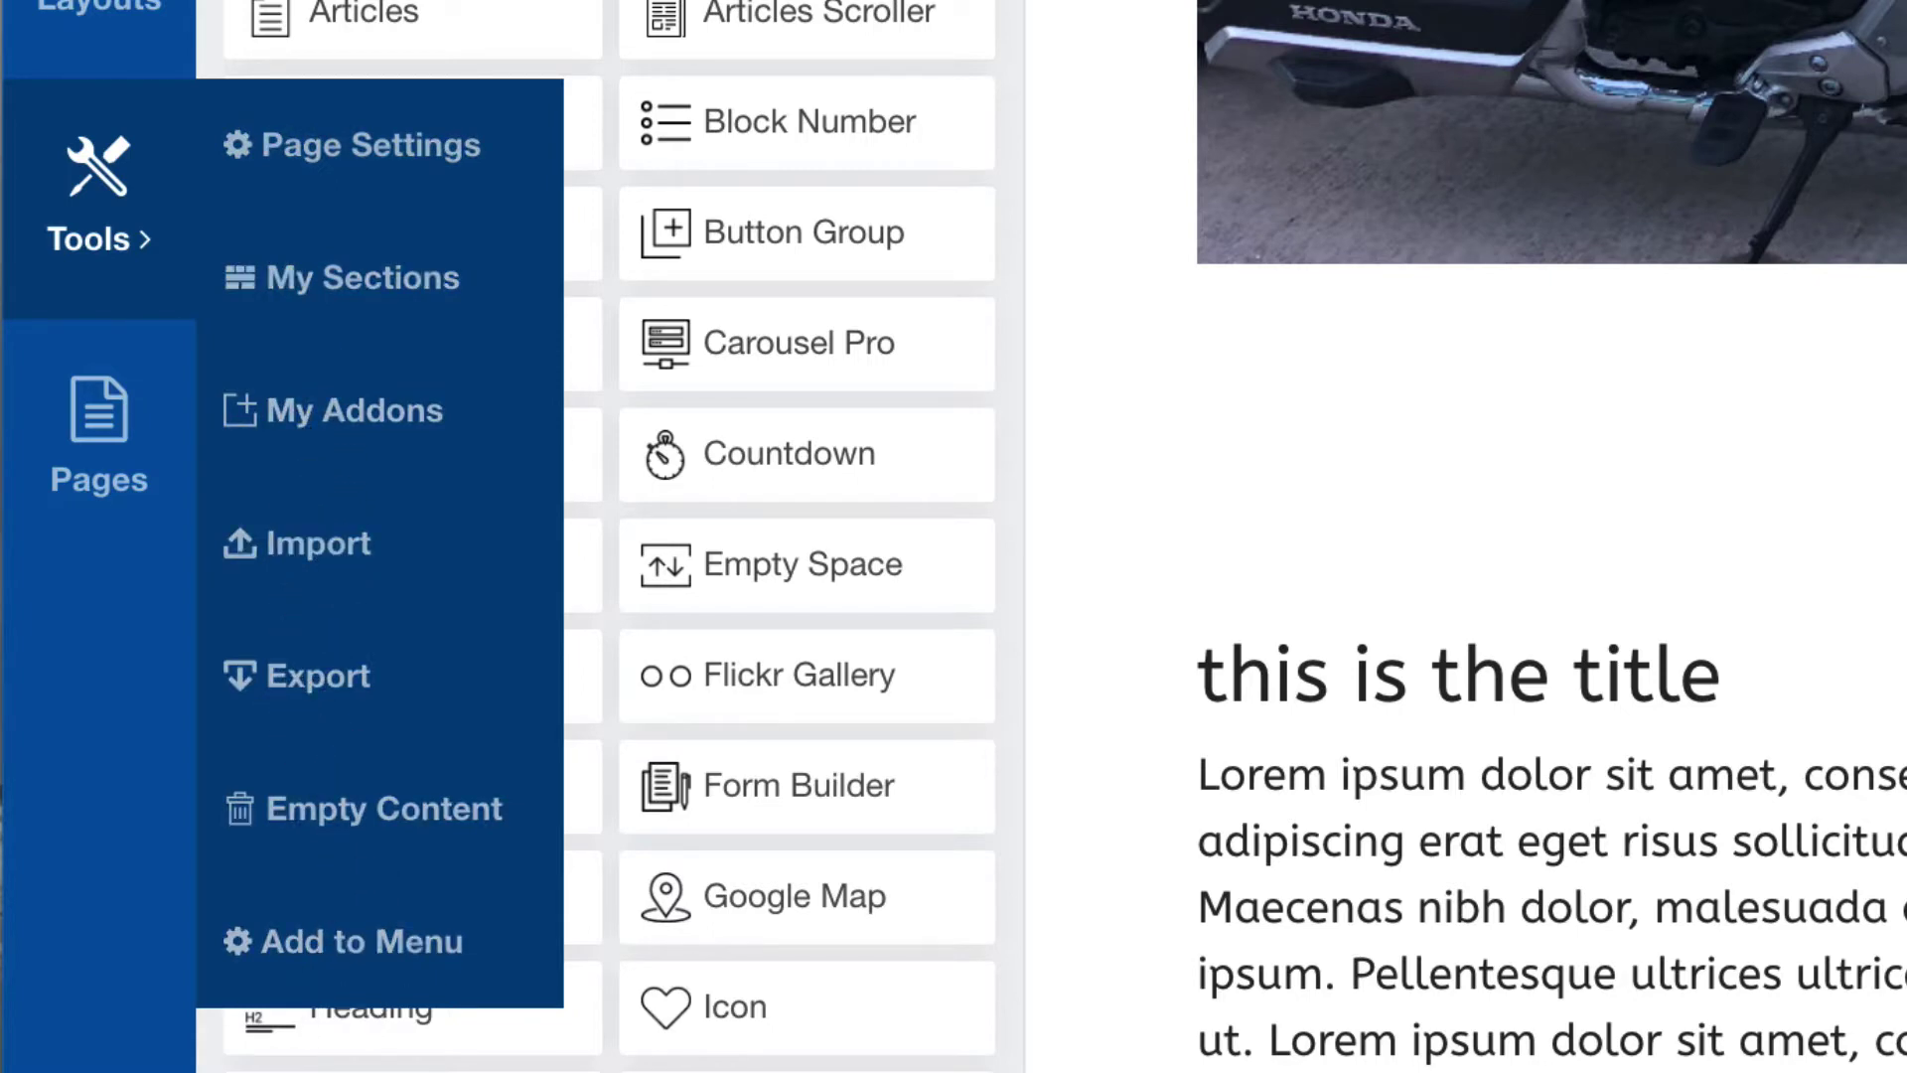
left_click(353, 145)
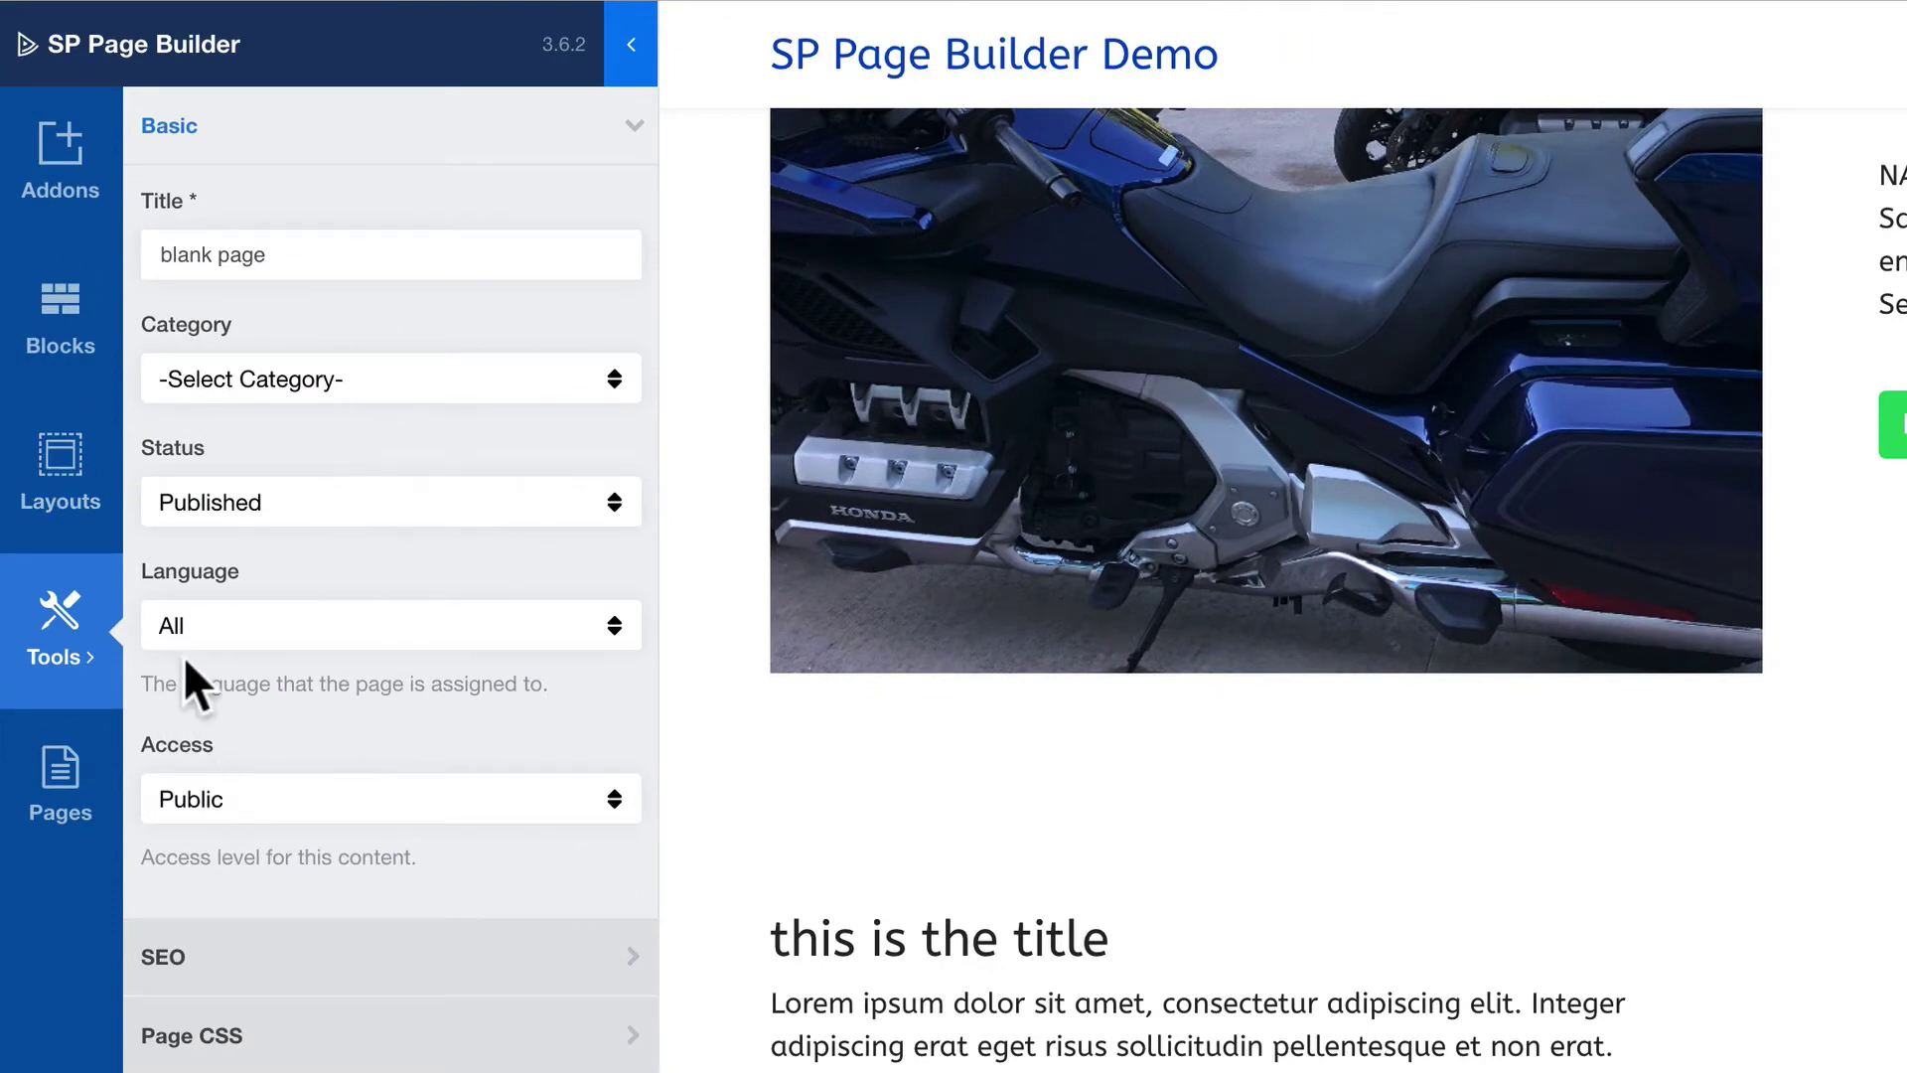
left_click(179, 956)
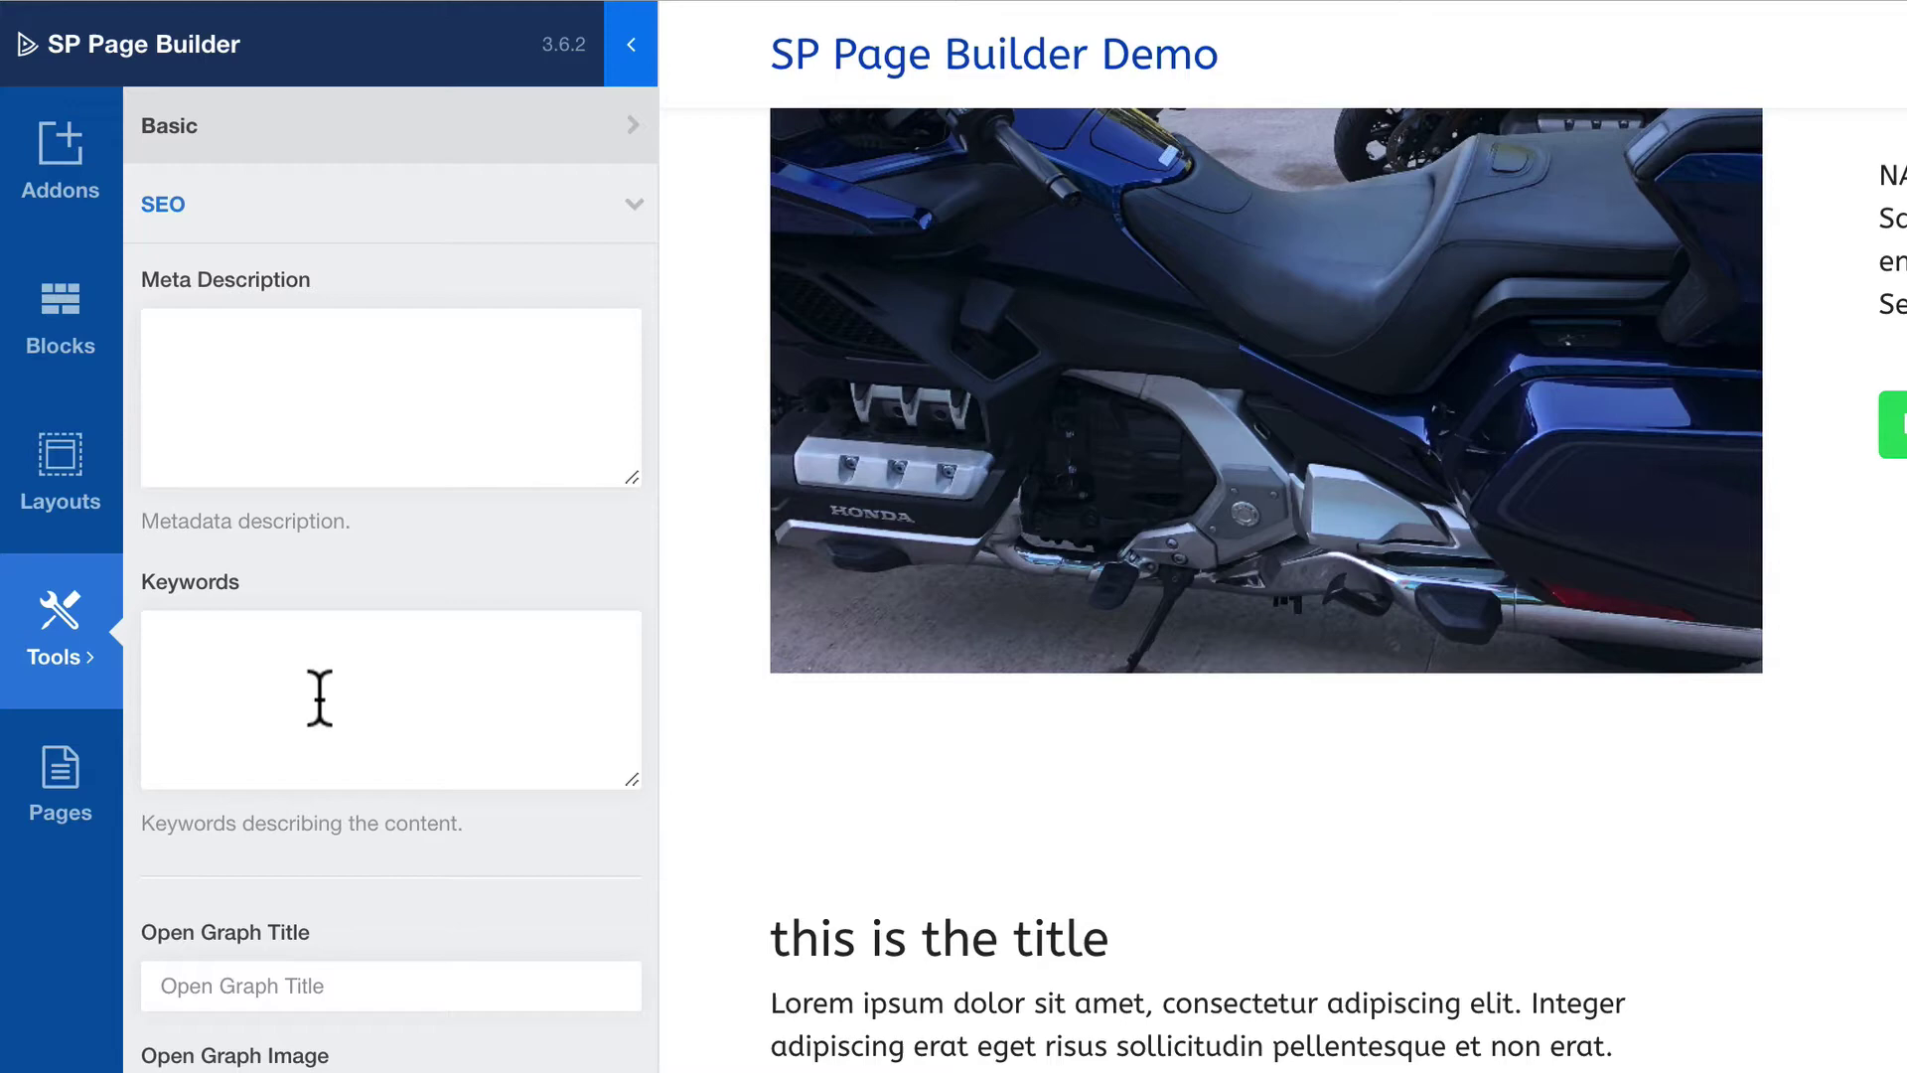
scroll(320, 698, "down", 2)
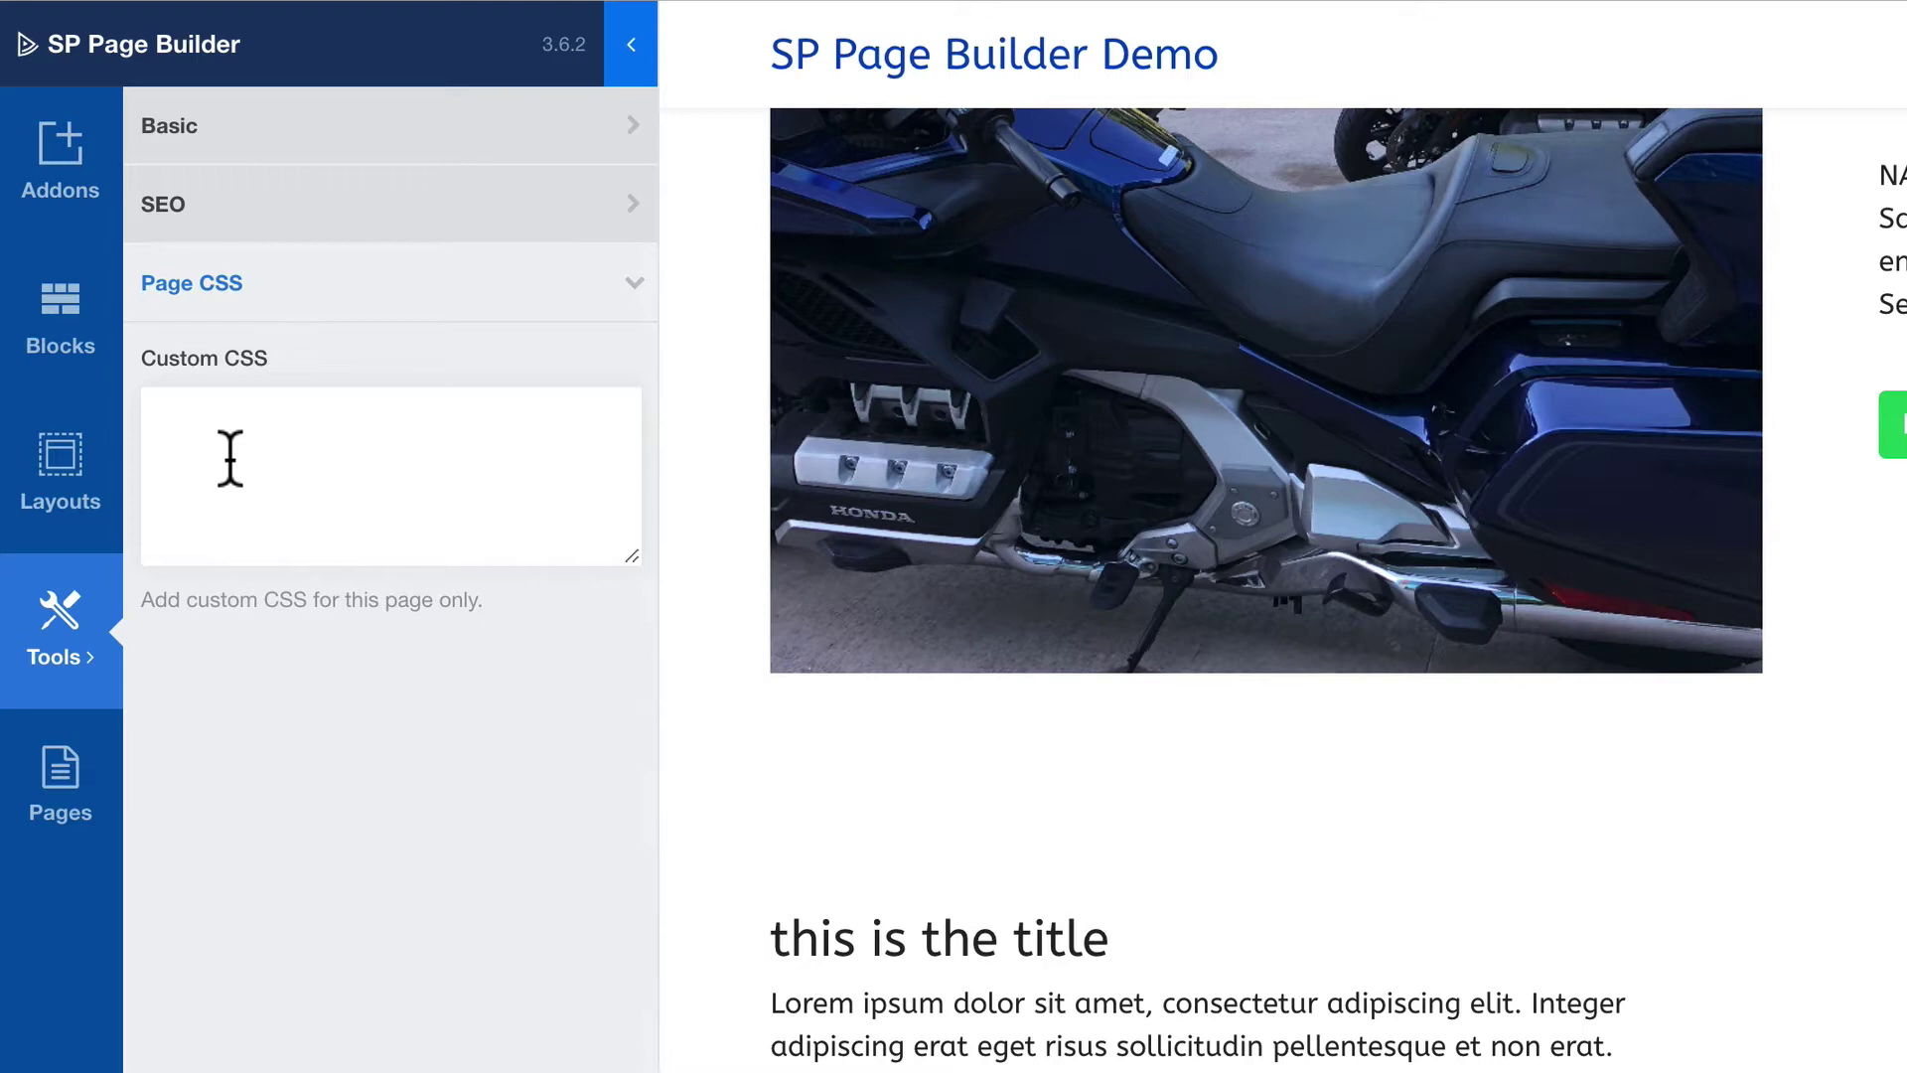
From My Sections, save the motorcycle image row under the name 'goldwing section'.
left_click(61, 643)
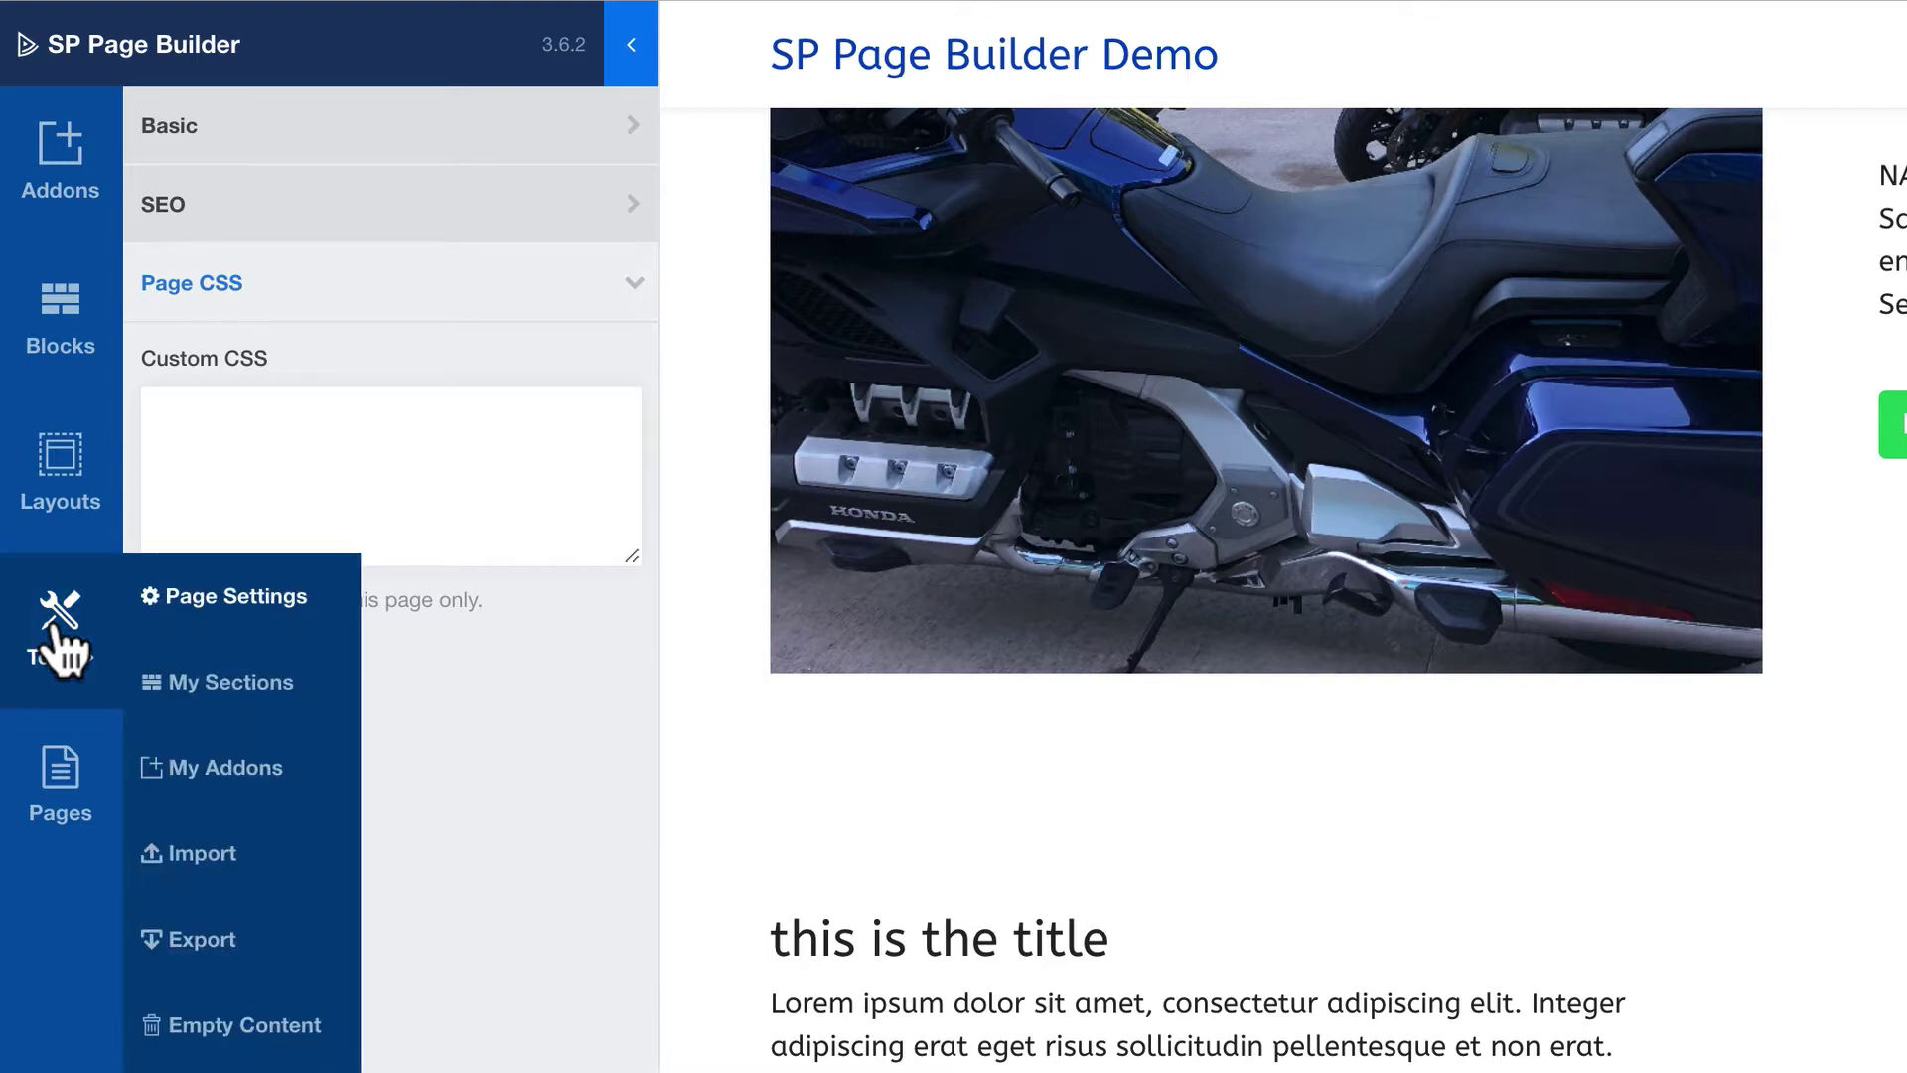
left_click(221, 690)
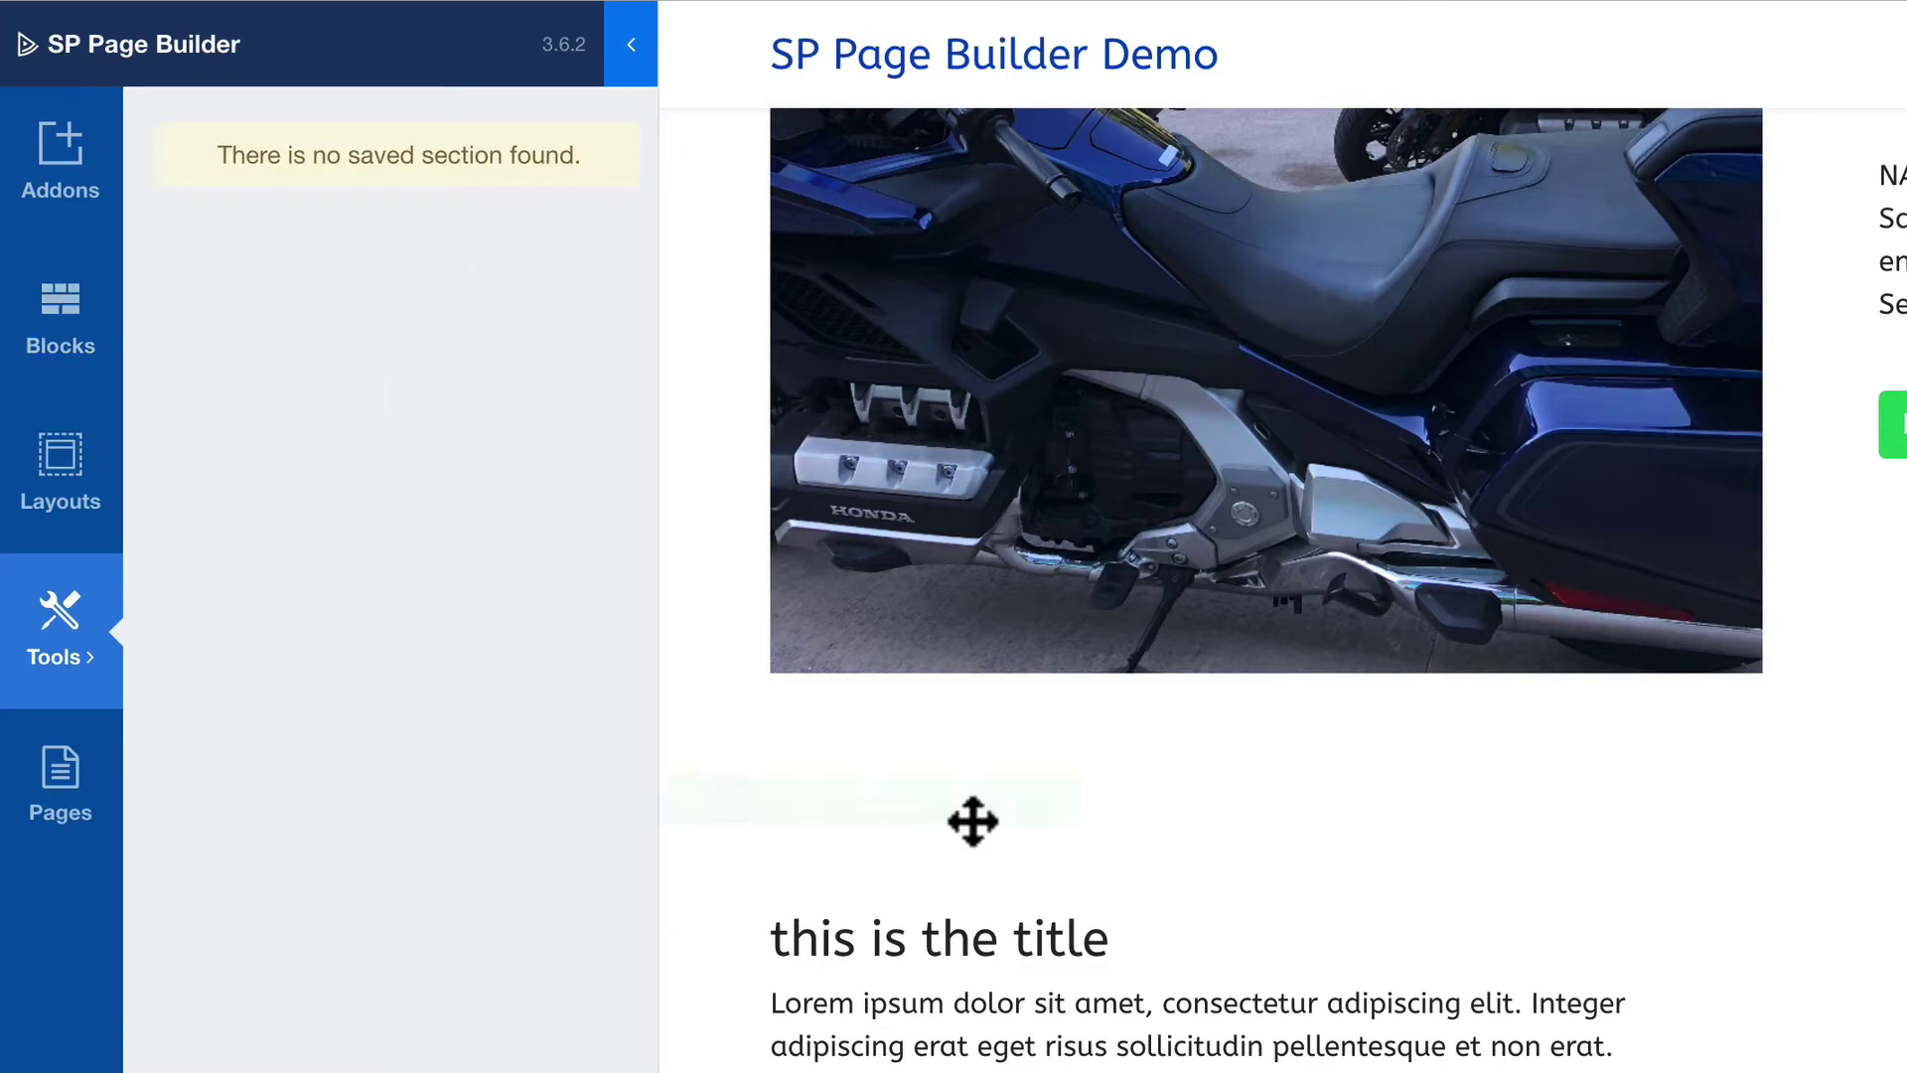
scroll(1087, 814, "up", 6)
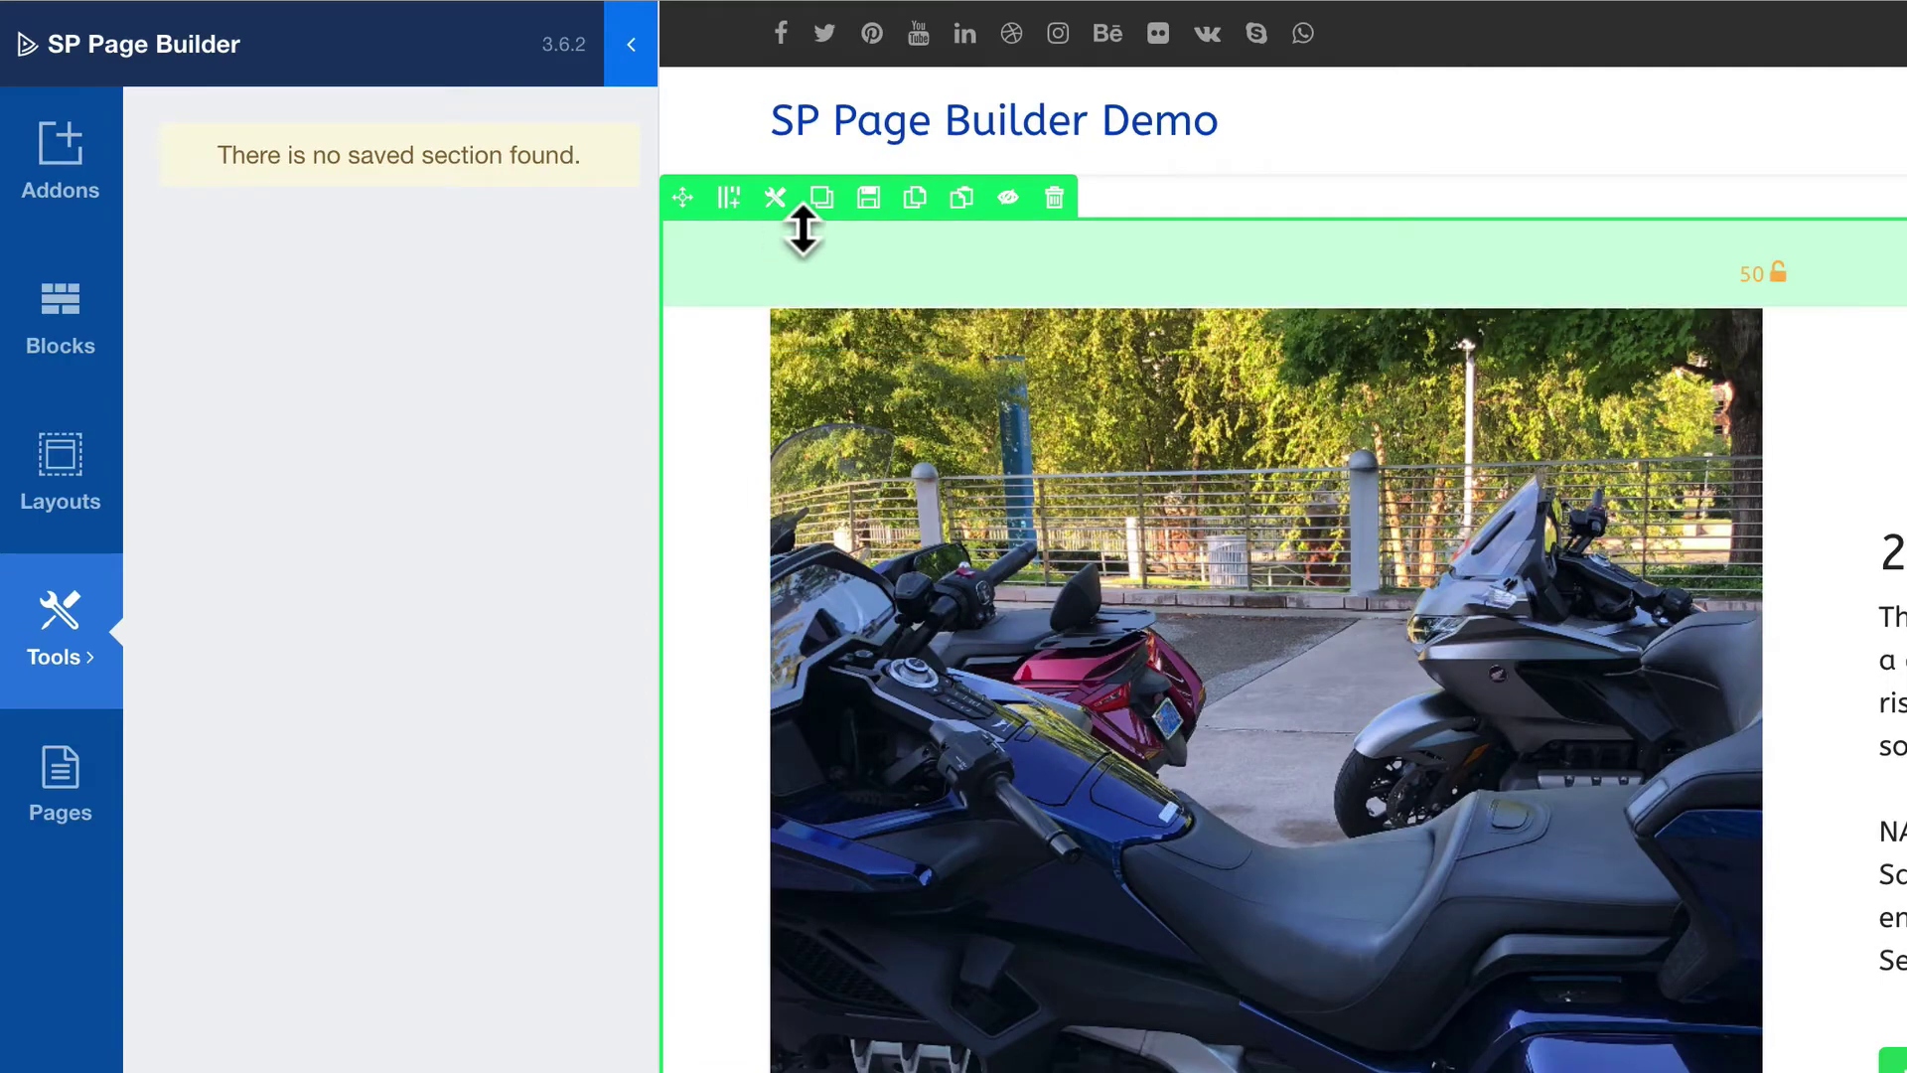
left_click(868, 198)
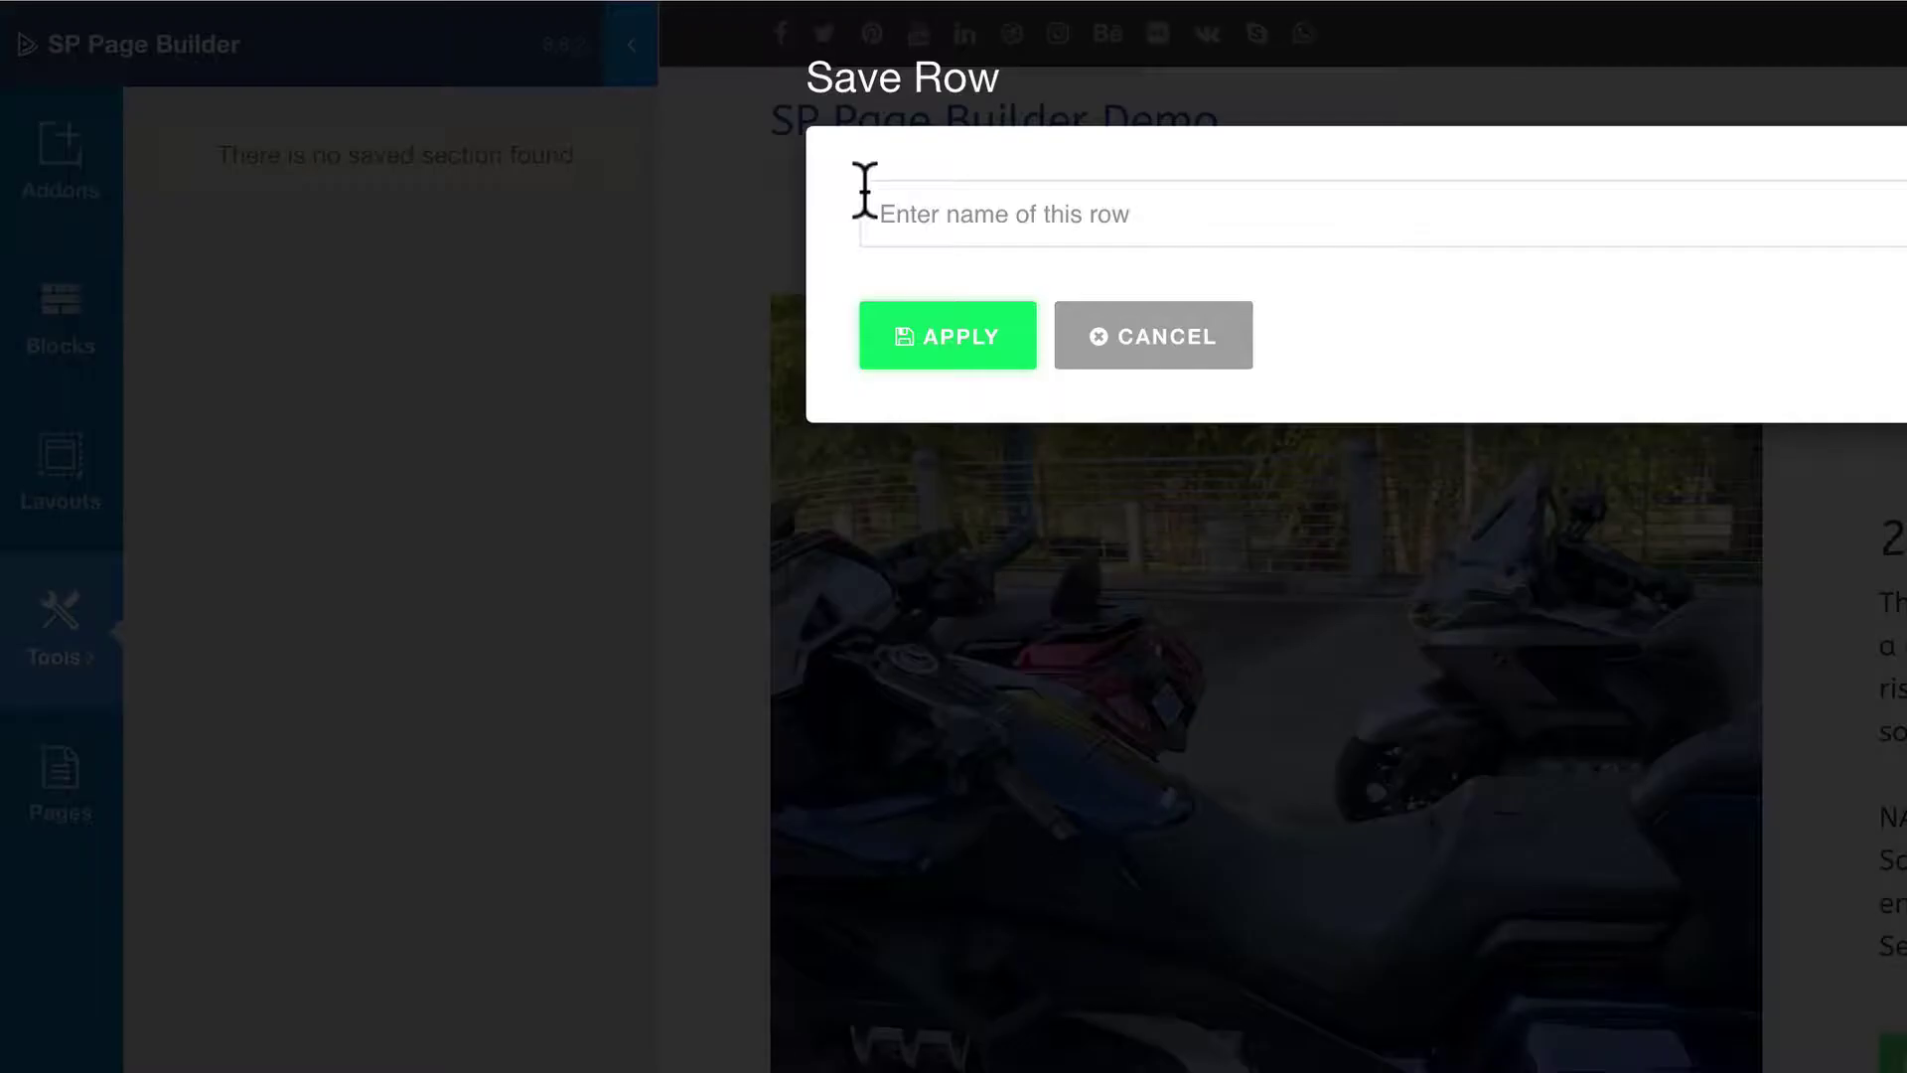
left_click(913, 214)
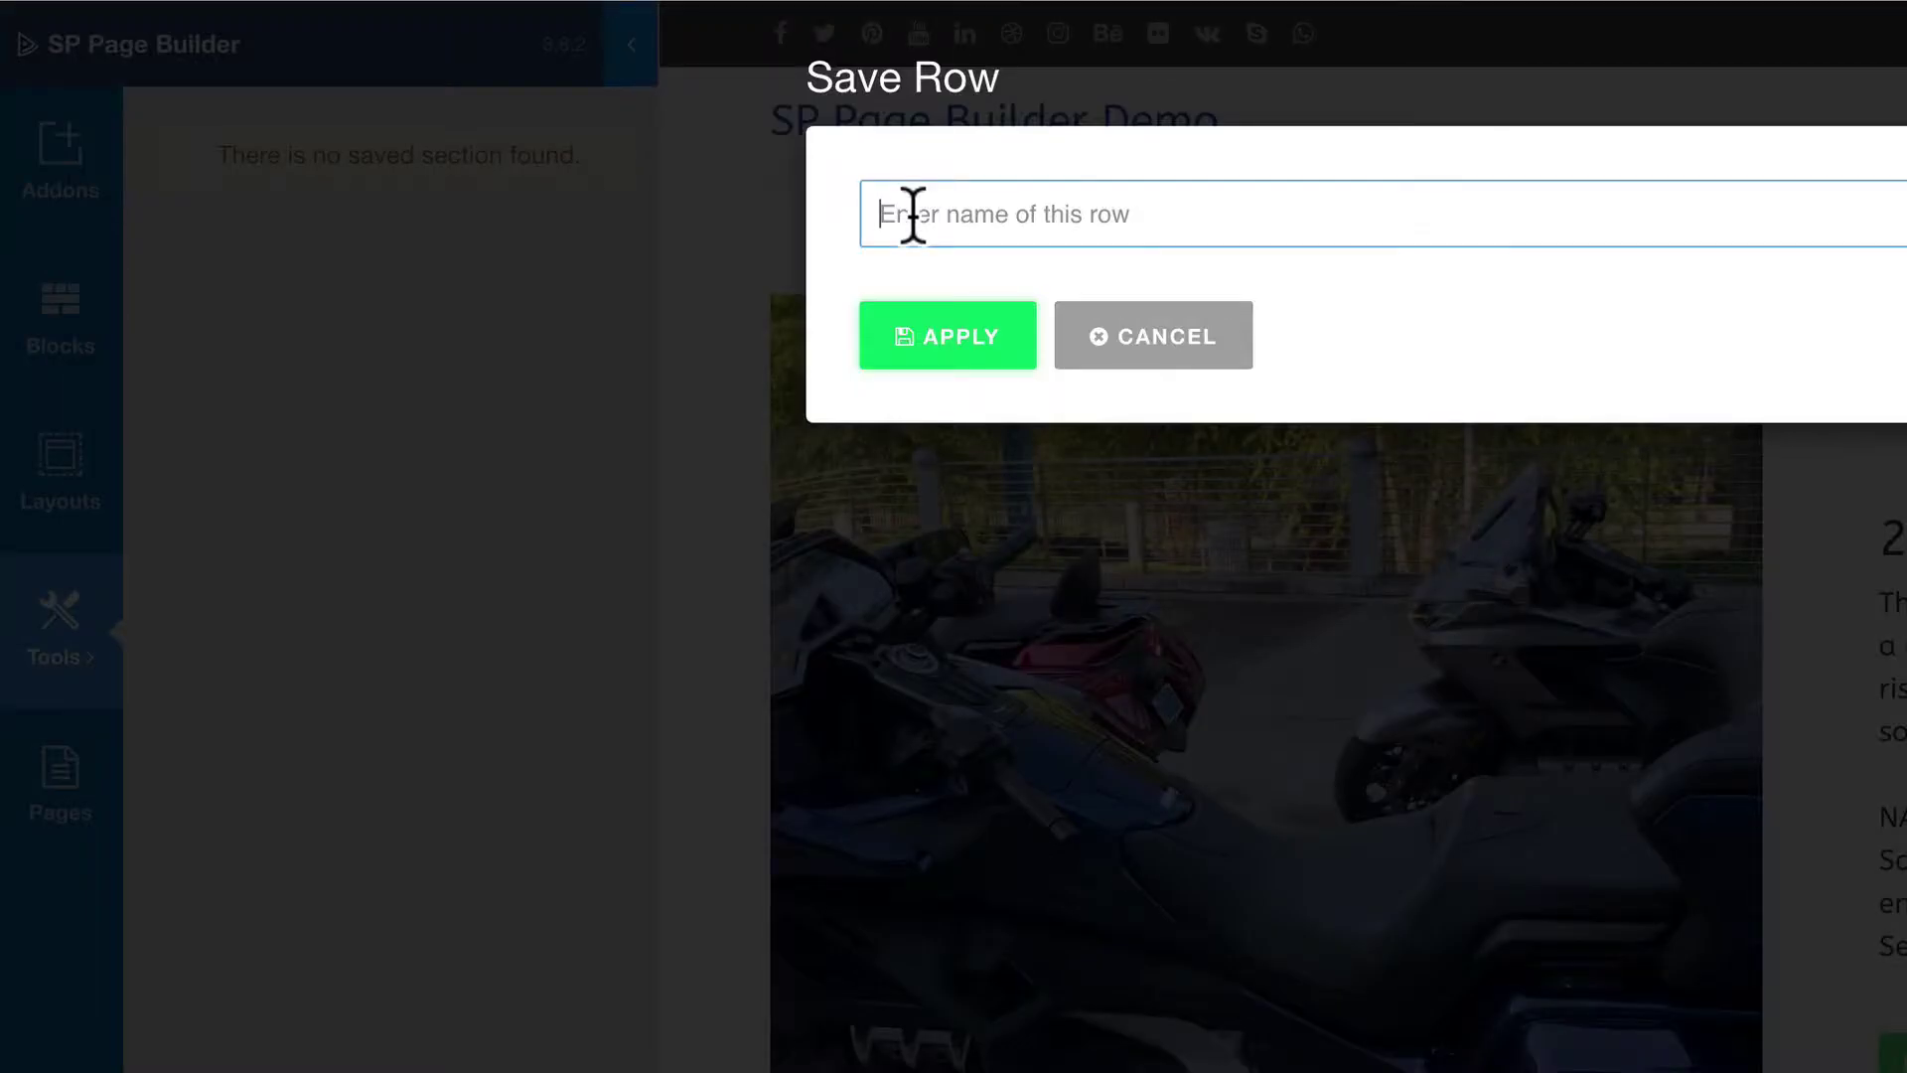
type("goldwing")
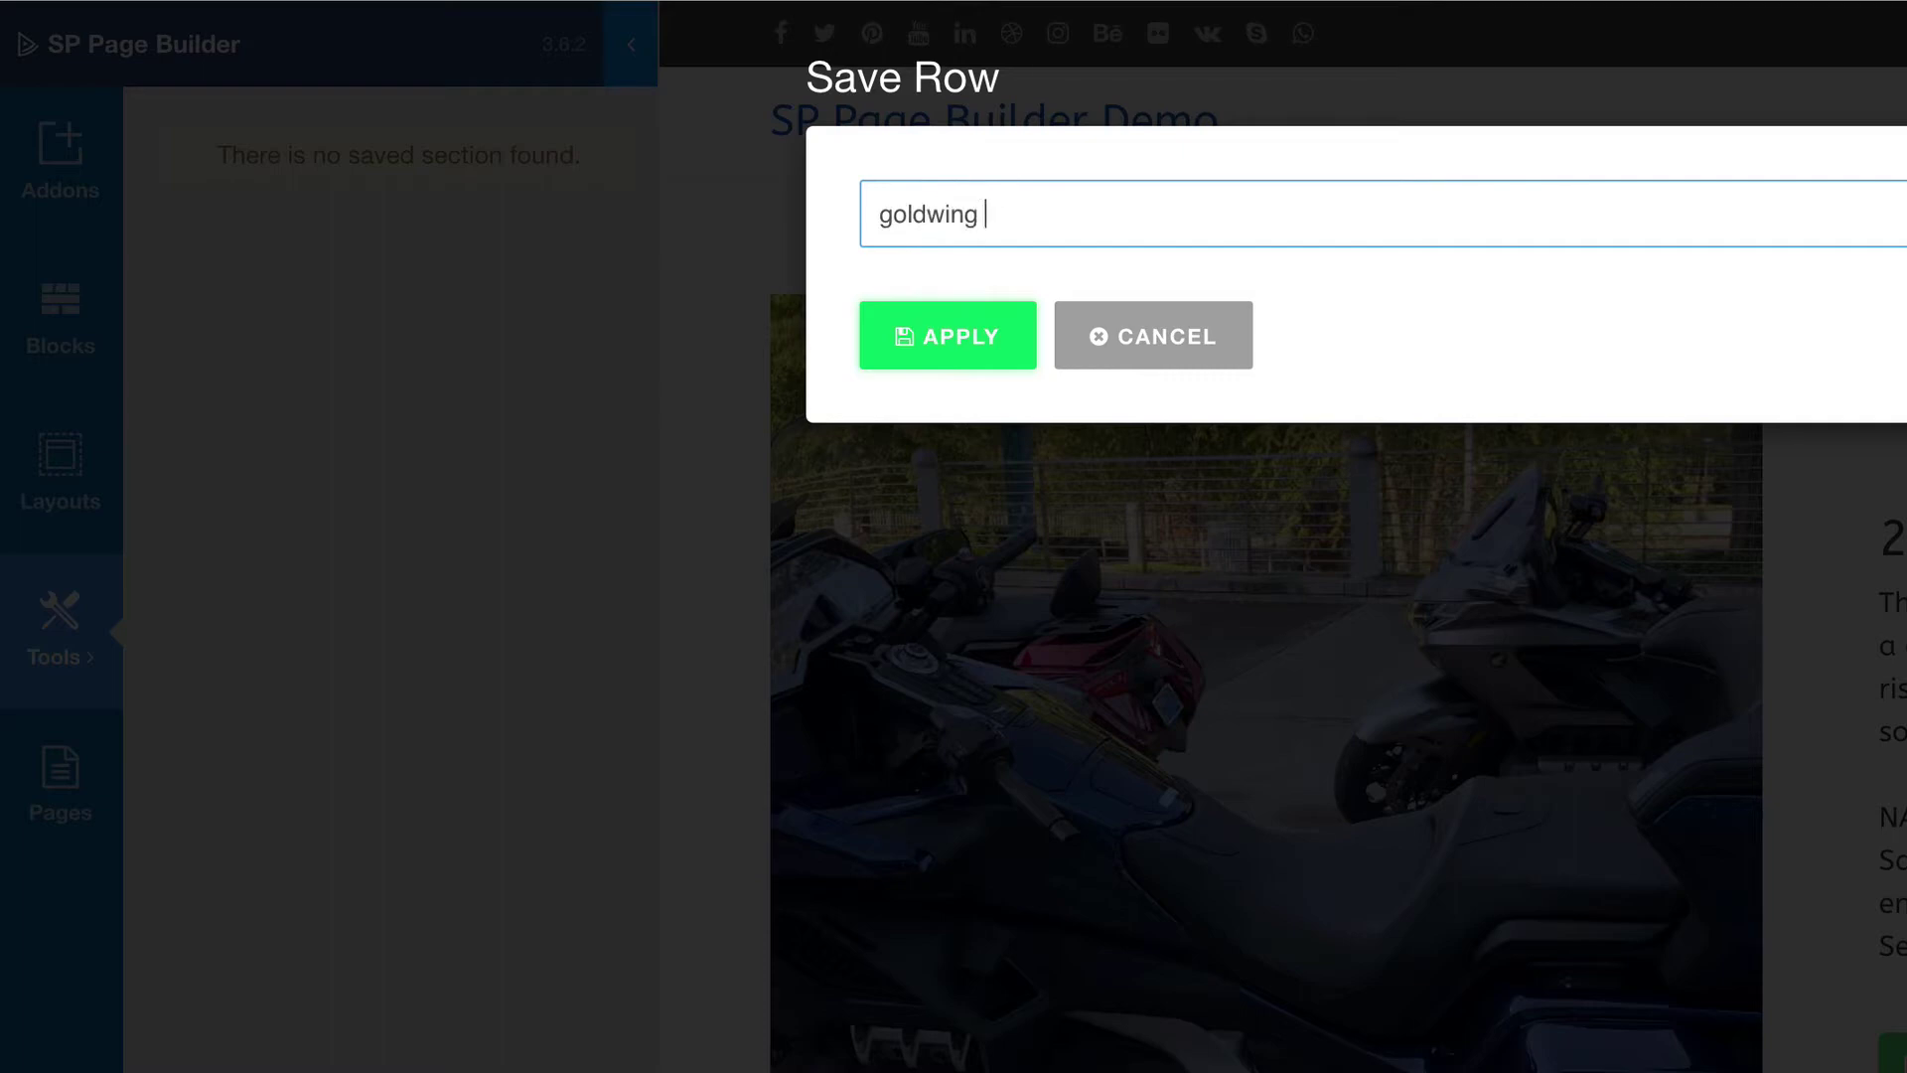
type(" section")
key("Return")
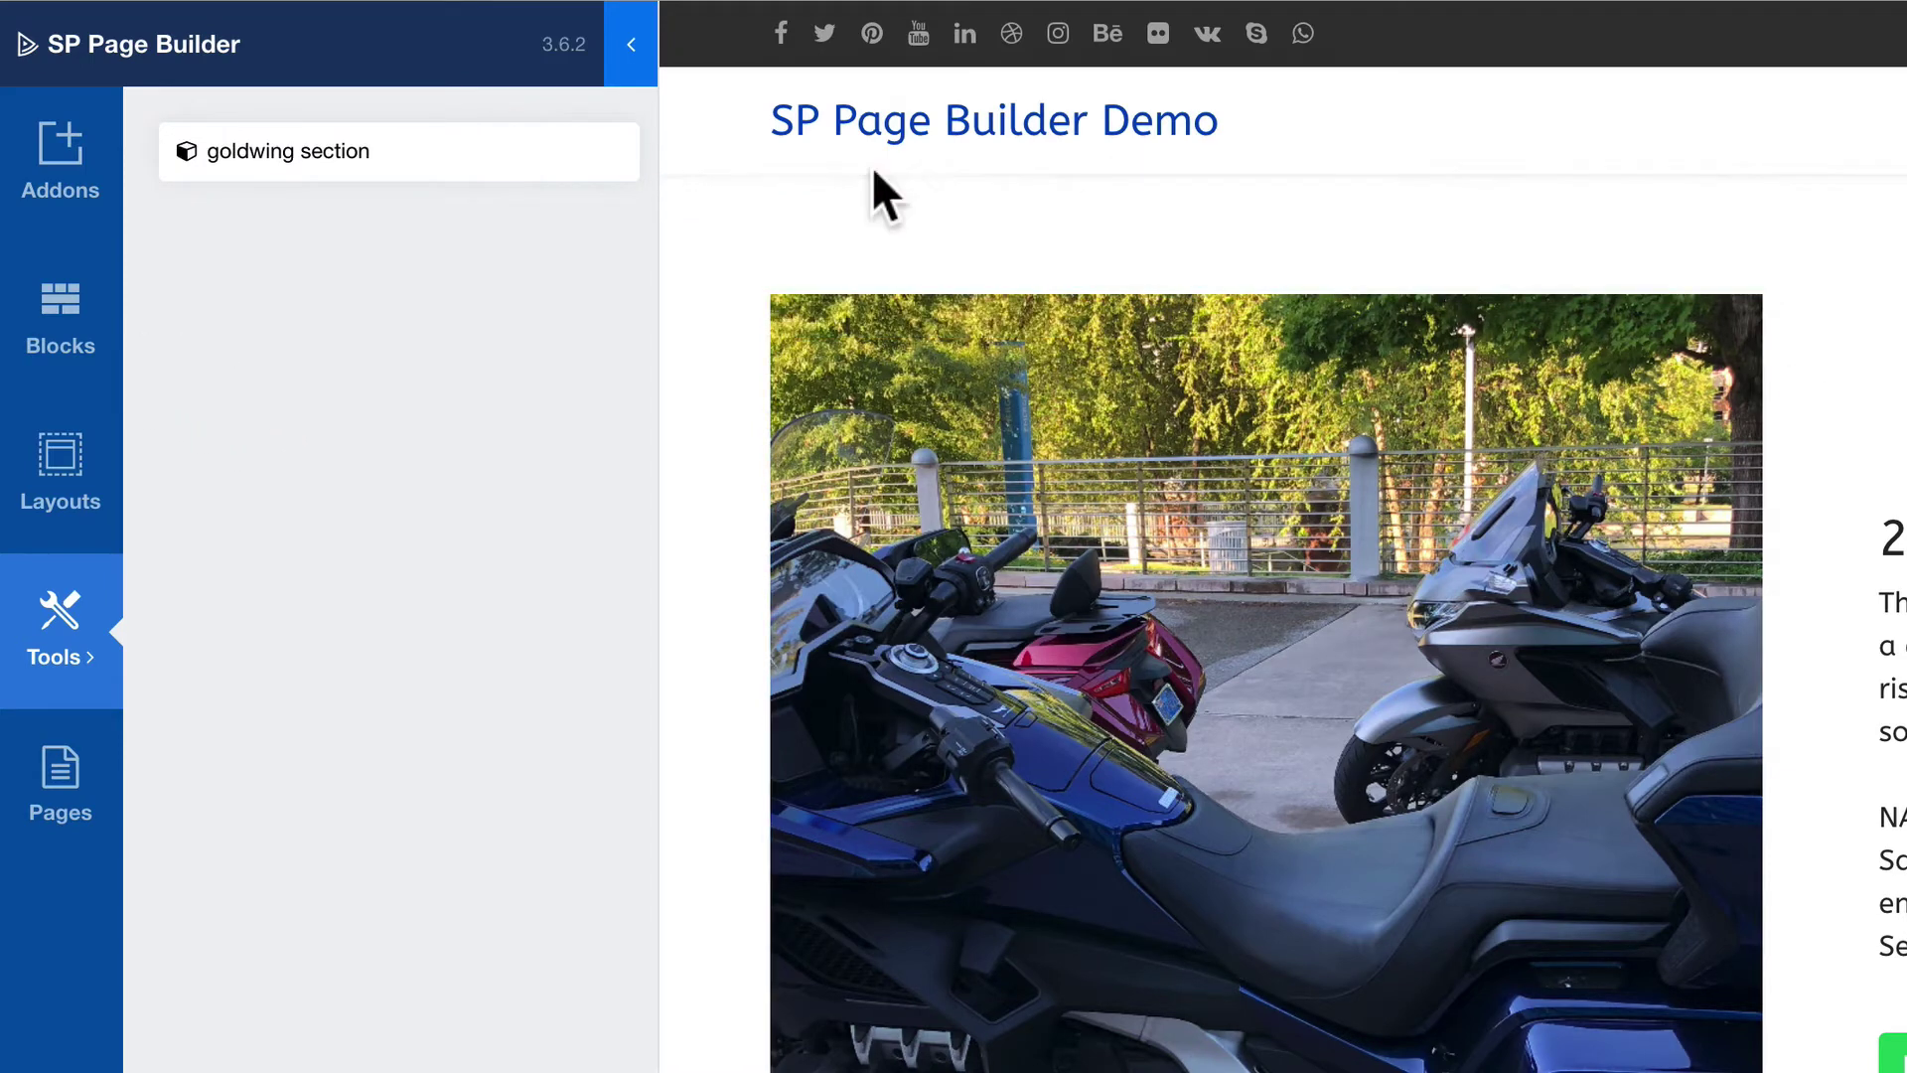
Delete the motorcycle row, then drag saved 'goldwing section' back to the page top.
left_click(1055, 197)
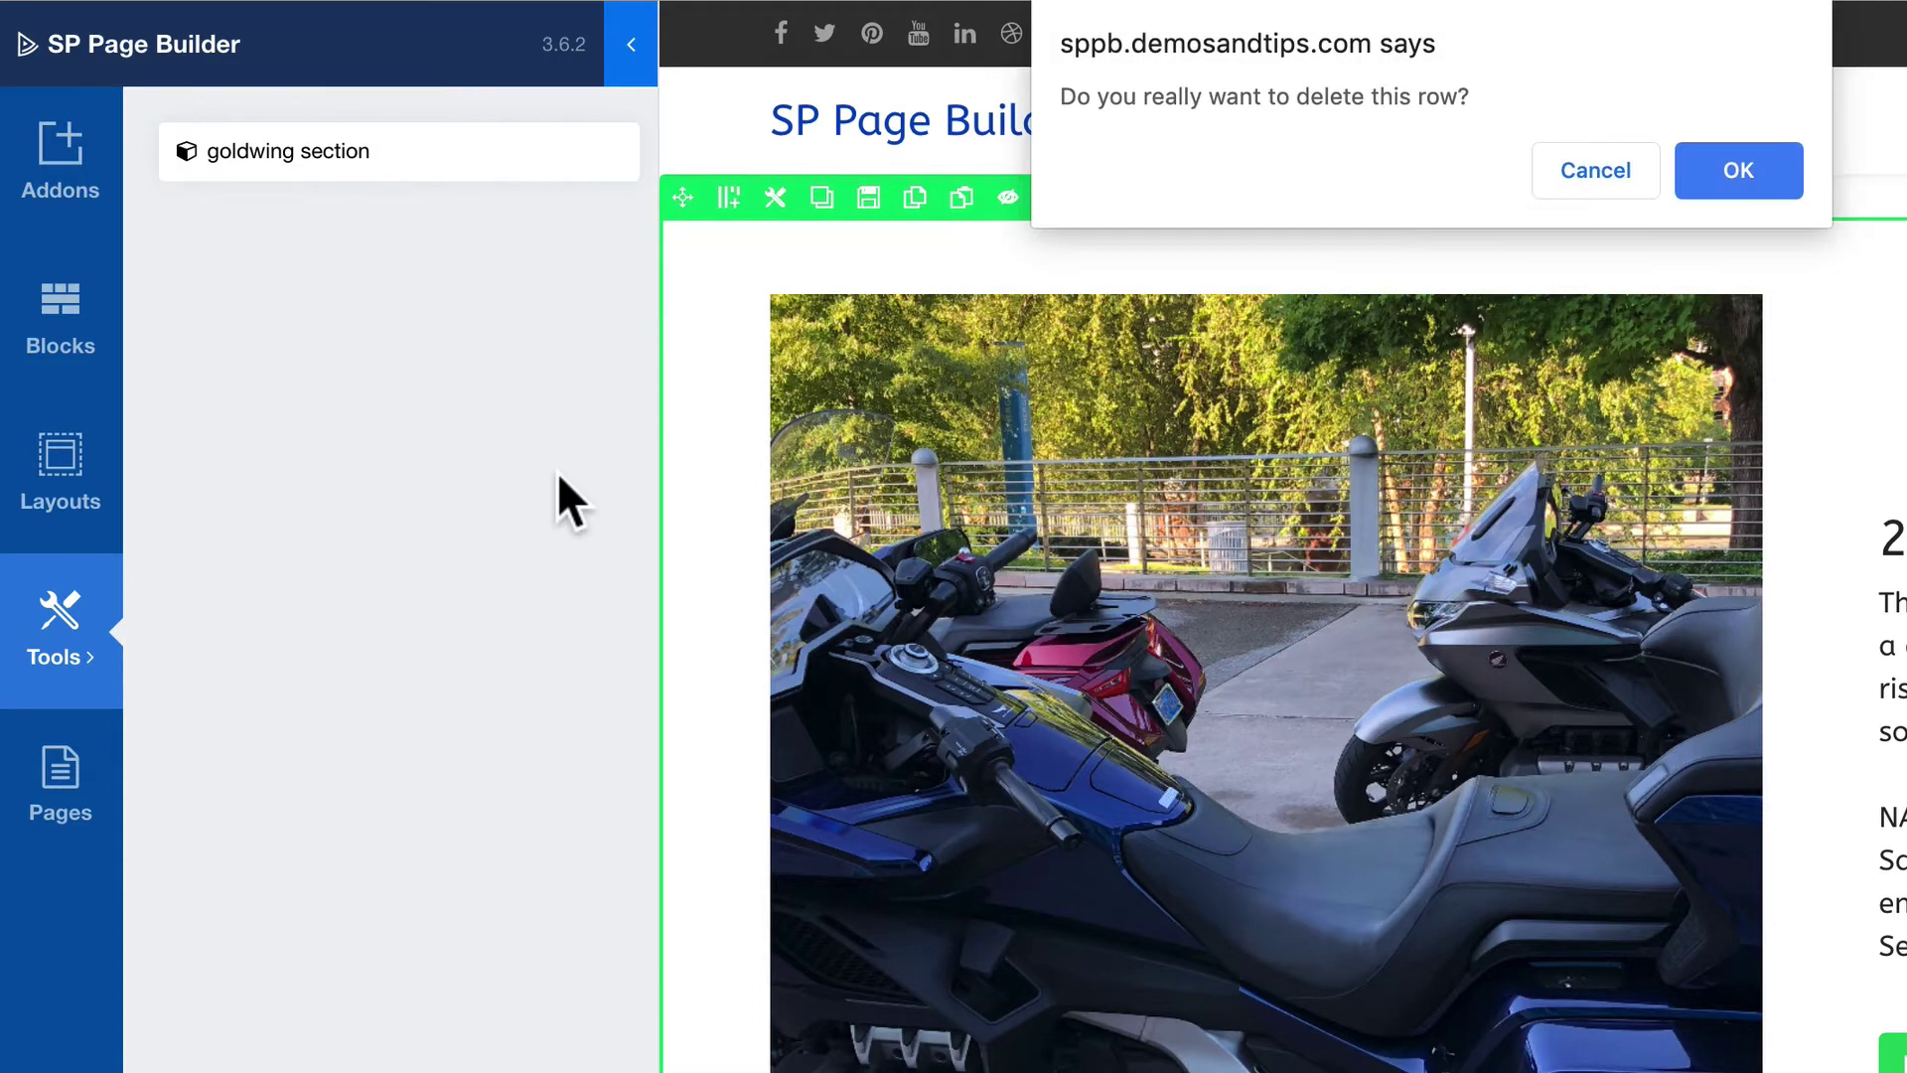
left_click(1728, 179)
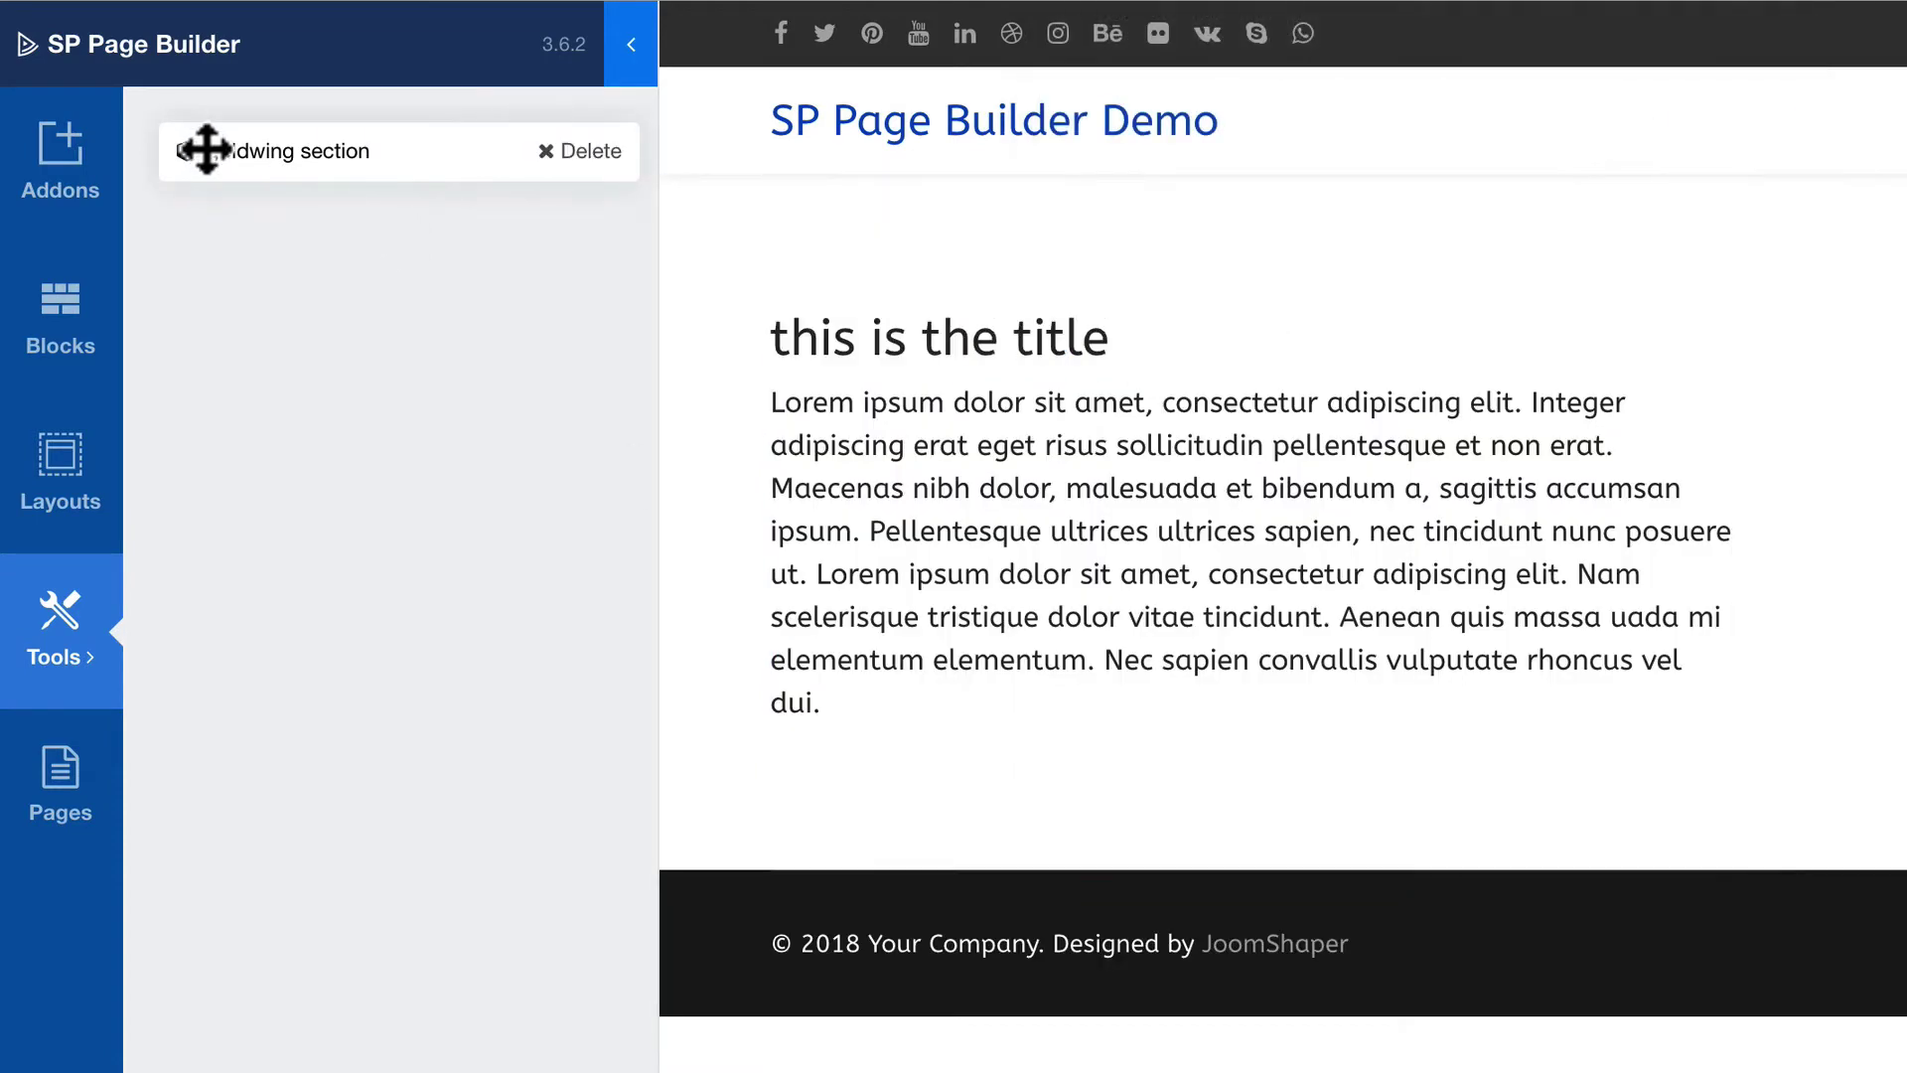
left_click_drag(196, 151, 963, 231)
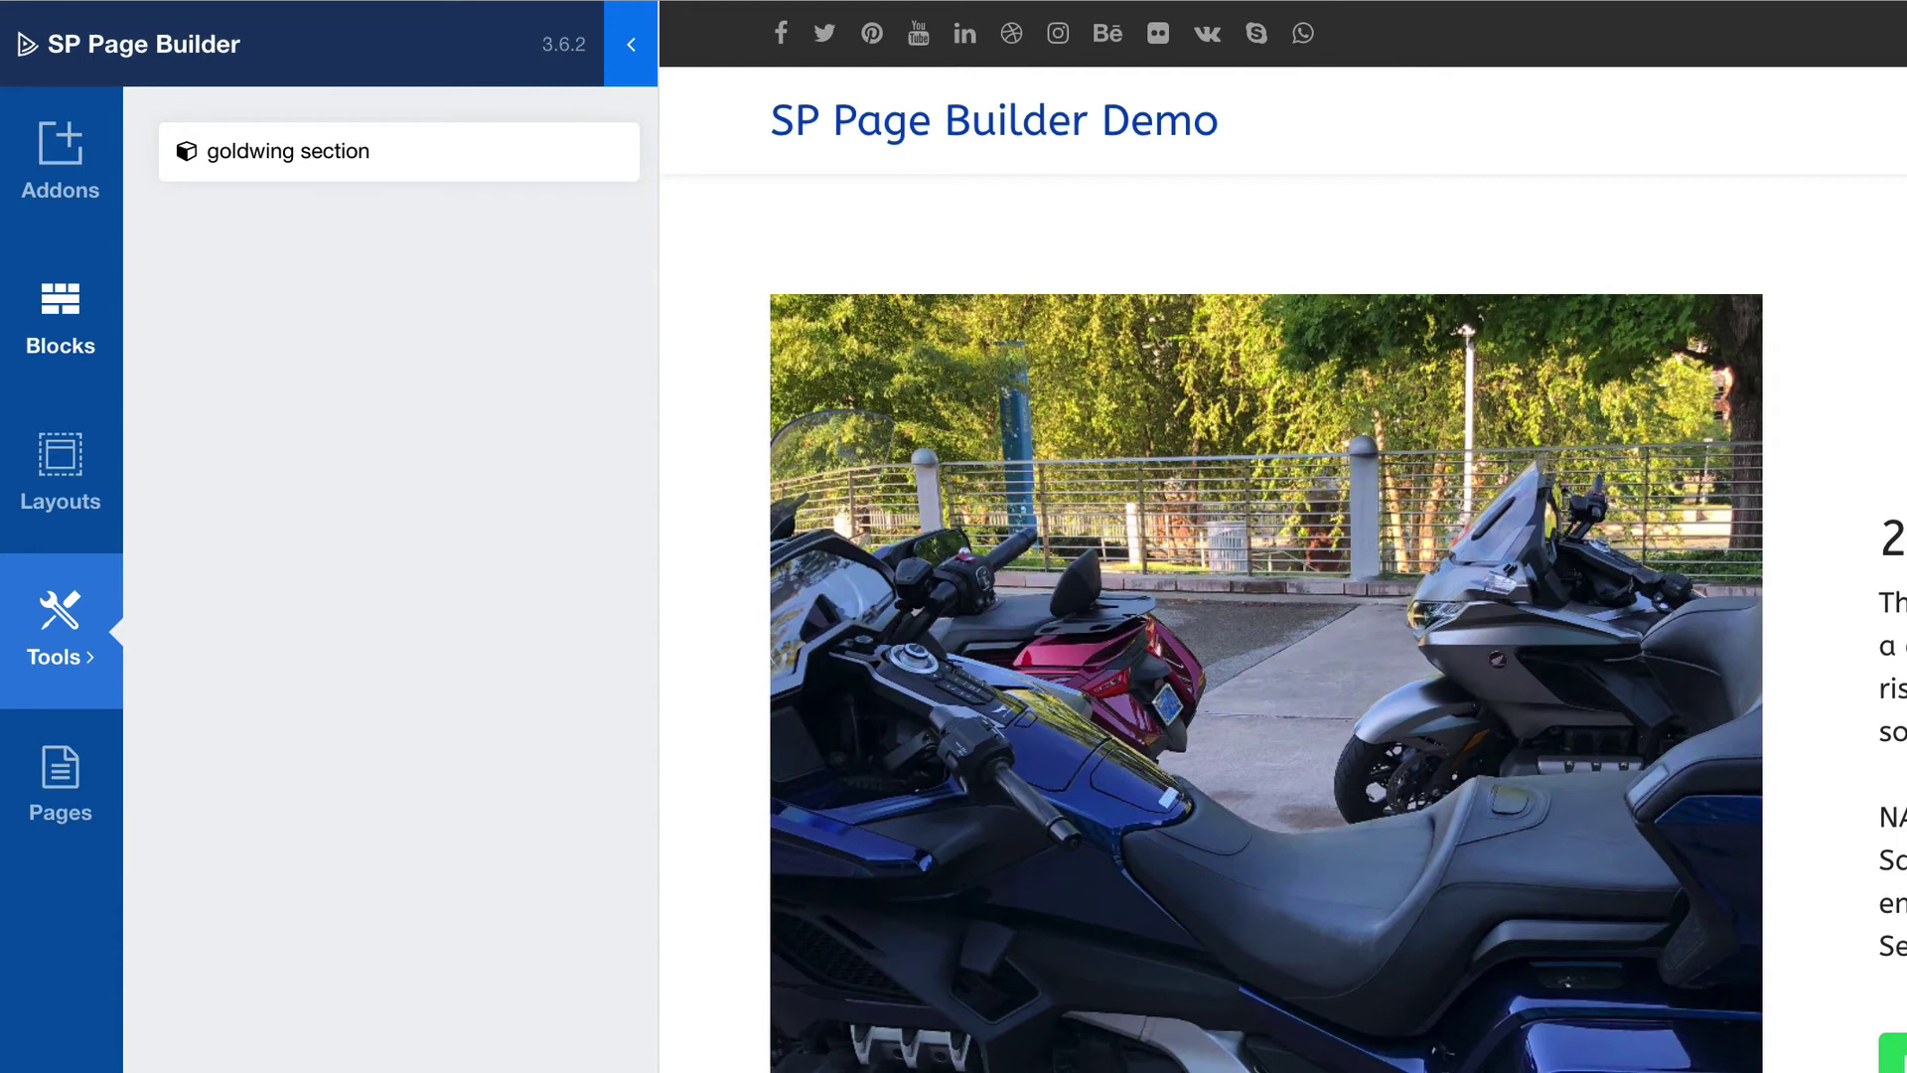
left_click(59, 638)
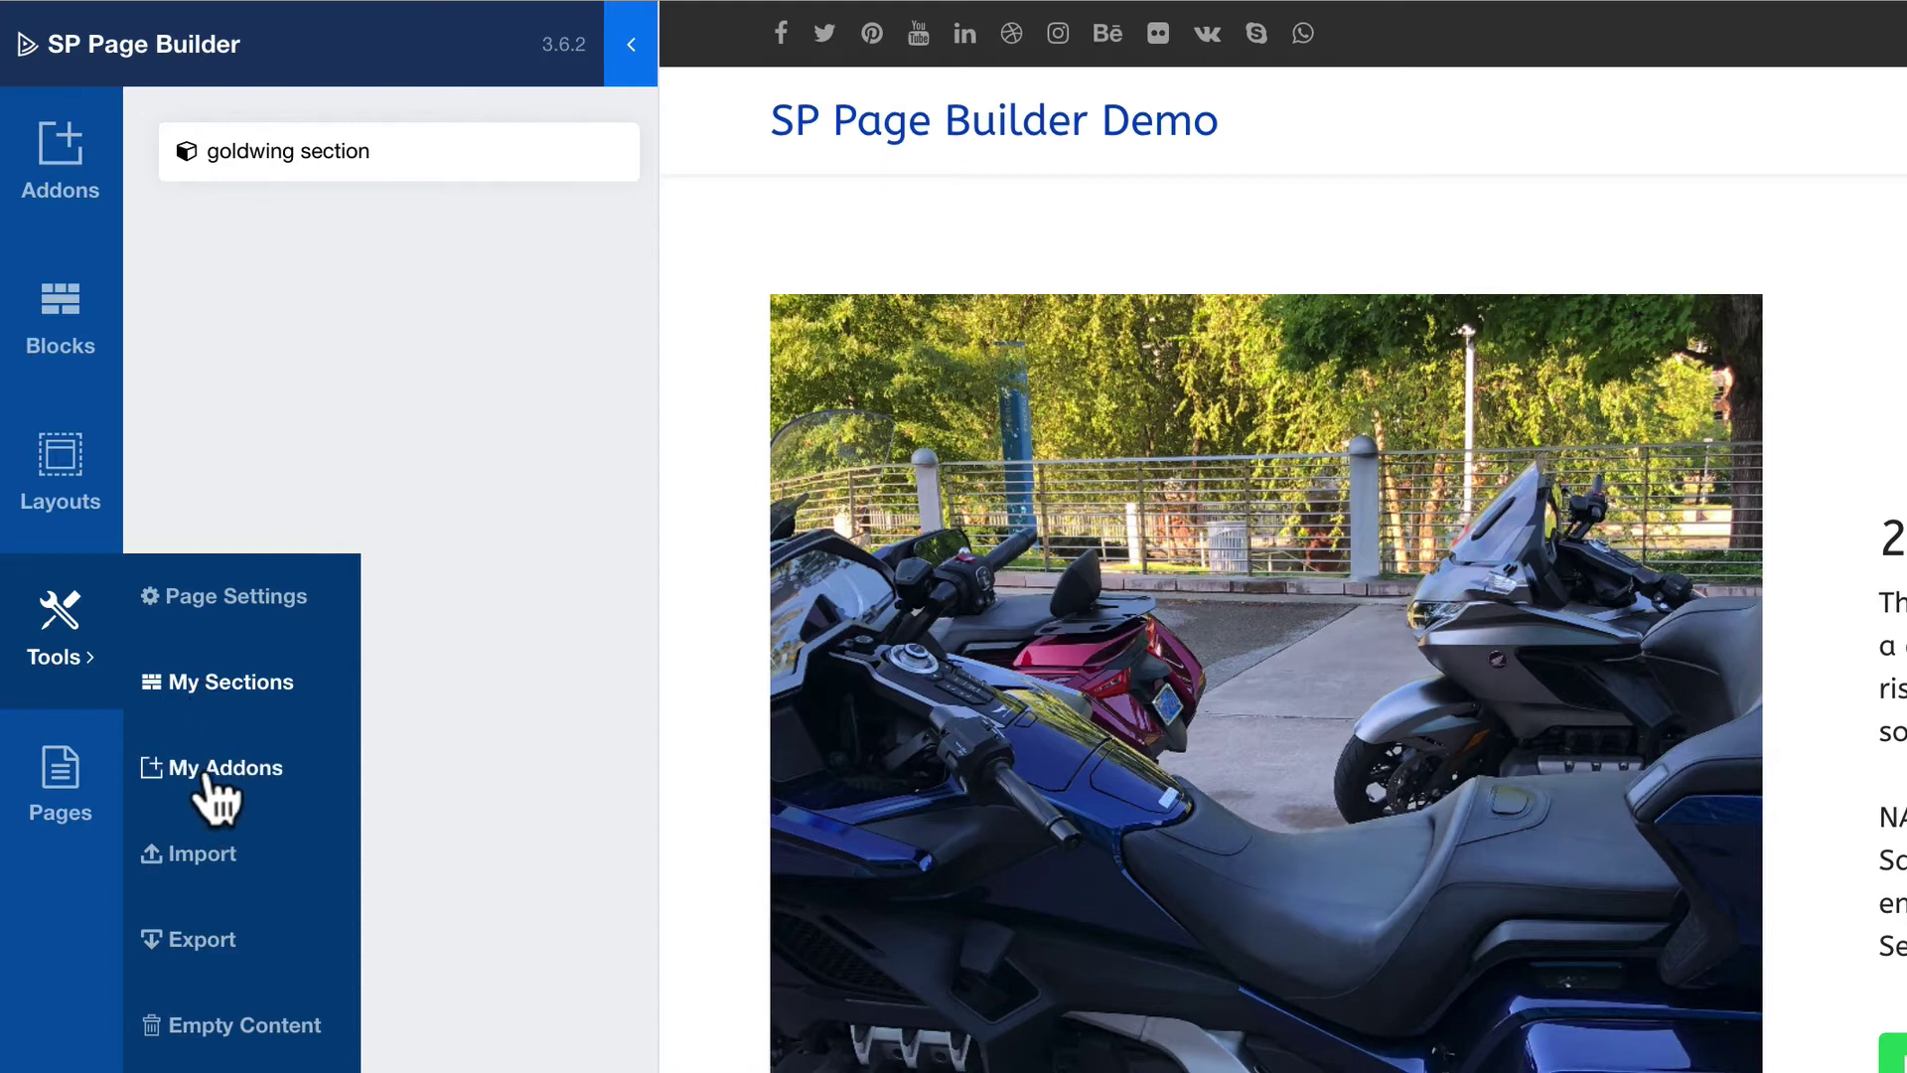
Name the title text addon 'standard text block' in the Save Addon dialog.
scroll(1410, 696, "down", 5)
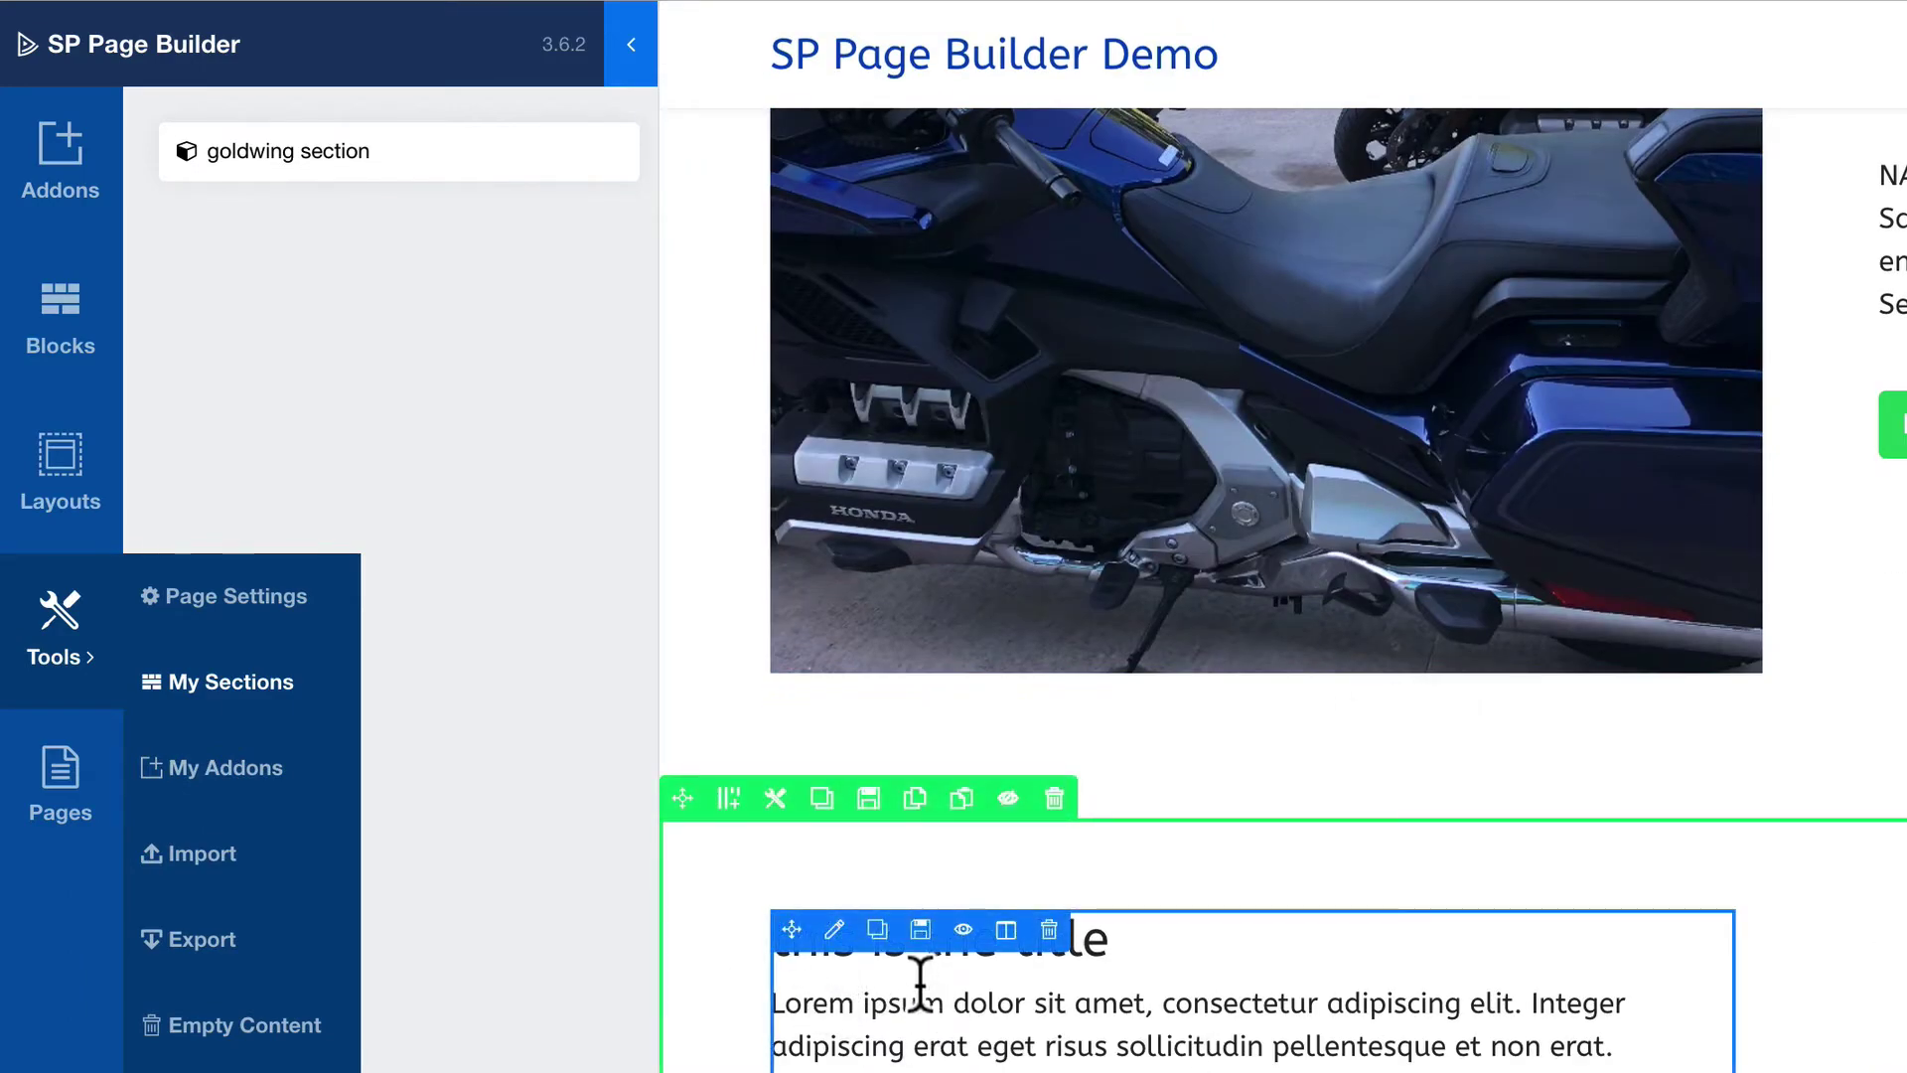
left_click(920, 931)
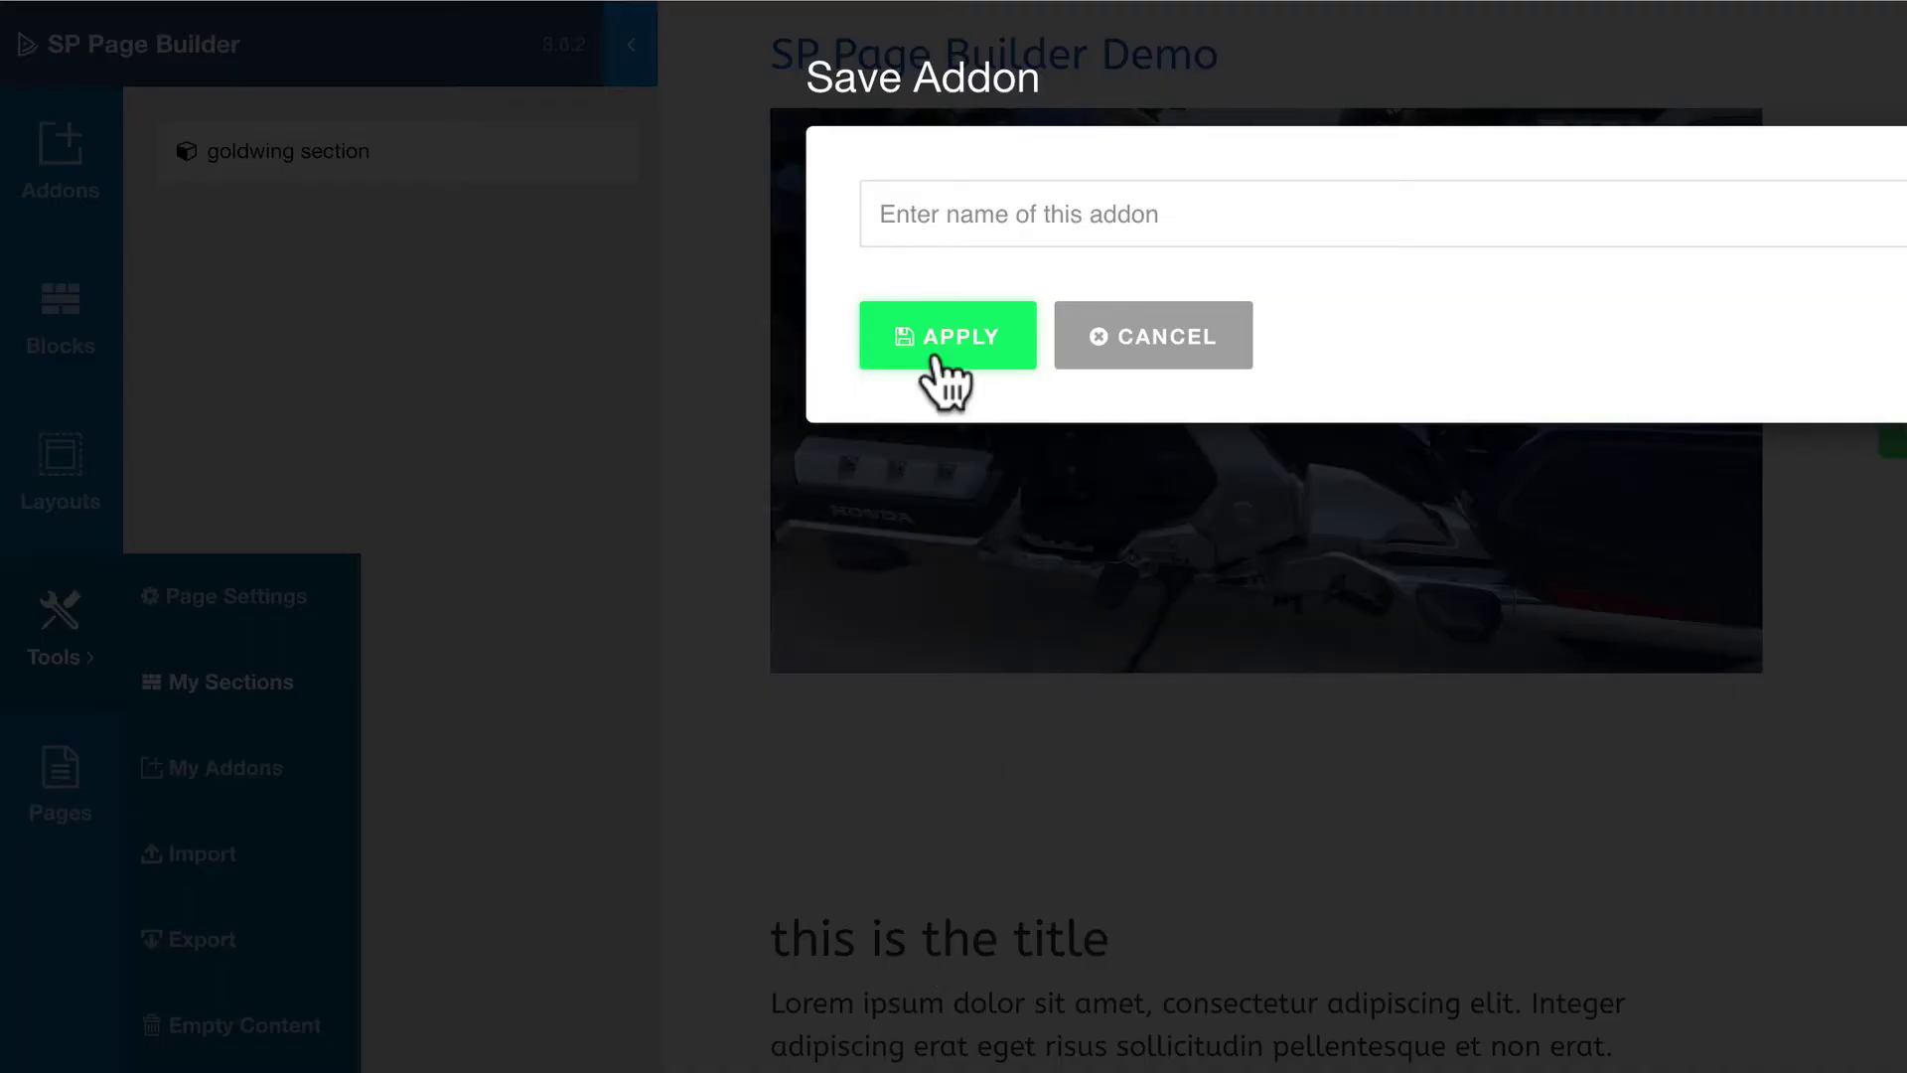
left_click(928, 204)
type("sta")
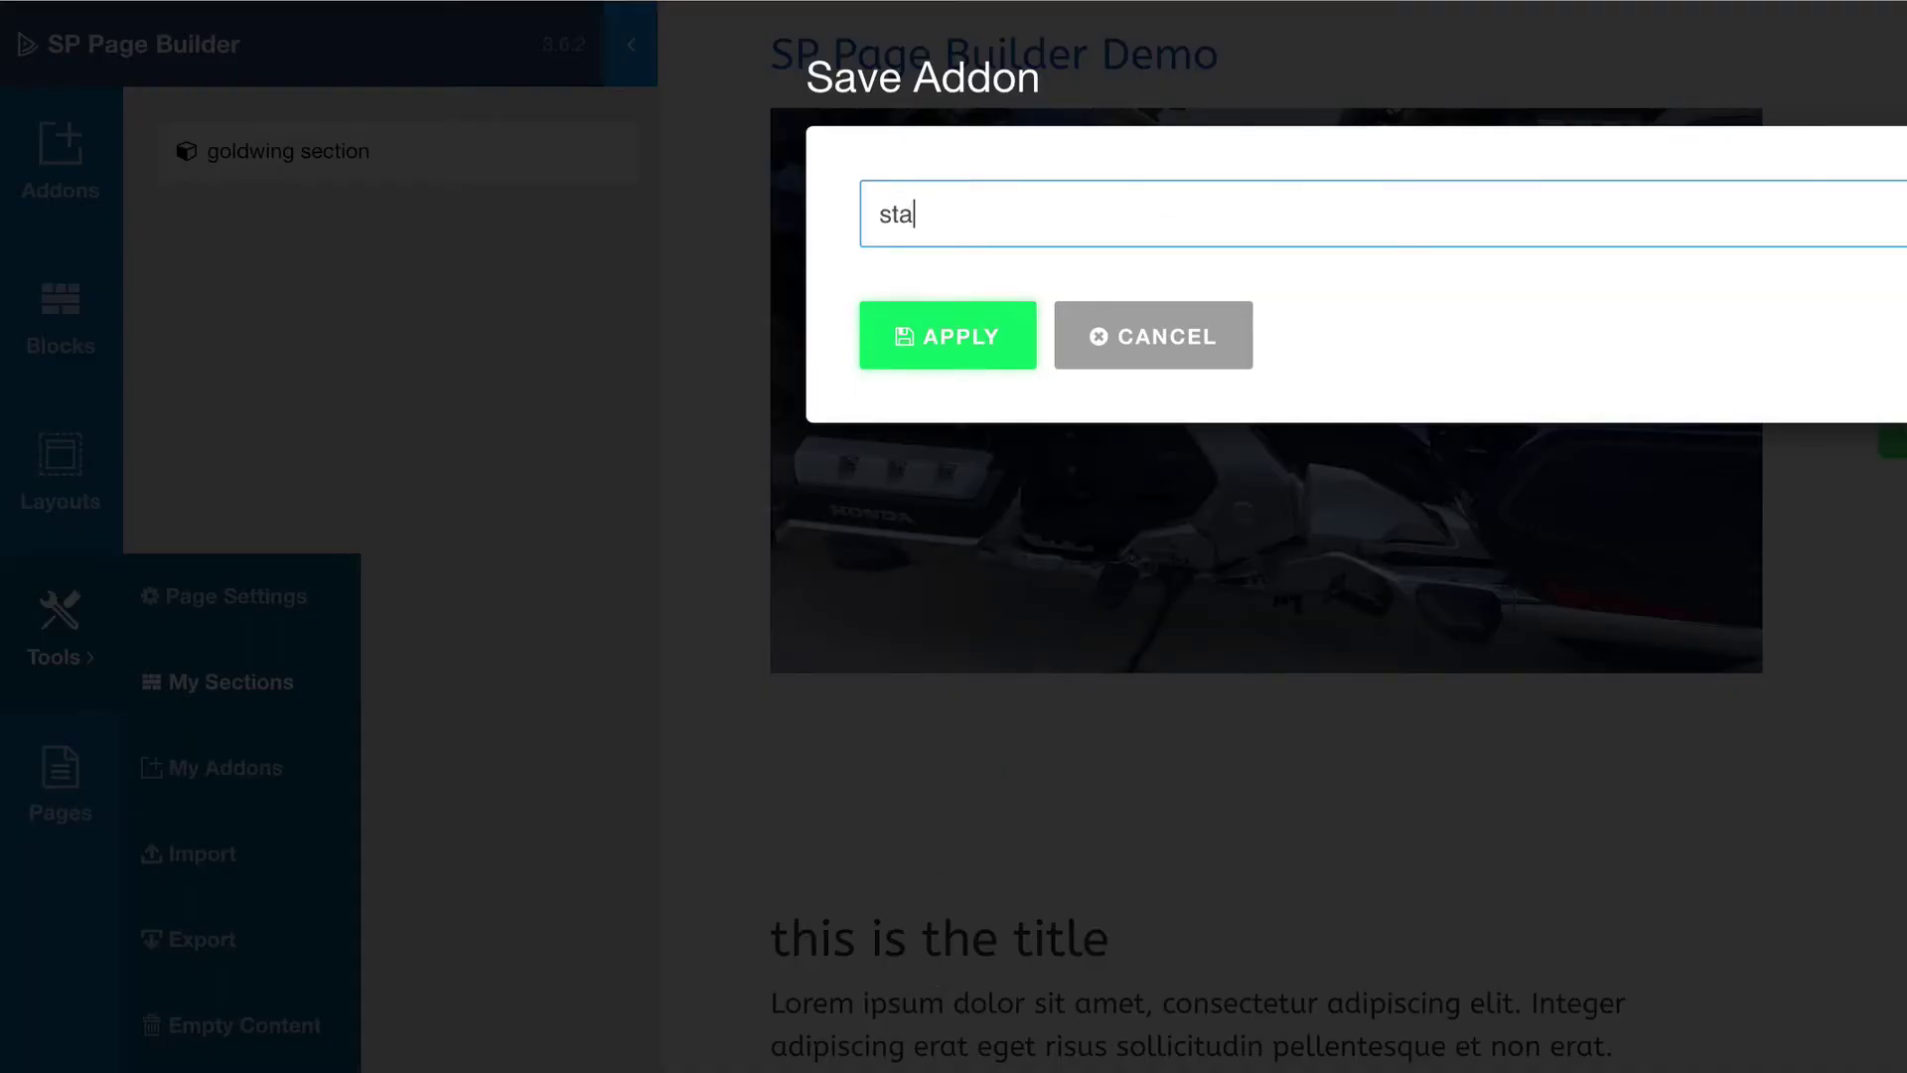
type("ndard text block")
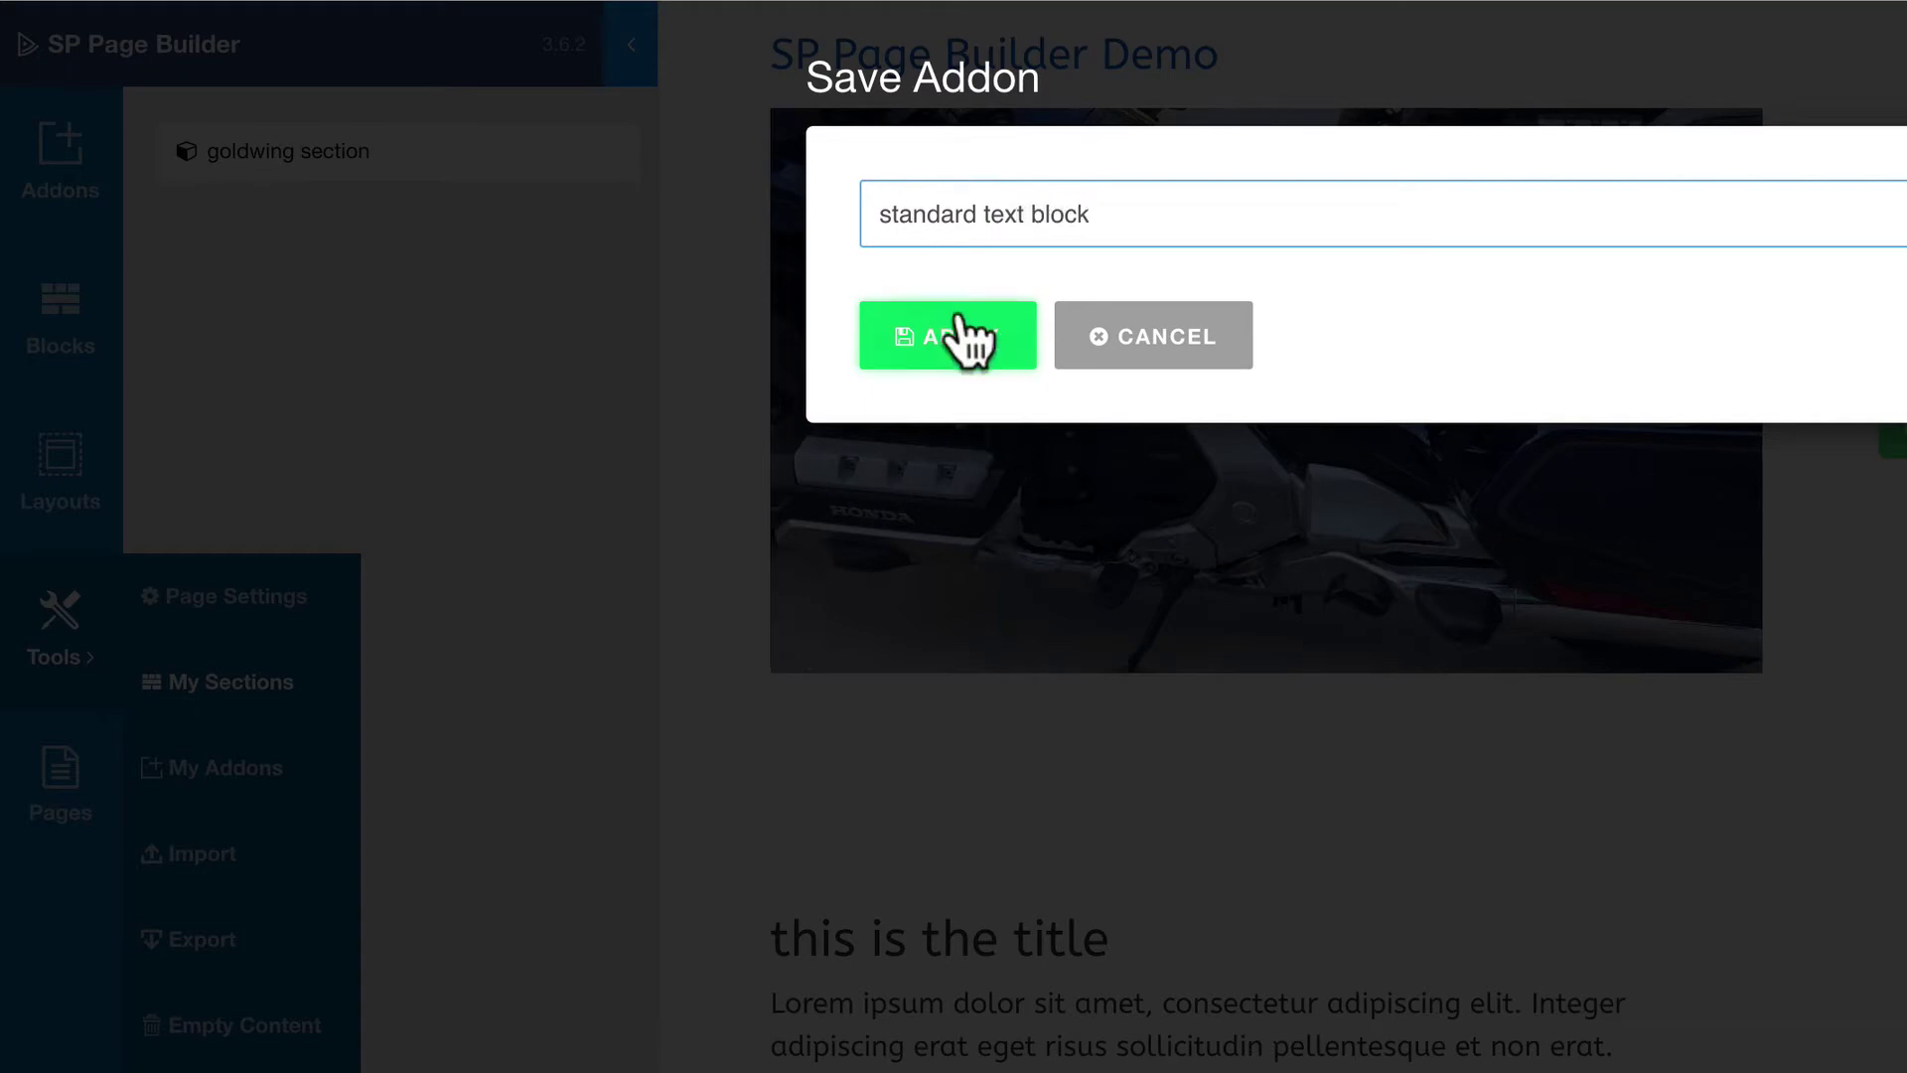
Save the 'standard text block' addon and drag it from My Addons onto the page's right side.
left_click(963, 337)
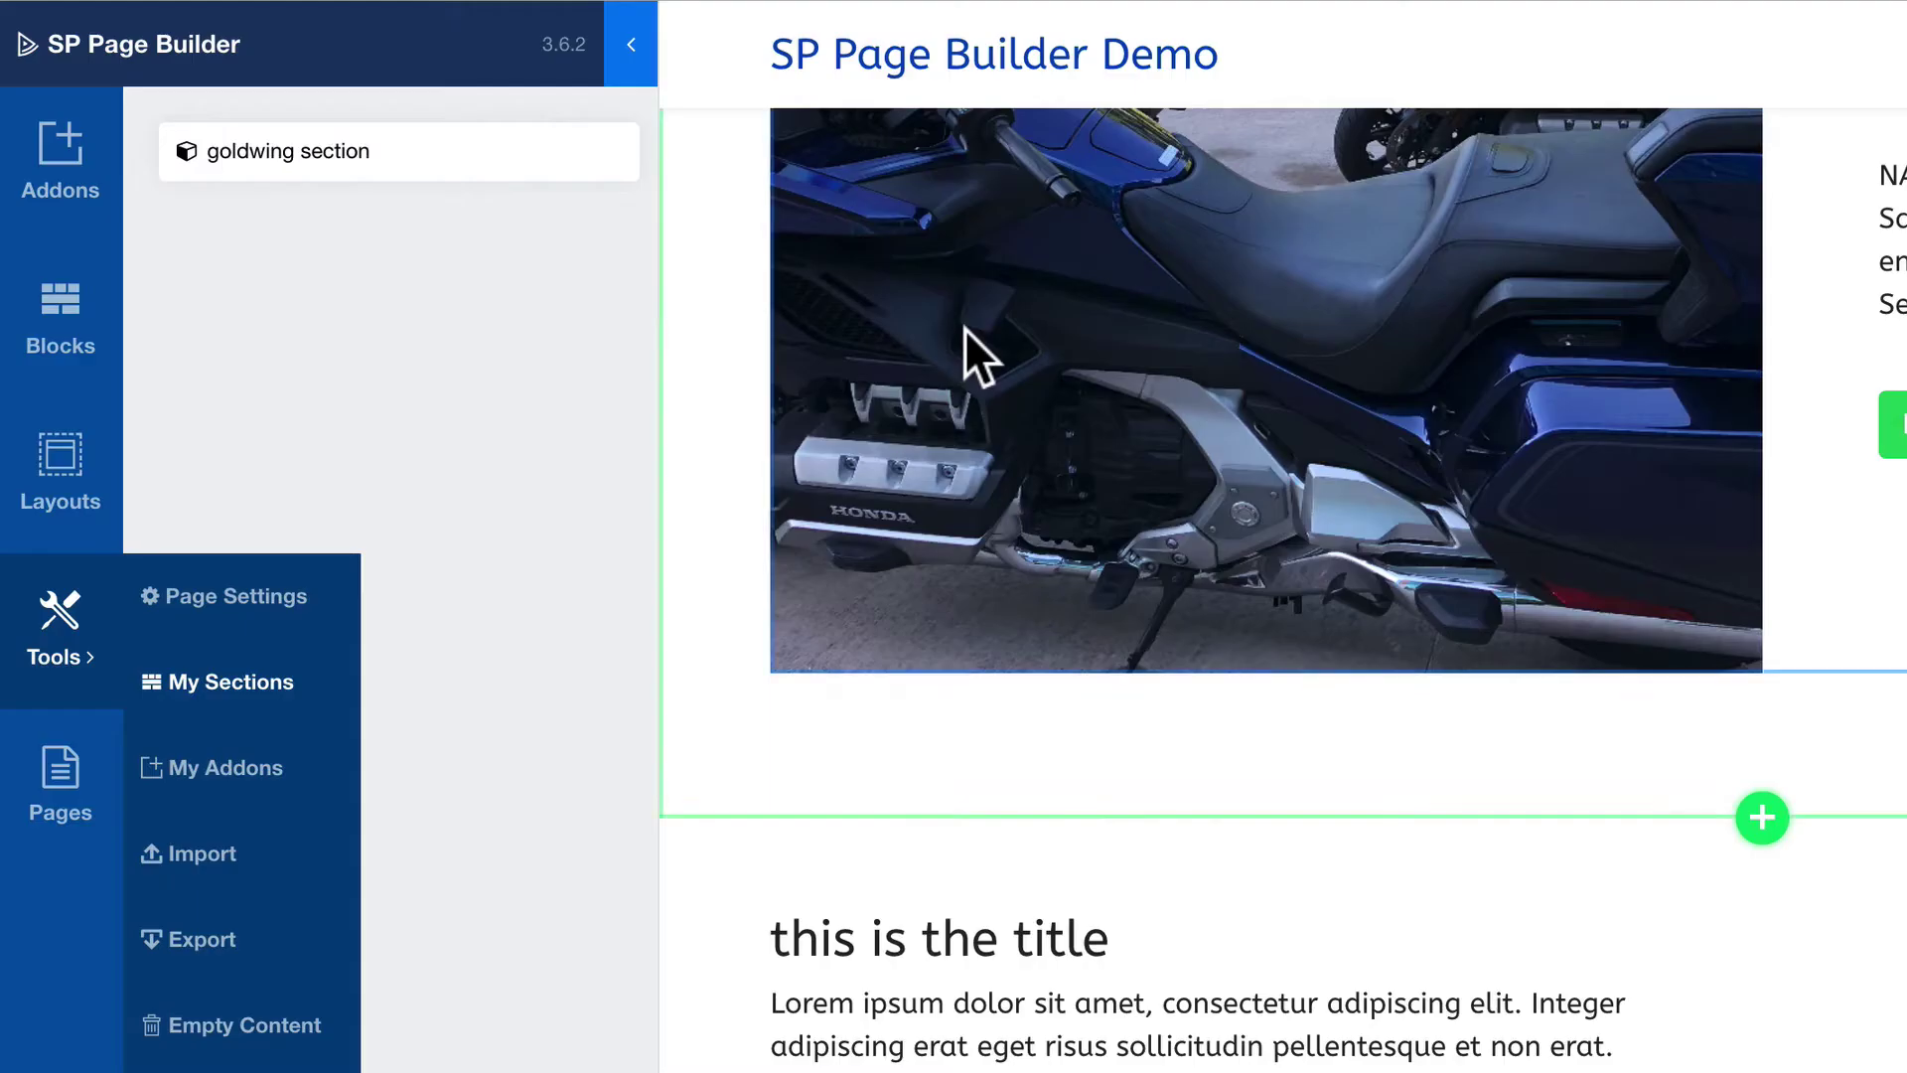
left_click(236, 774)
left_click_drag(282, 171, 1867, 943)
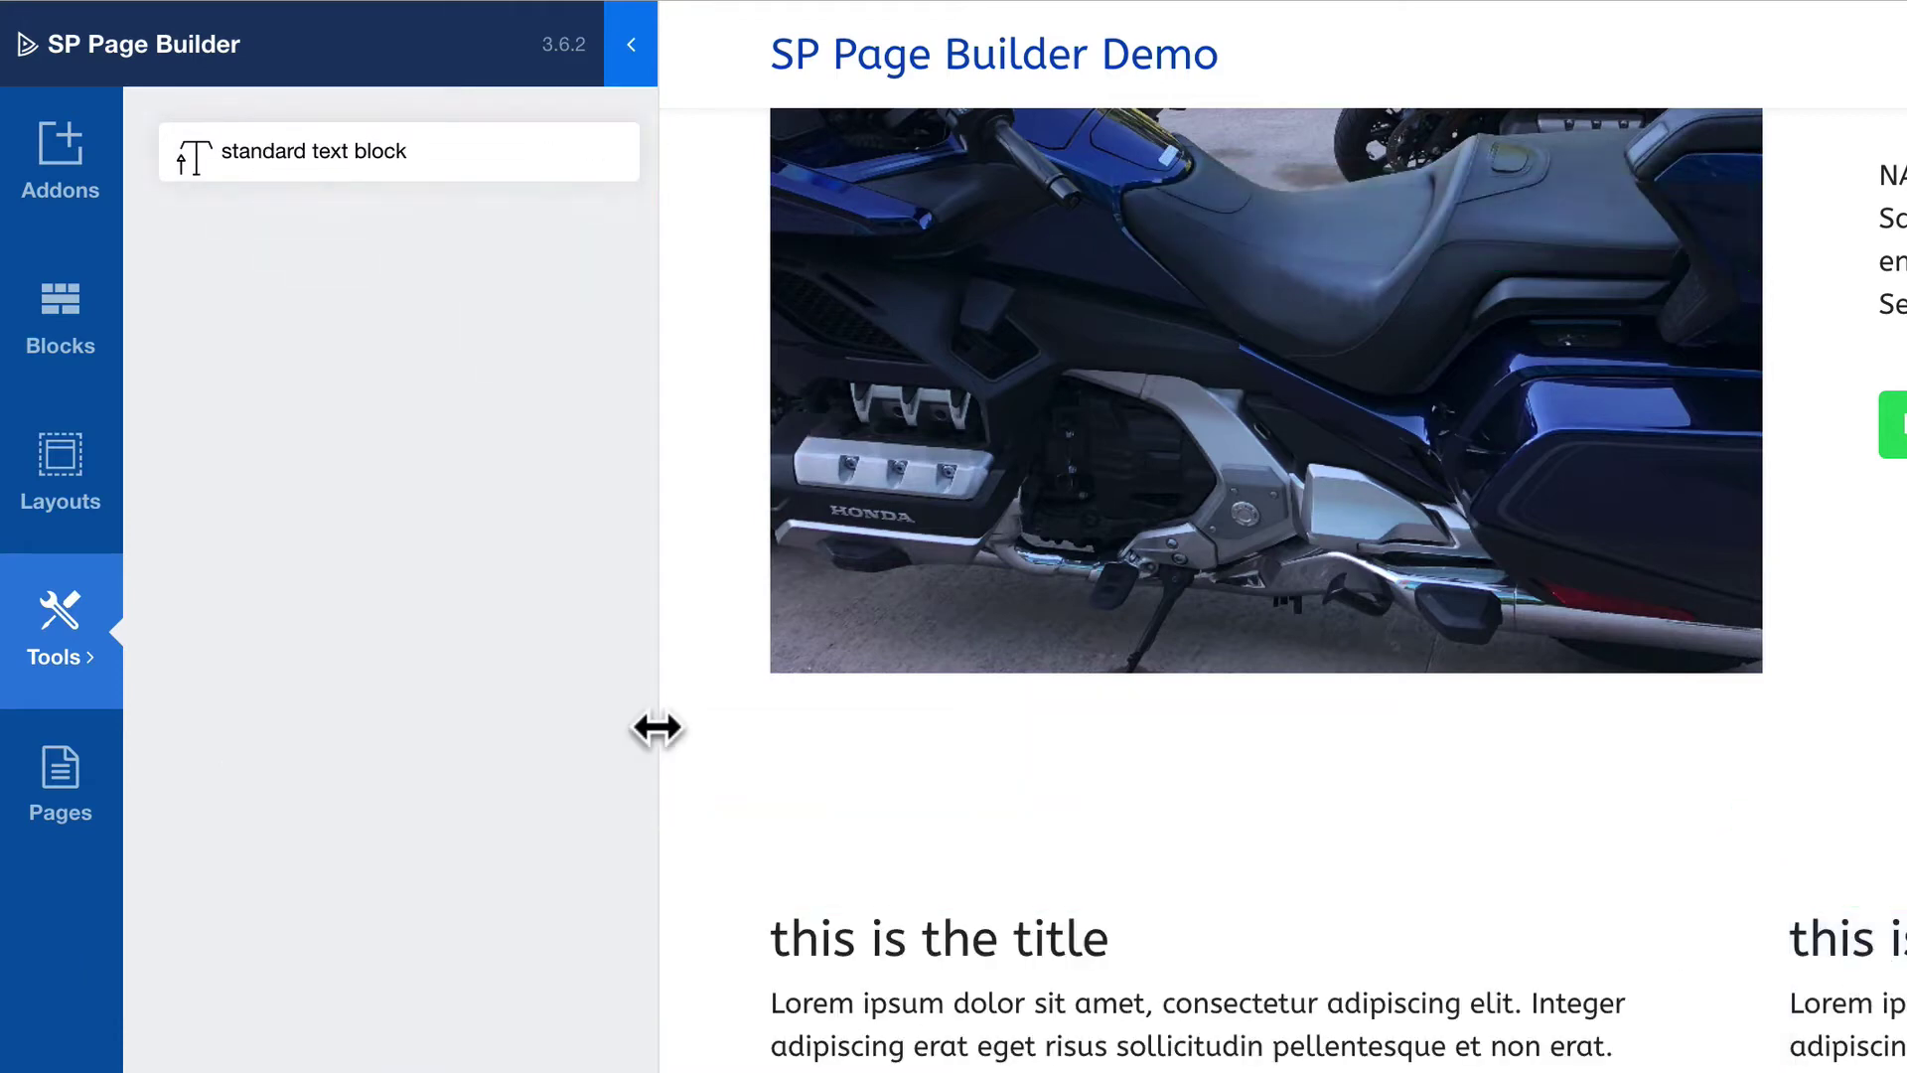
mouse_move(62, 635)
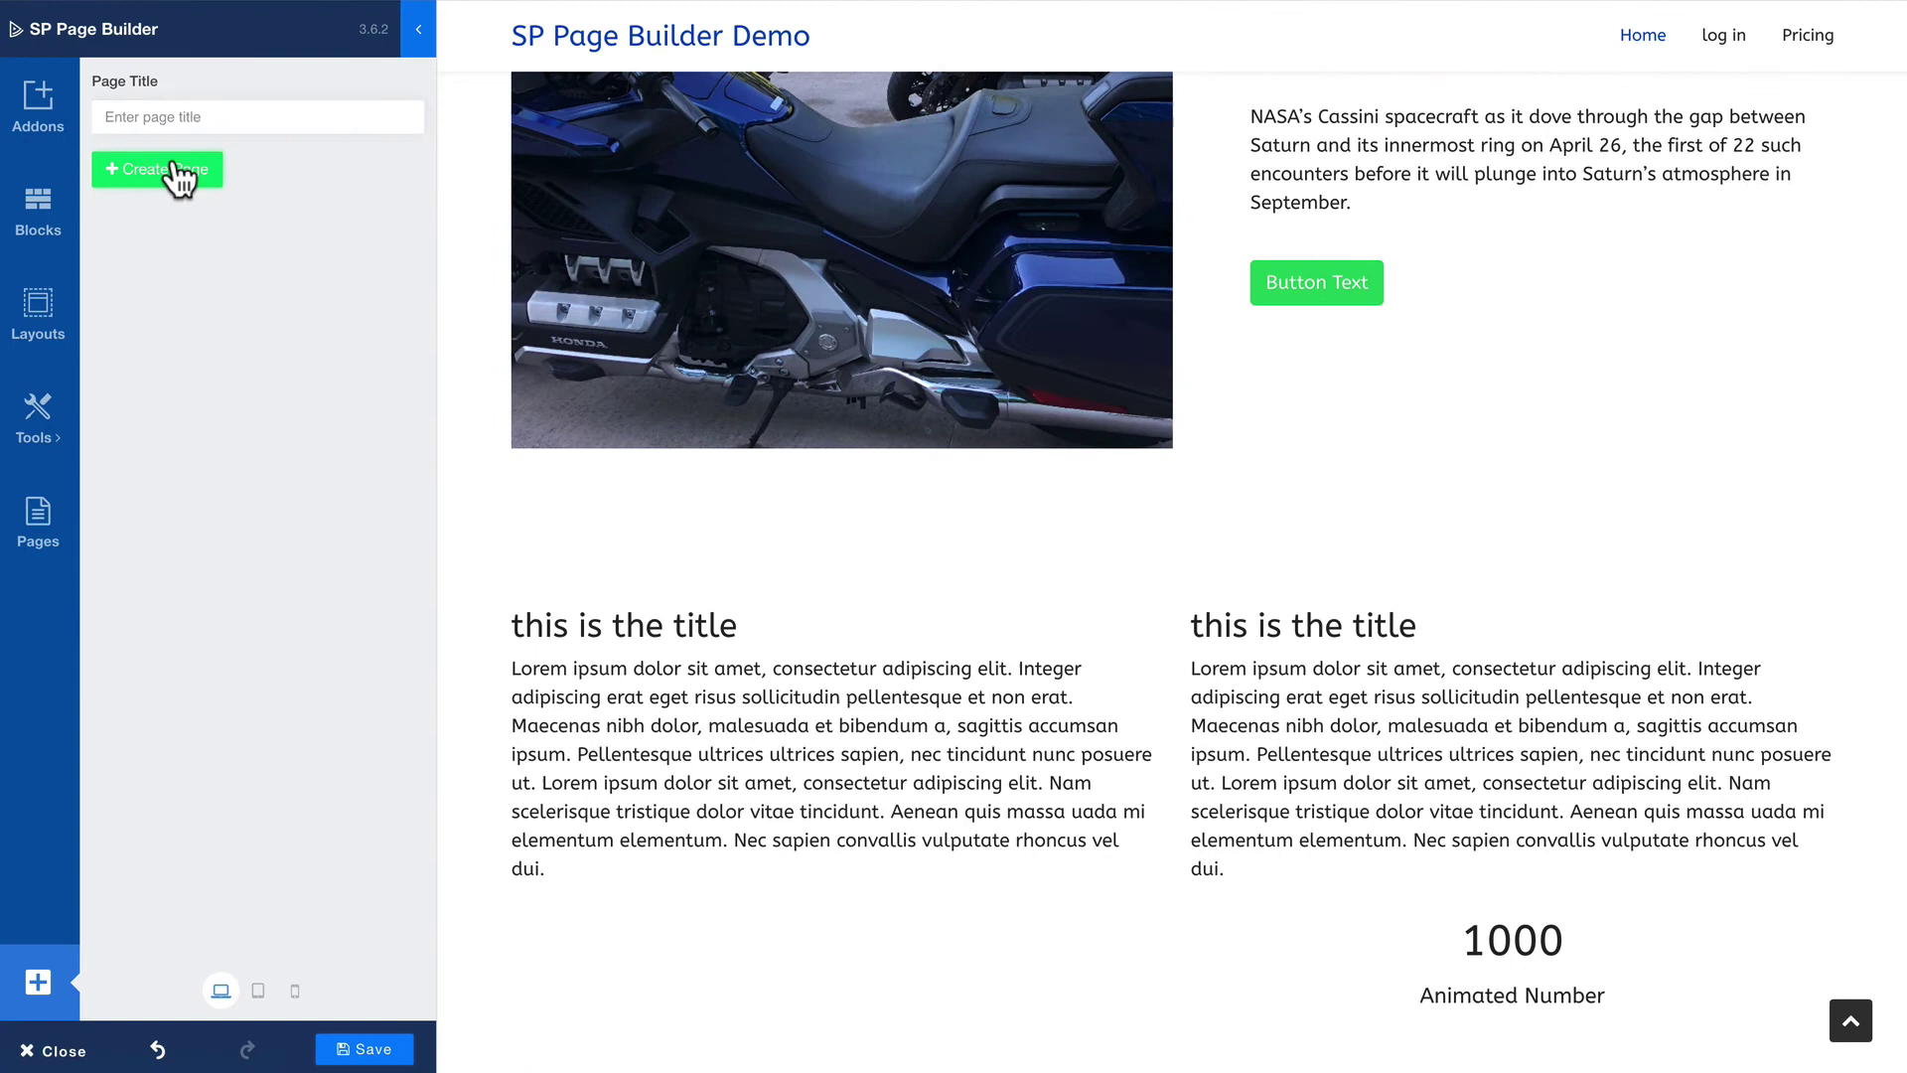
Create a new page titled 'demo import page', leaving the current page when prompted.
left_click(143, 117)
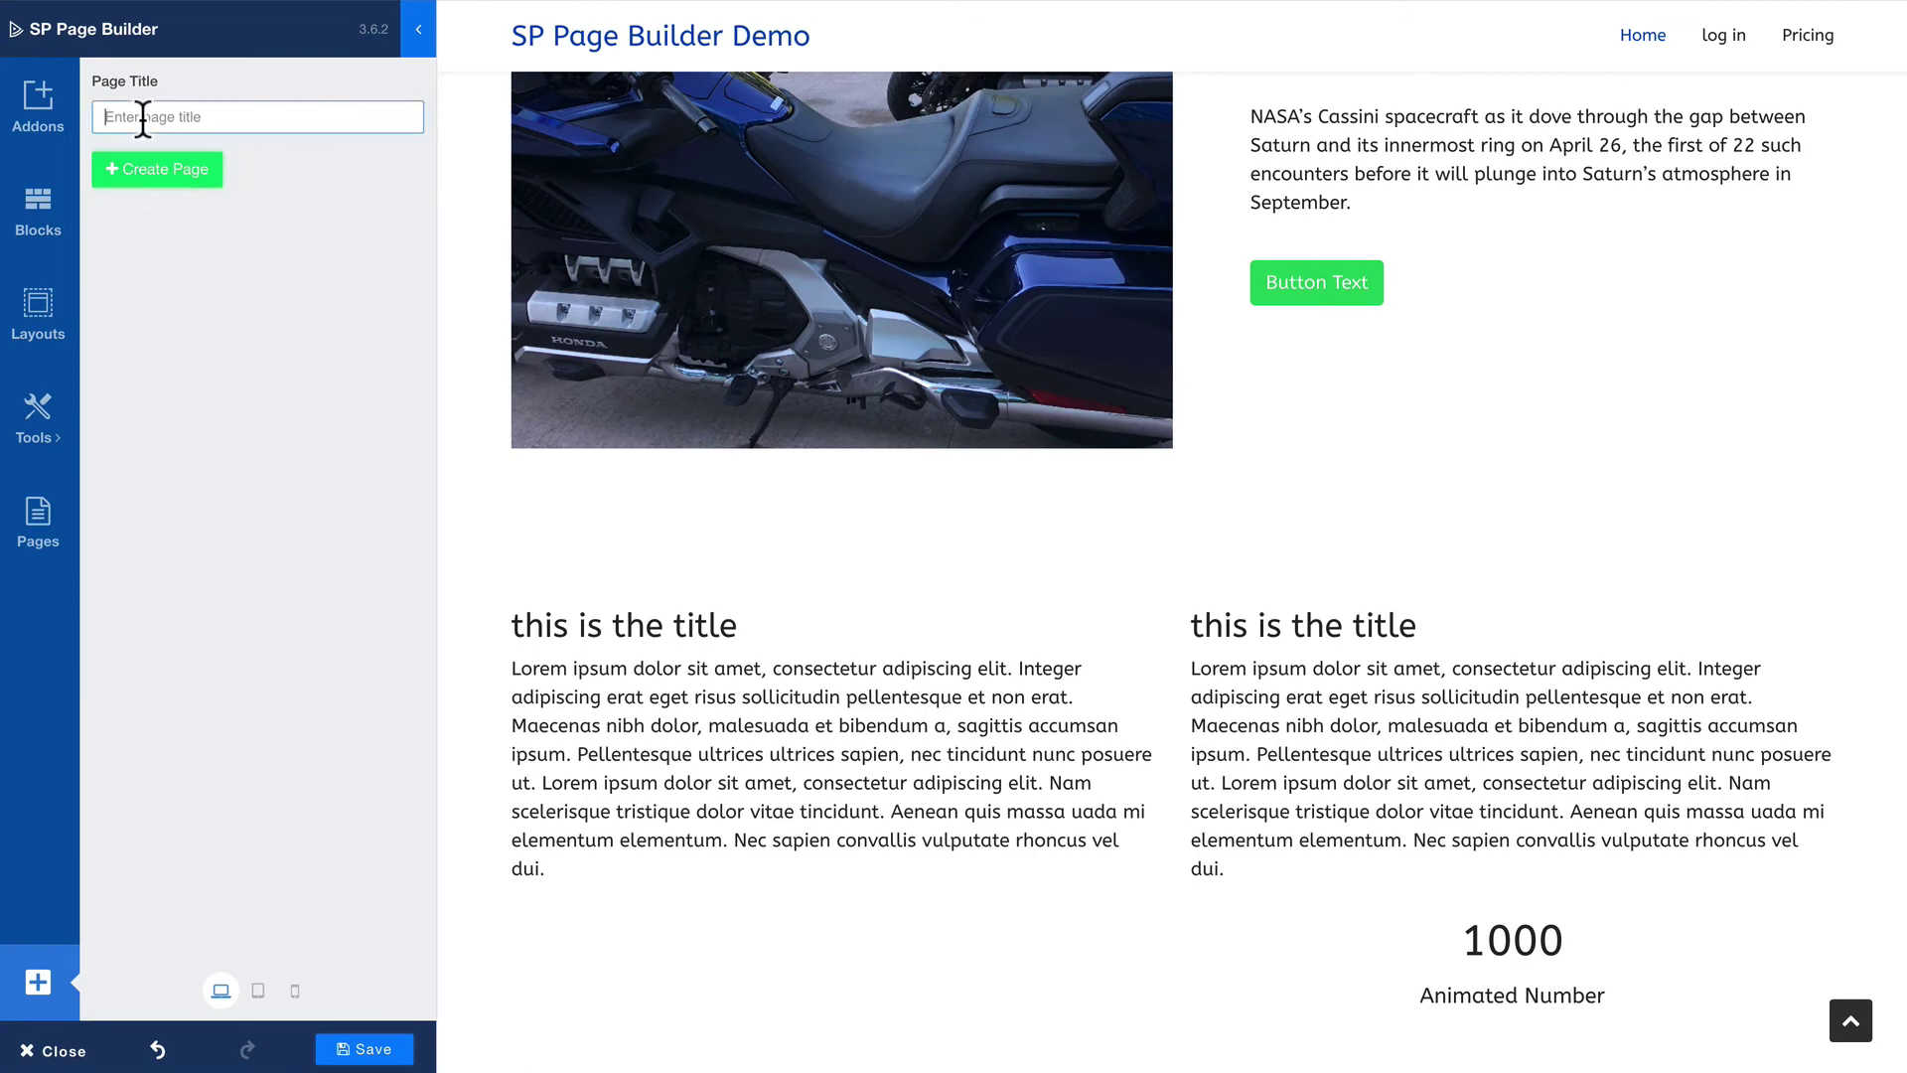
type("demo import page")
left_click(140, 171)
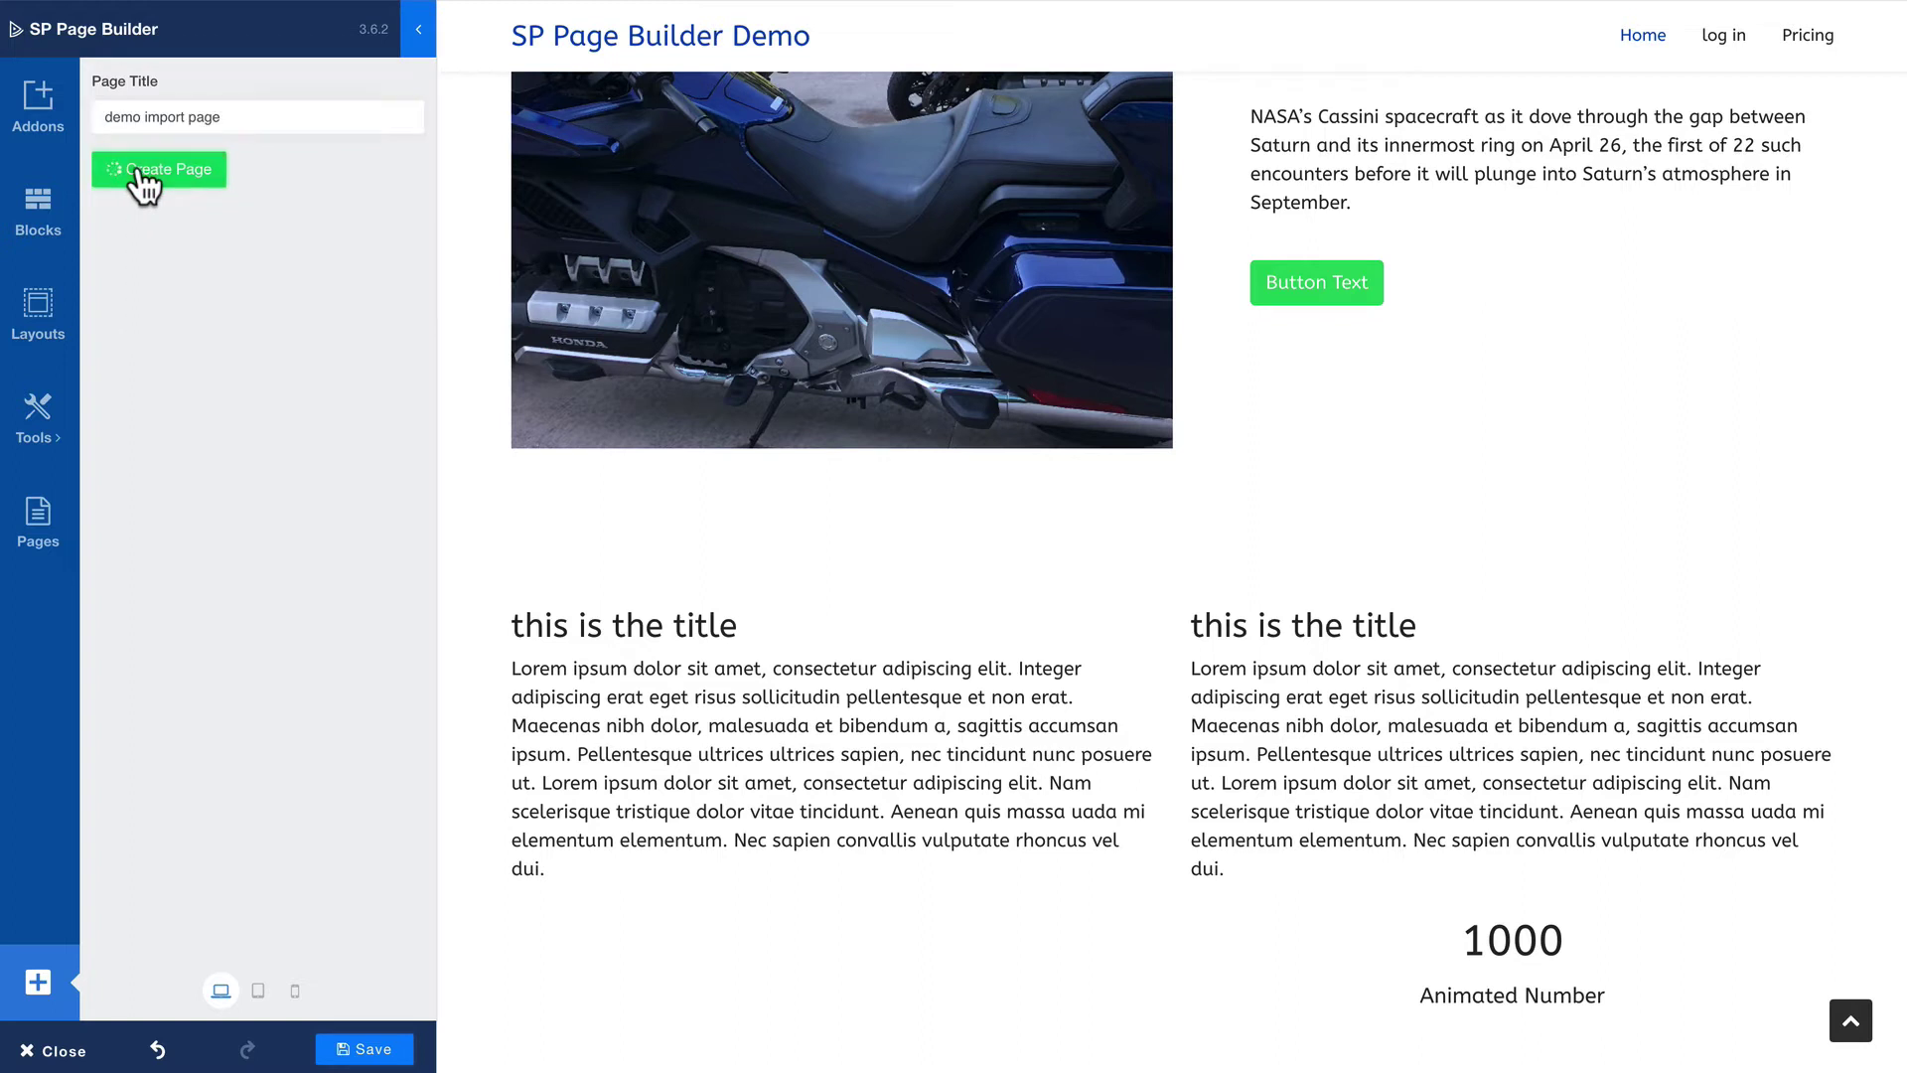
left_click(1132, 228)
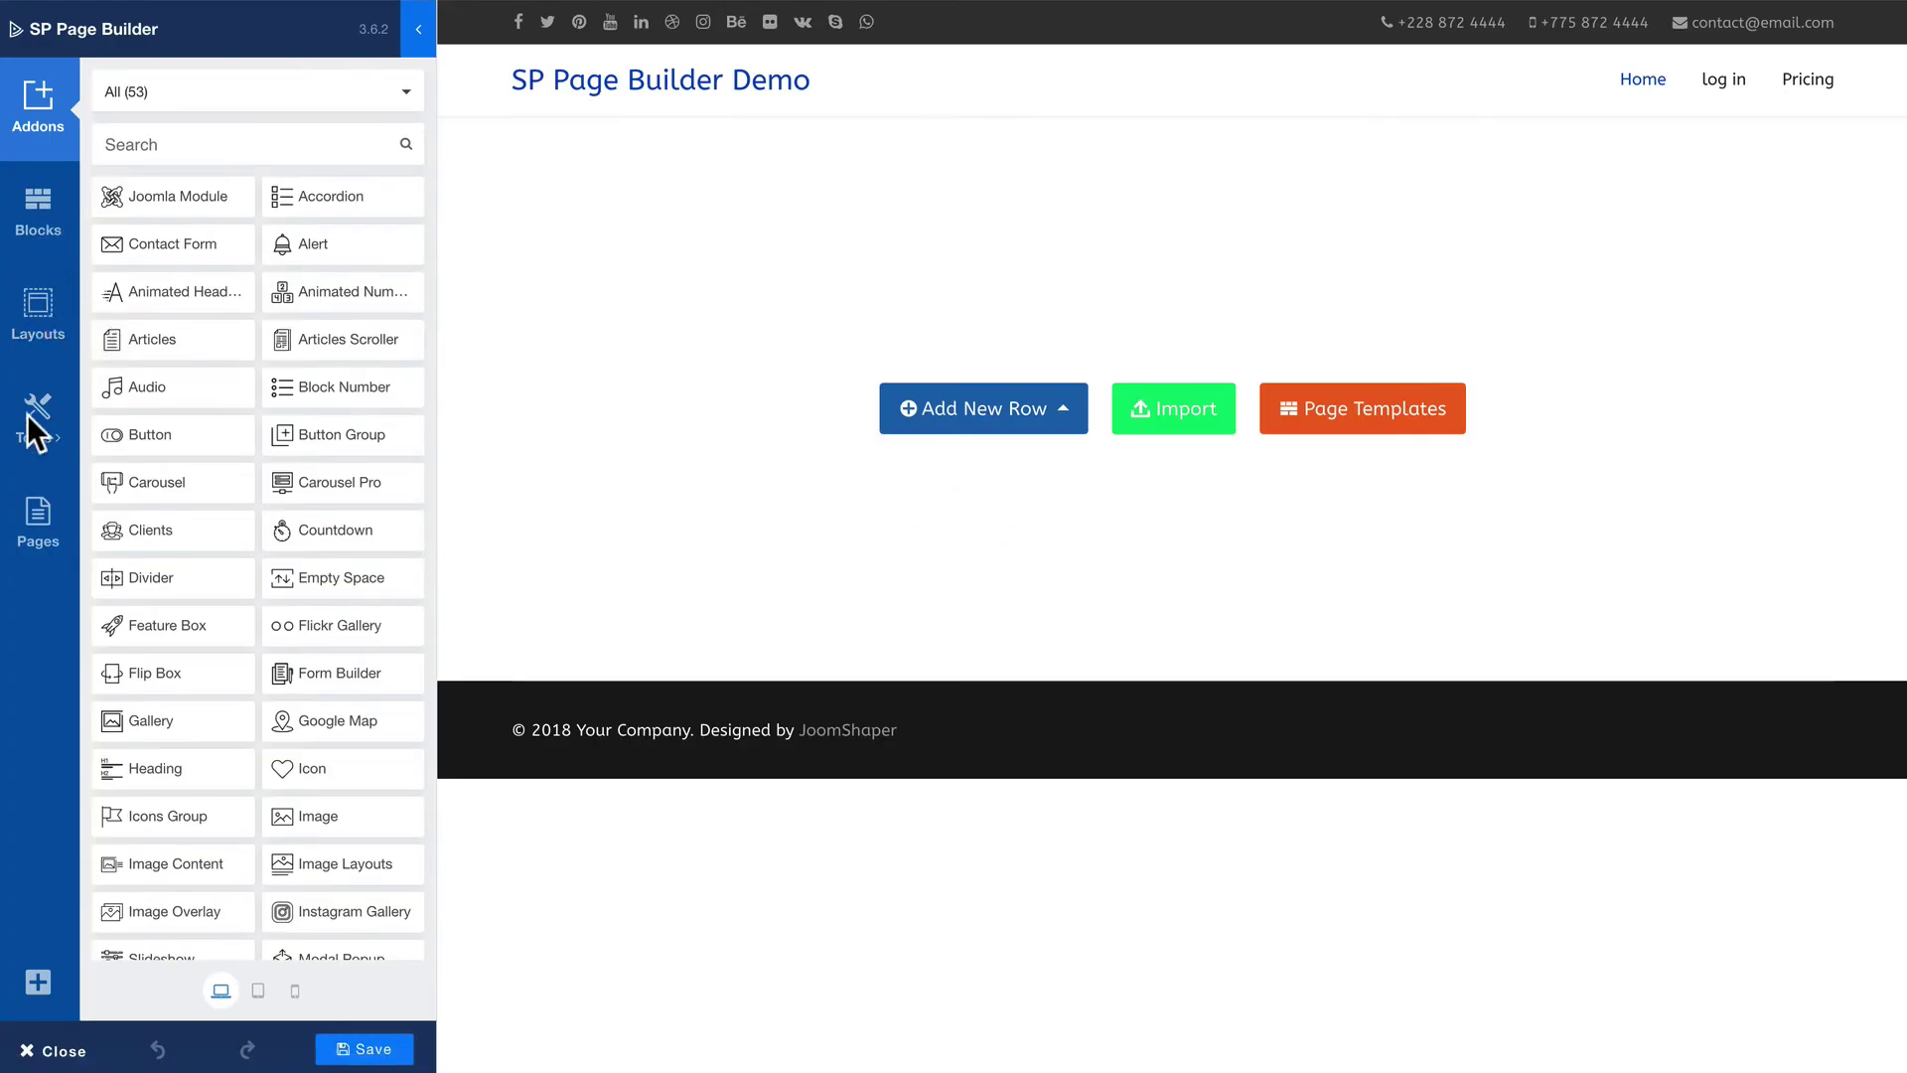
Import the template47821.json layout file into the new page.
mouse_move(34, 417)
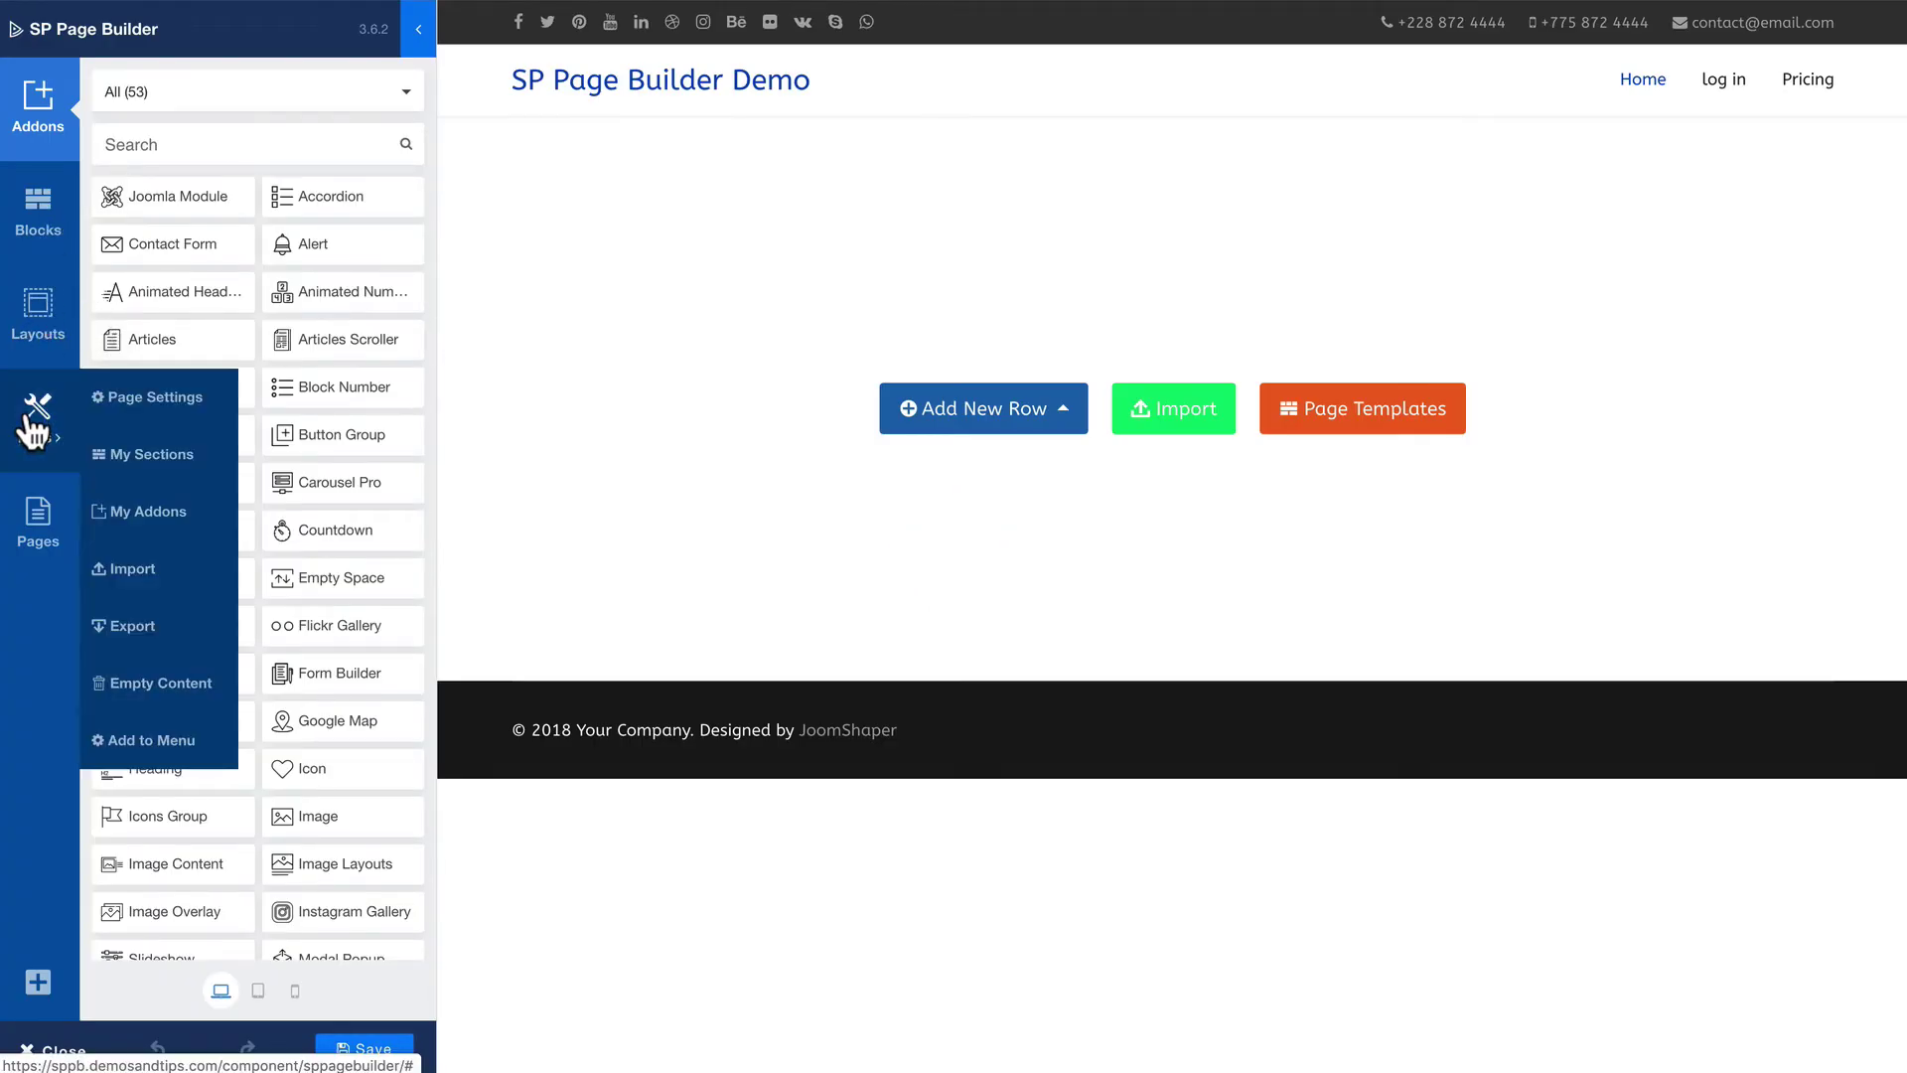
left_click(121, 576)
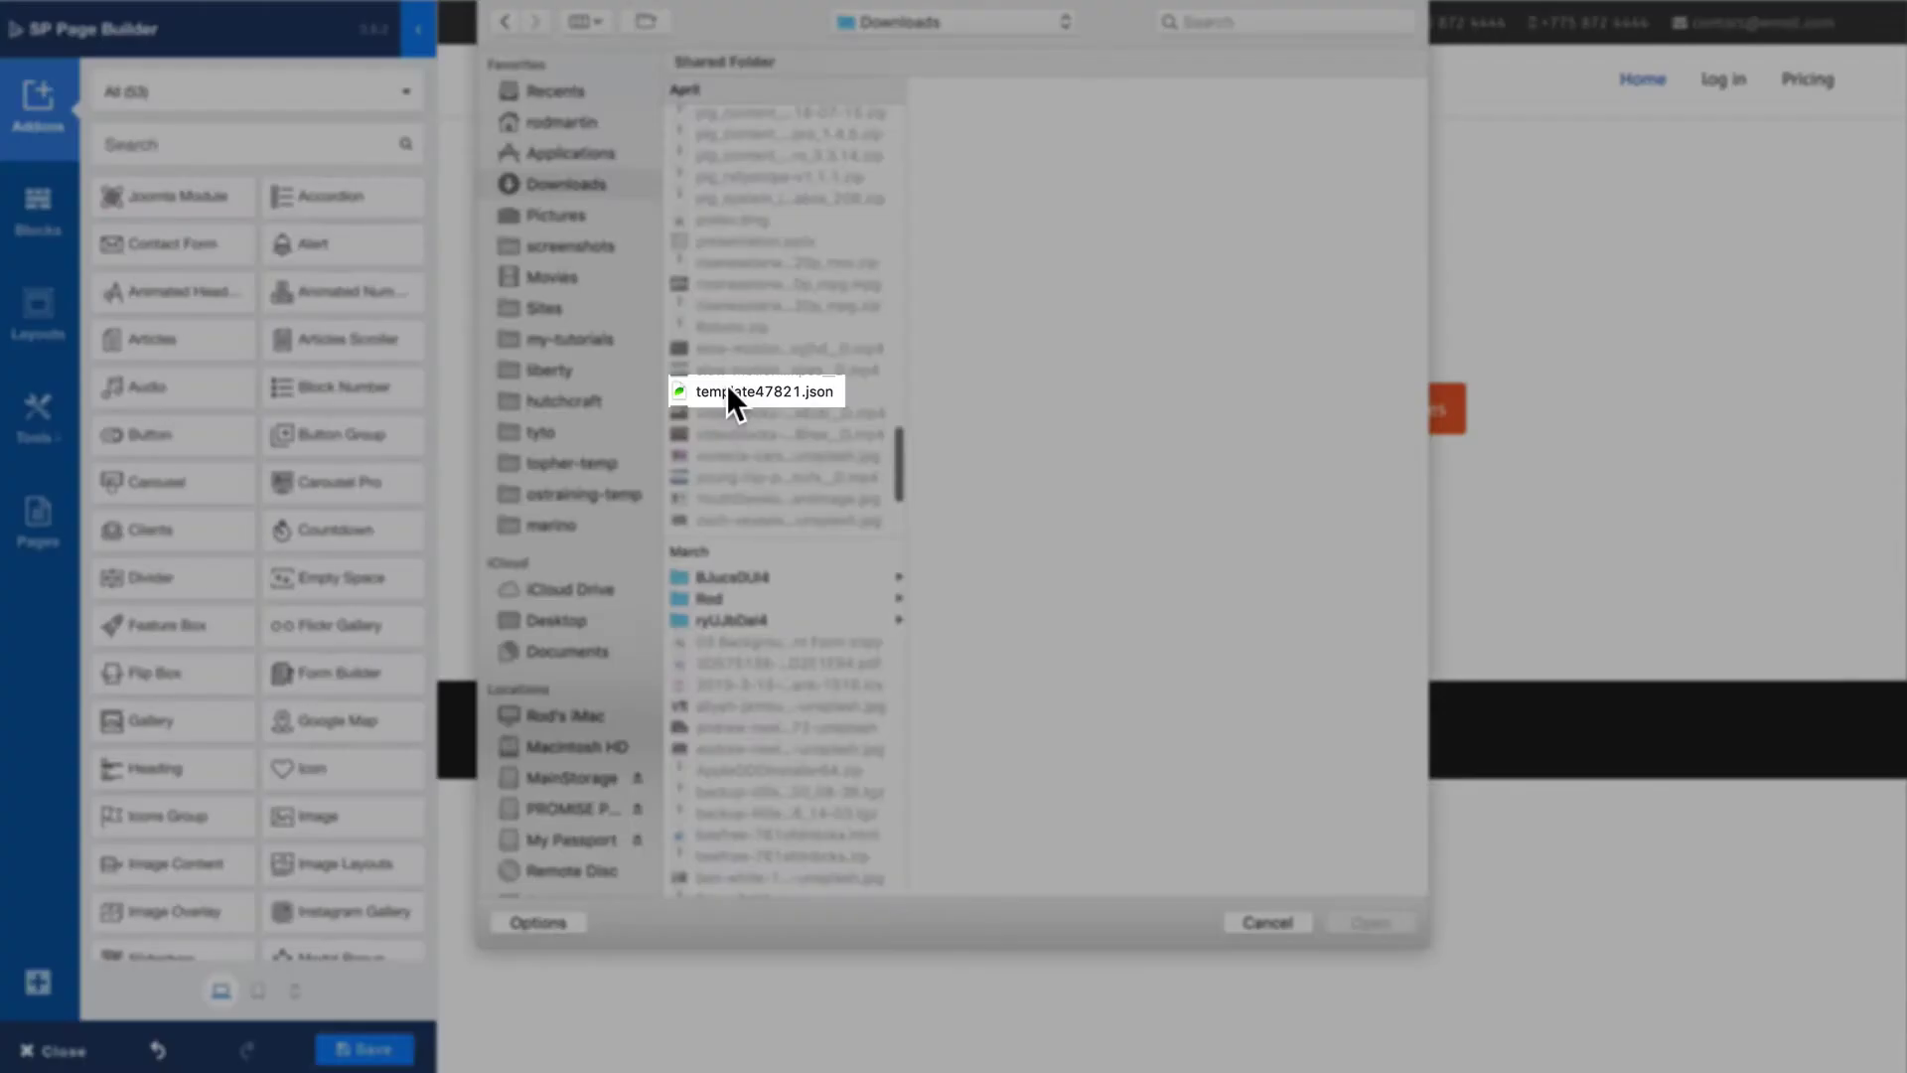
double_click(727, 386)
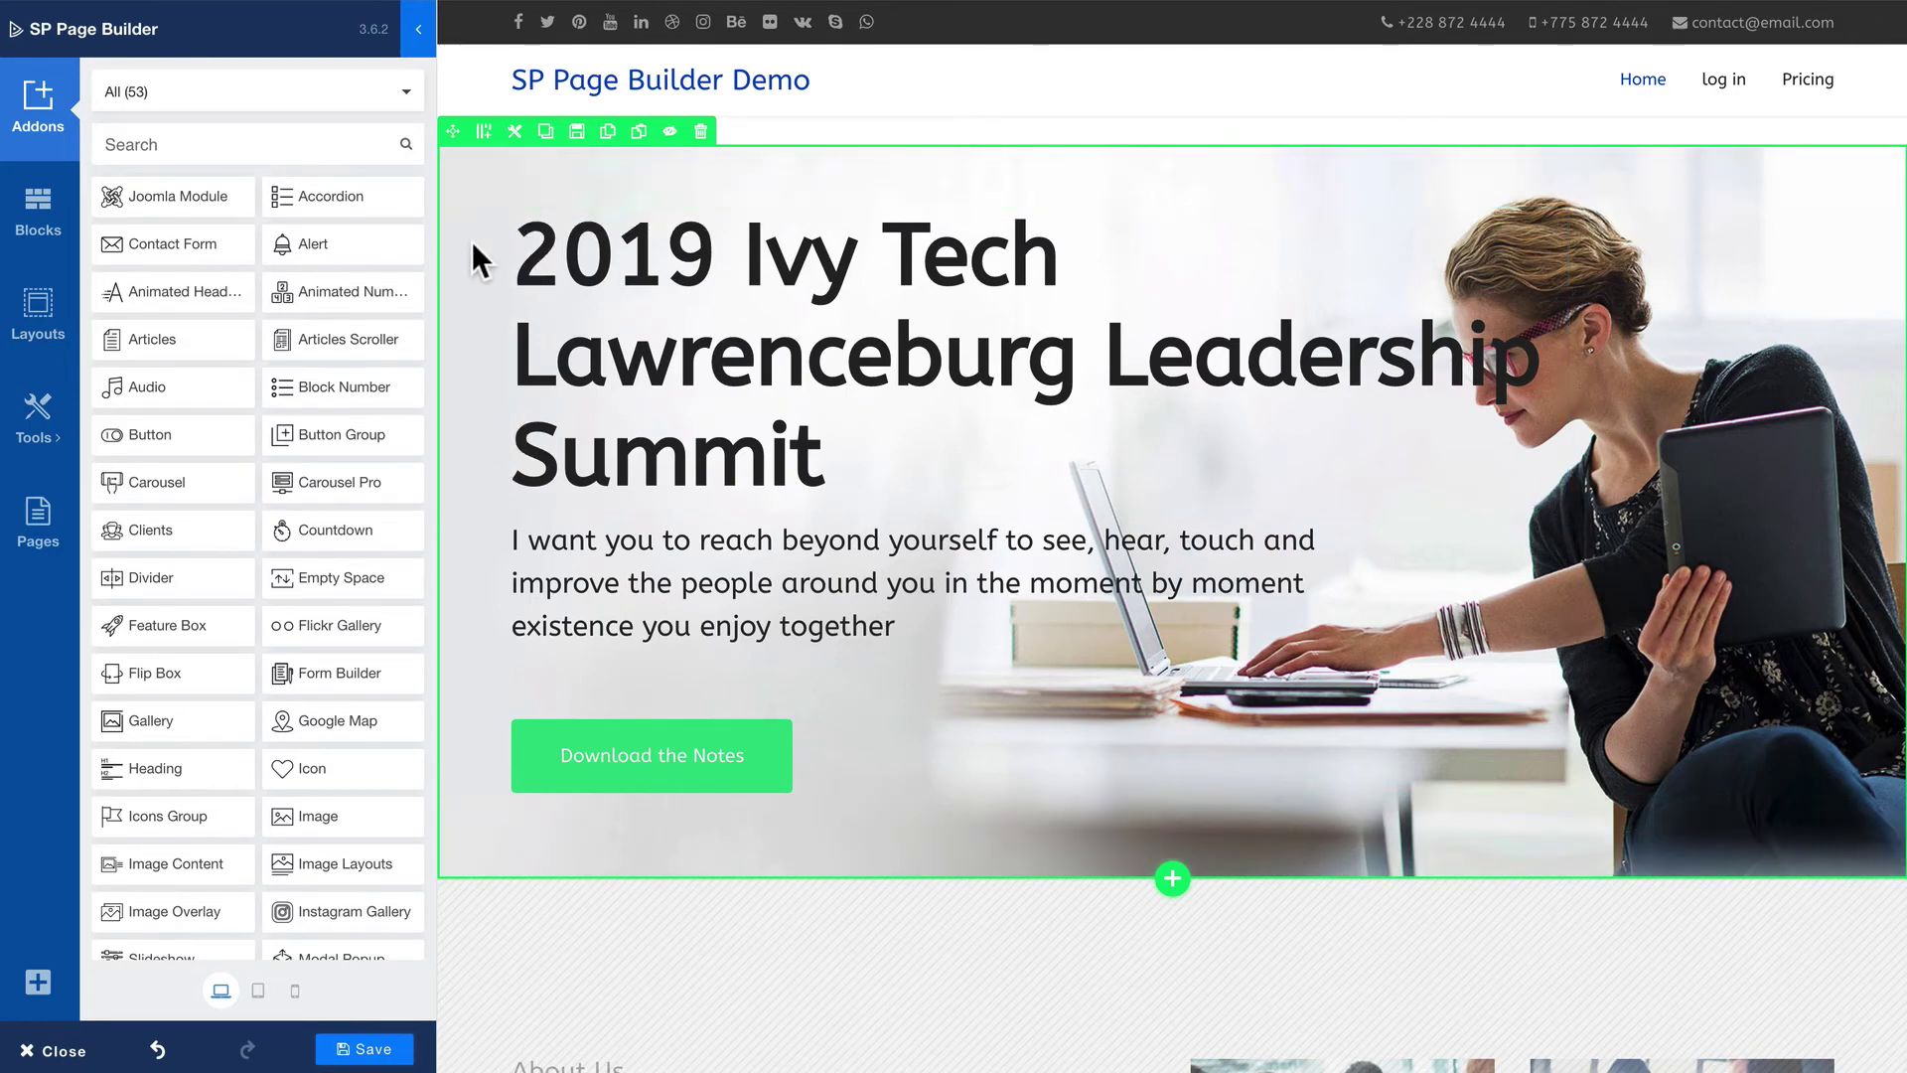
Scroll through the imported Leadership Summit rows, then save the page.
left_click(695, 258)
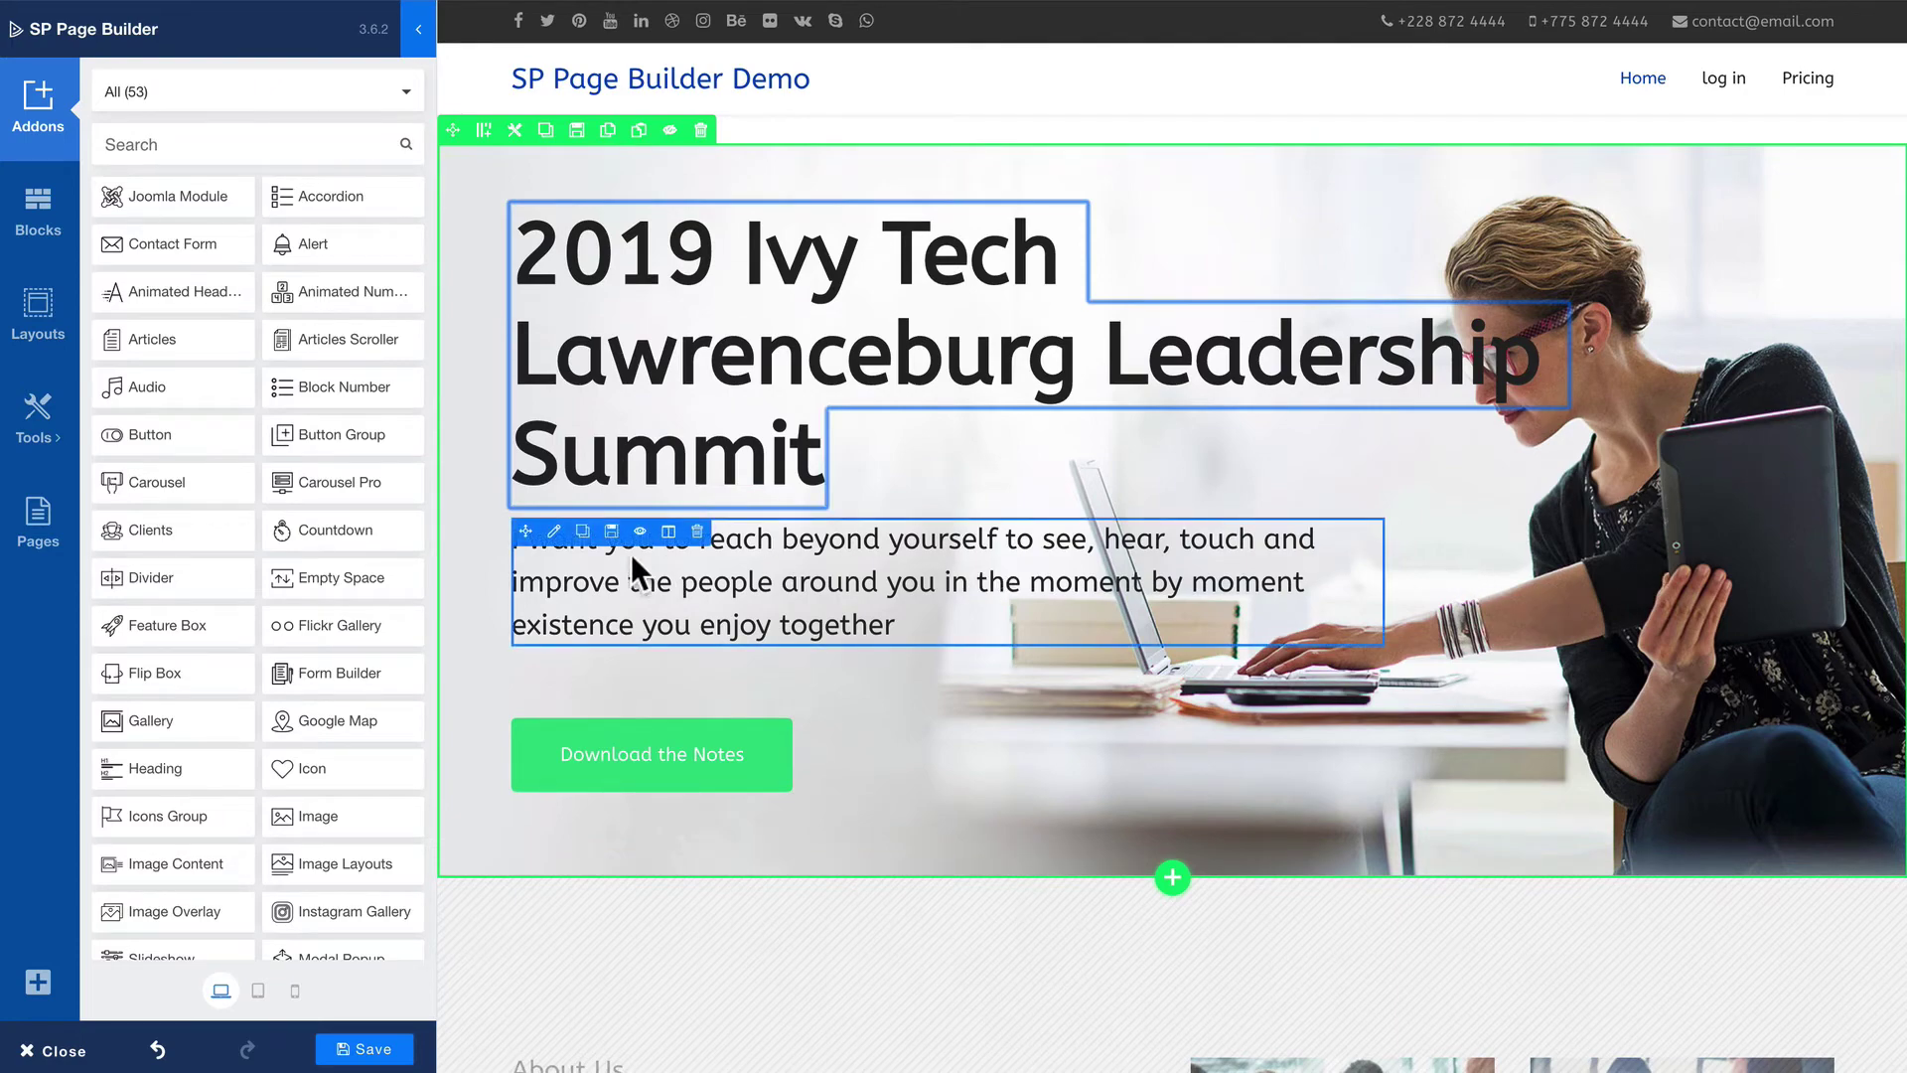
scroll(481, 509, "down", 5)
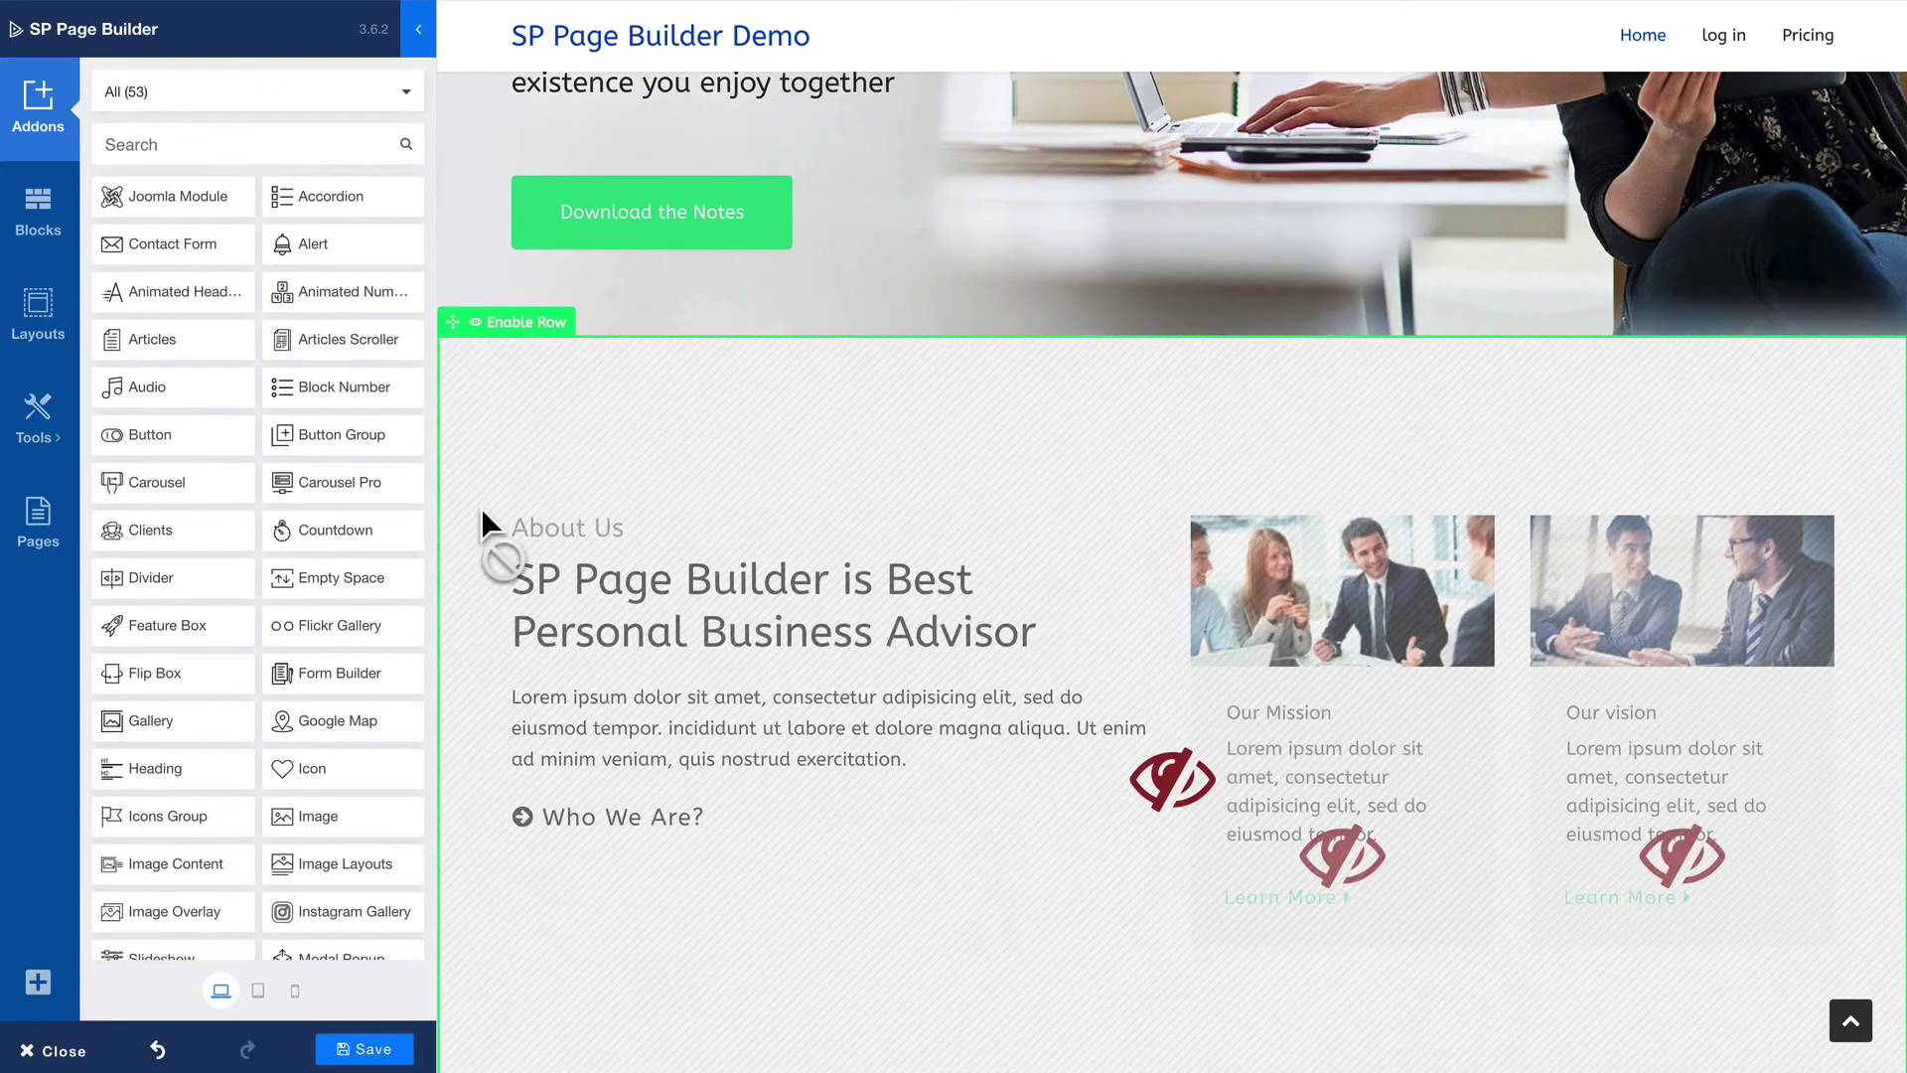
scroll(481, 509, "down", 10)
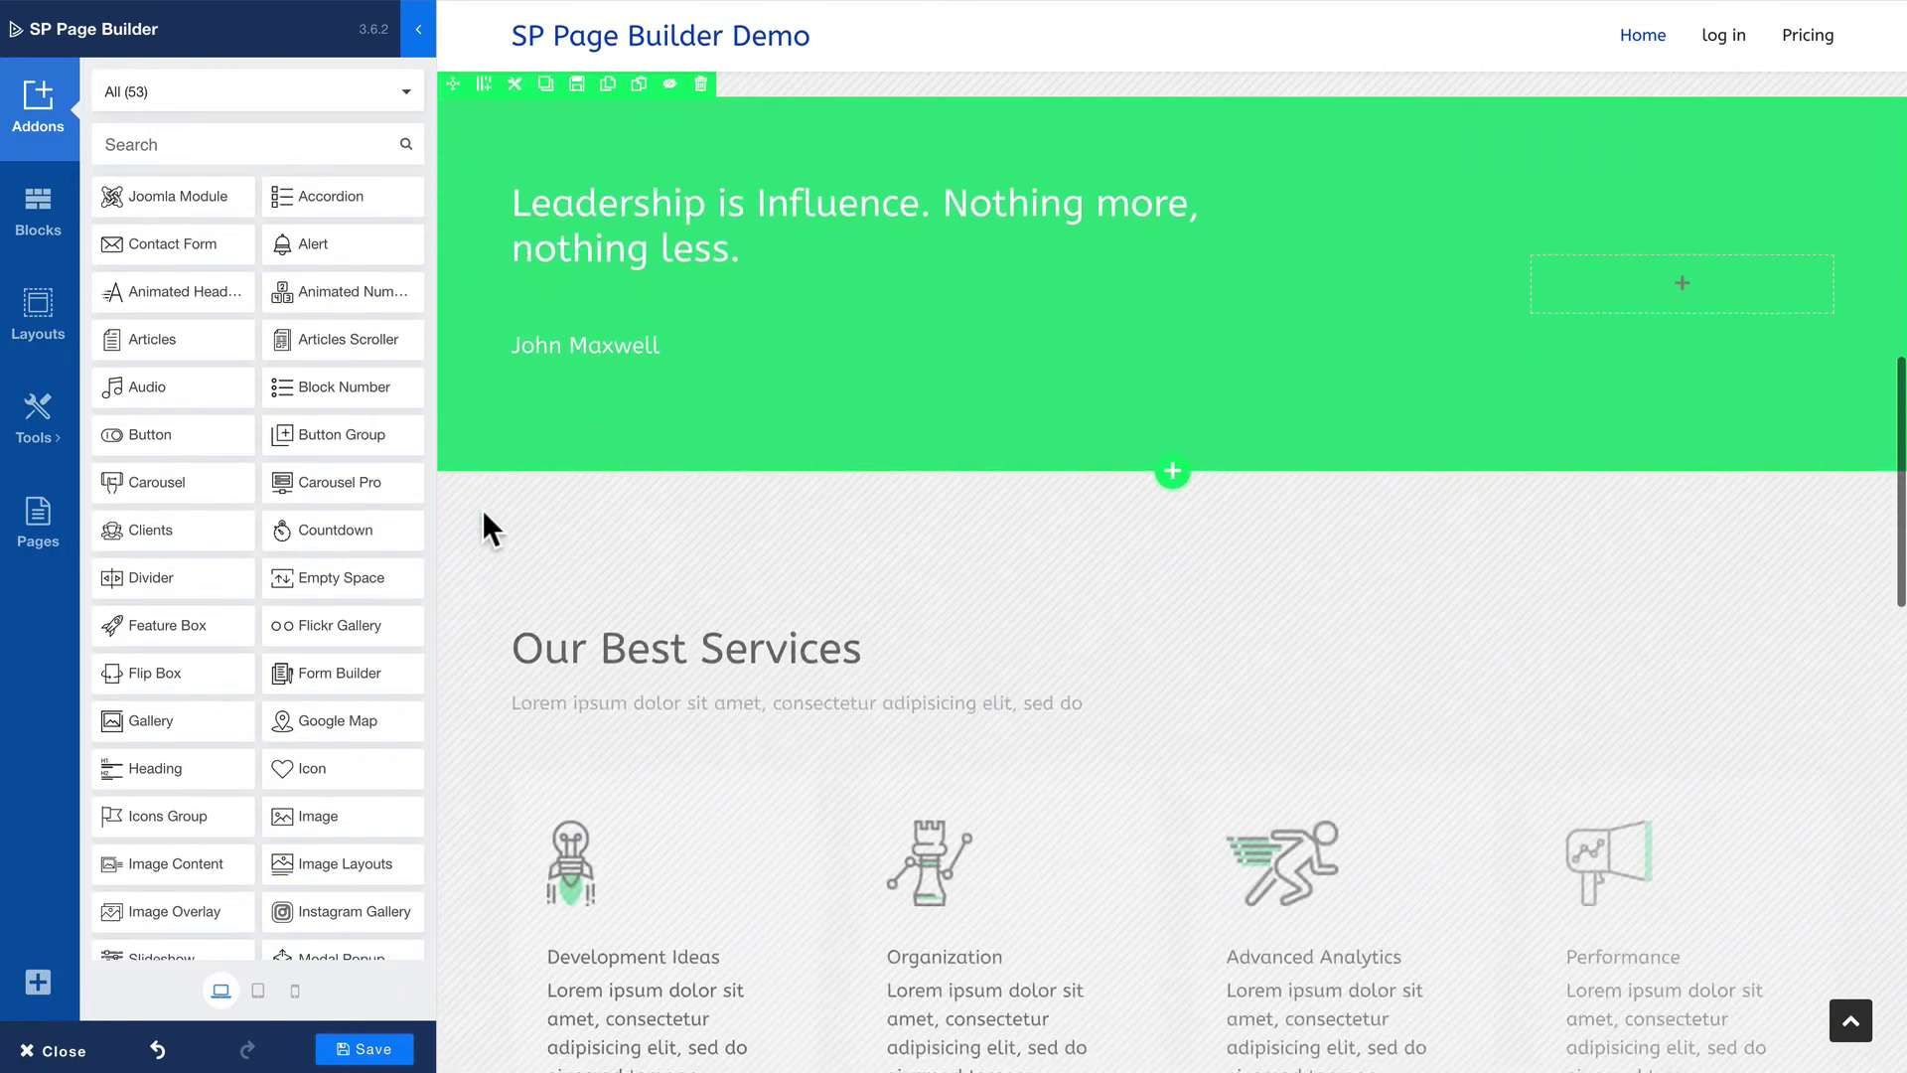
scroll(480, 509, "down", 10)
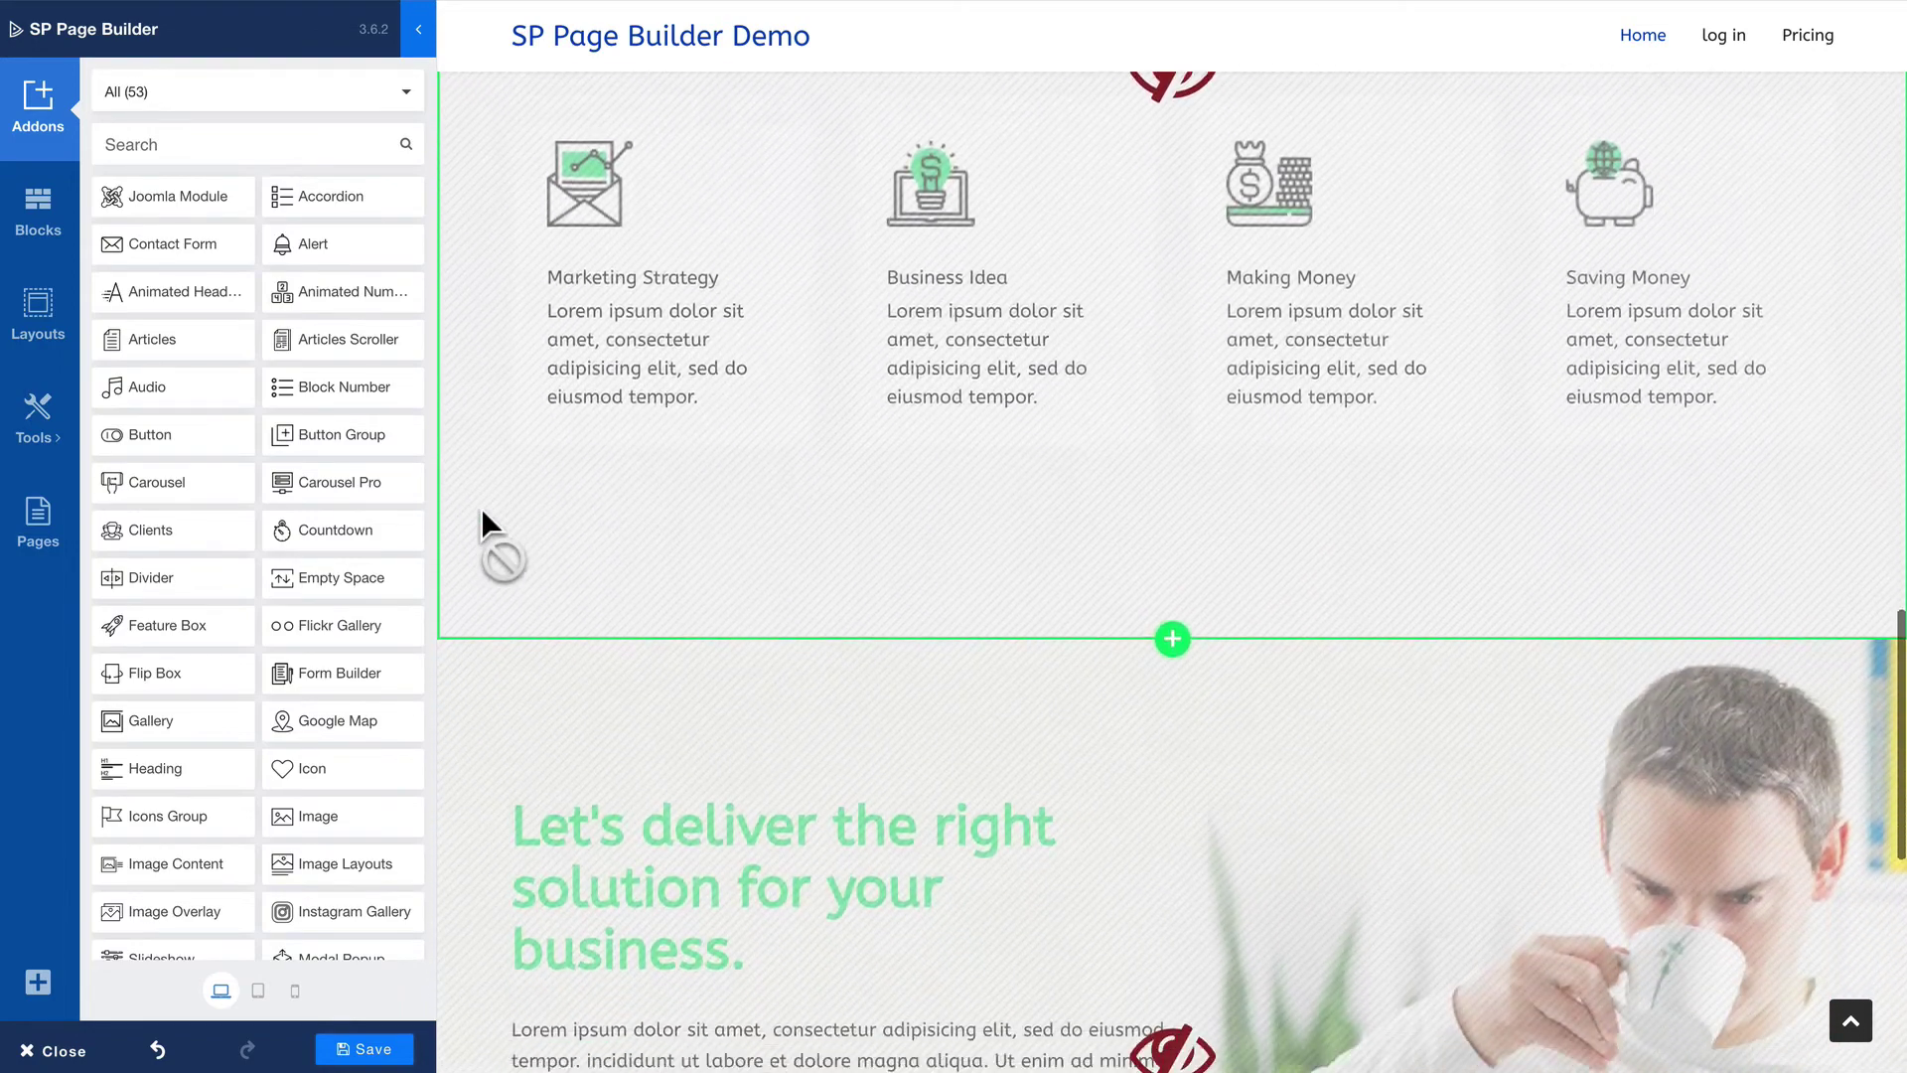
scroll(481, 509, "down", 10)
scroll(481, 509, "up", 20)
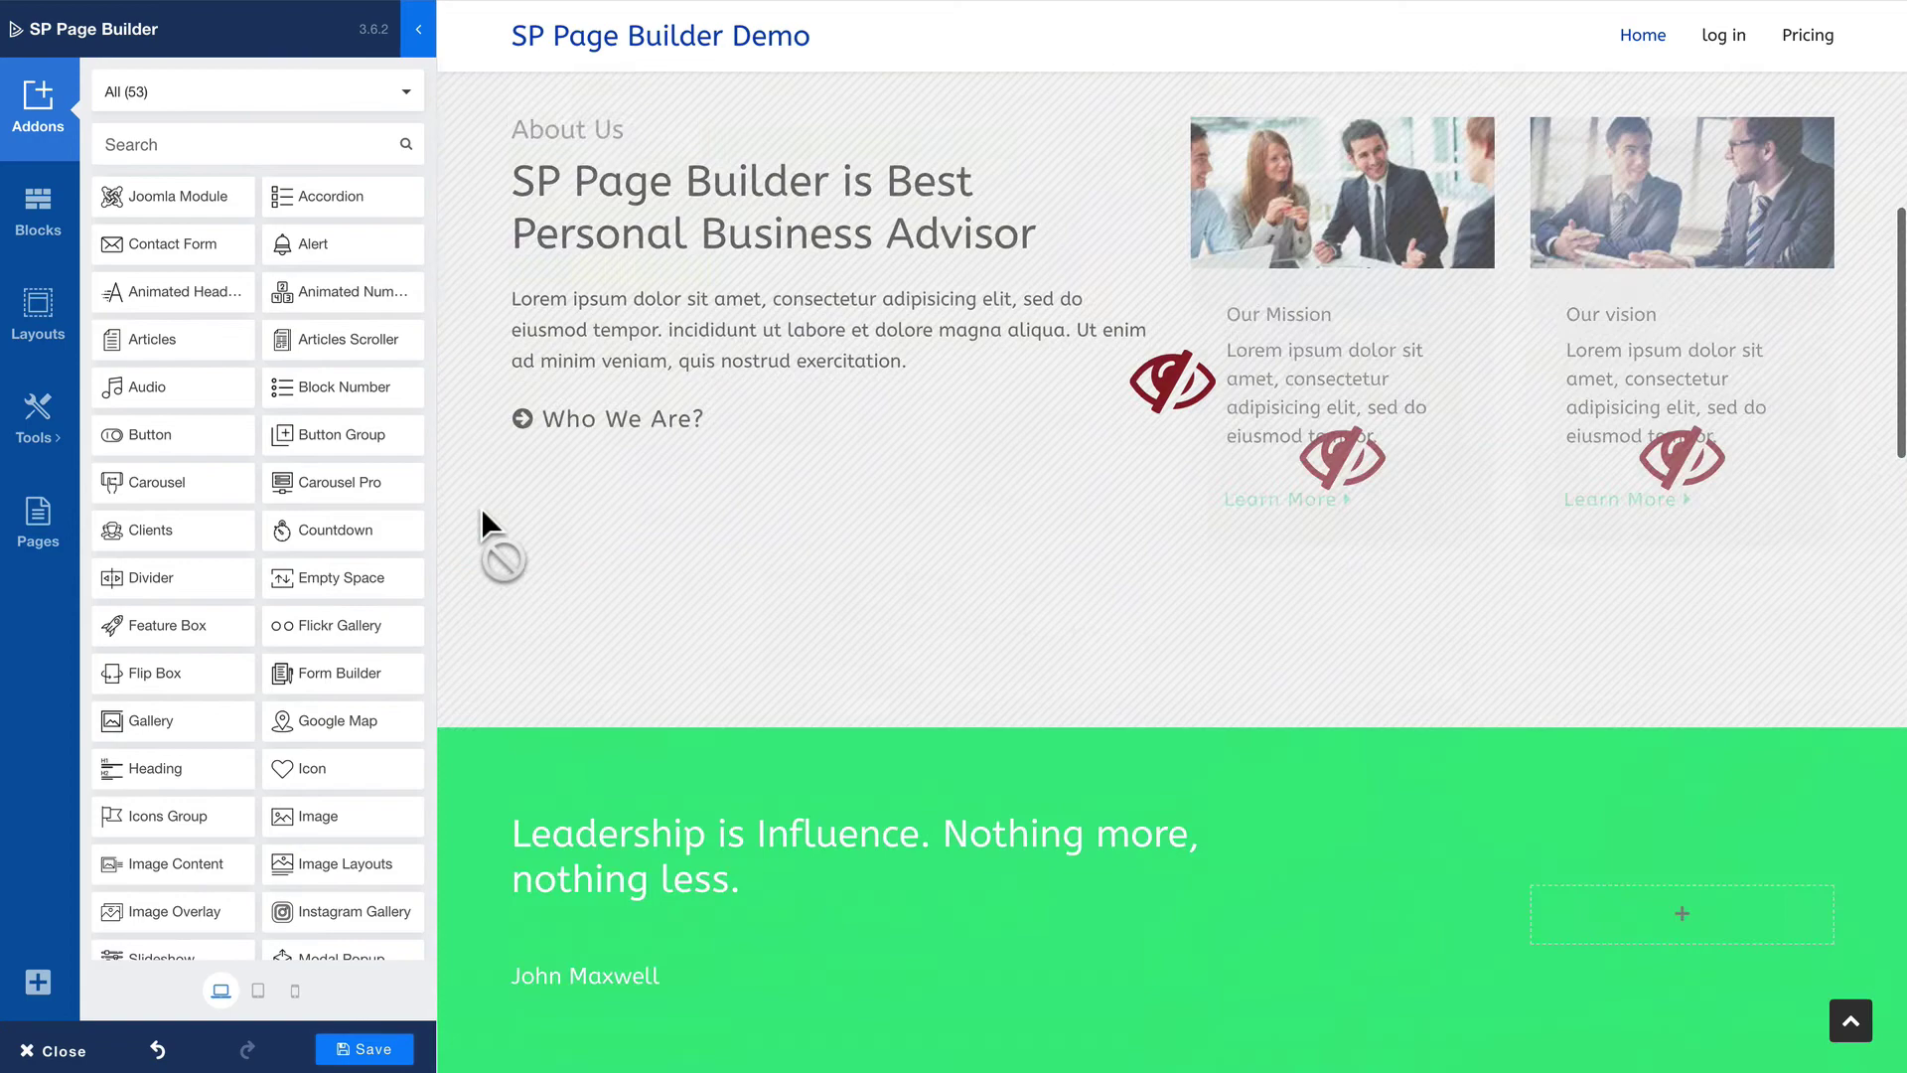
scroll(481, 509, "up", 10)
left_click(374, 1051)
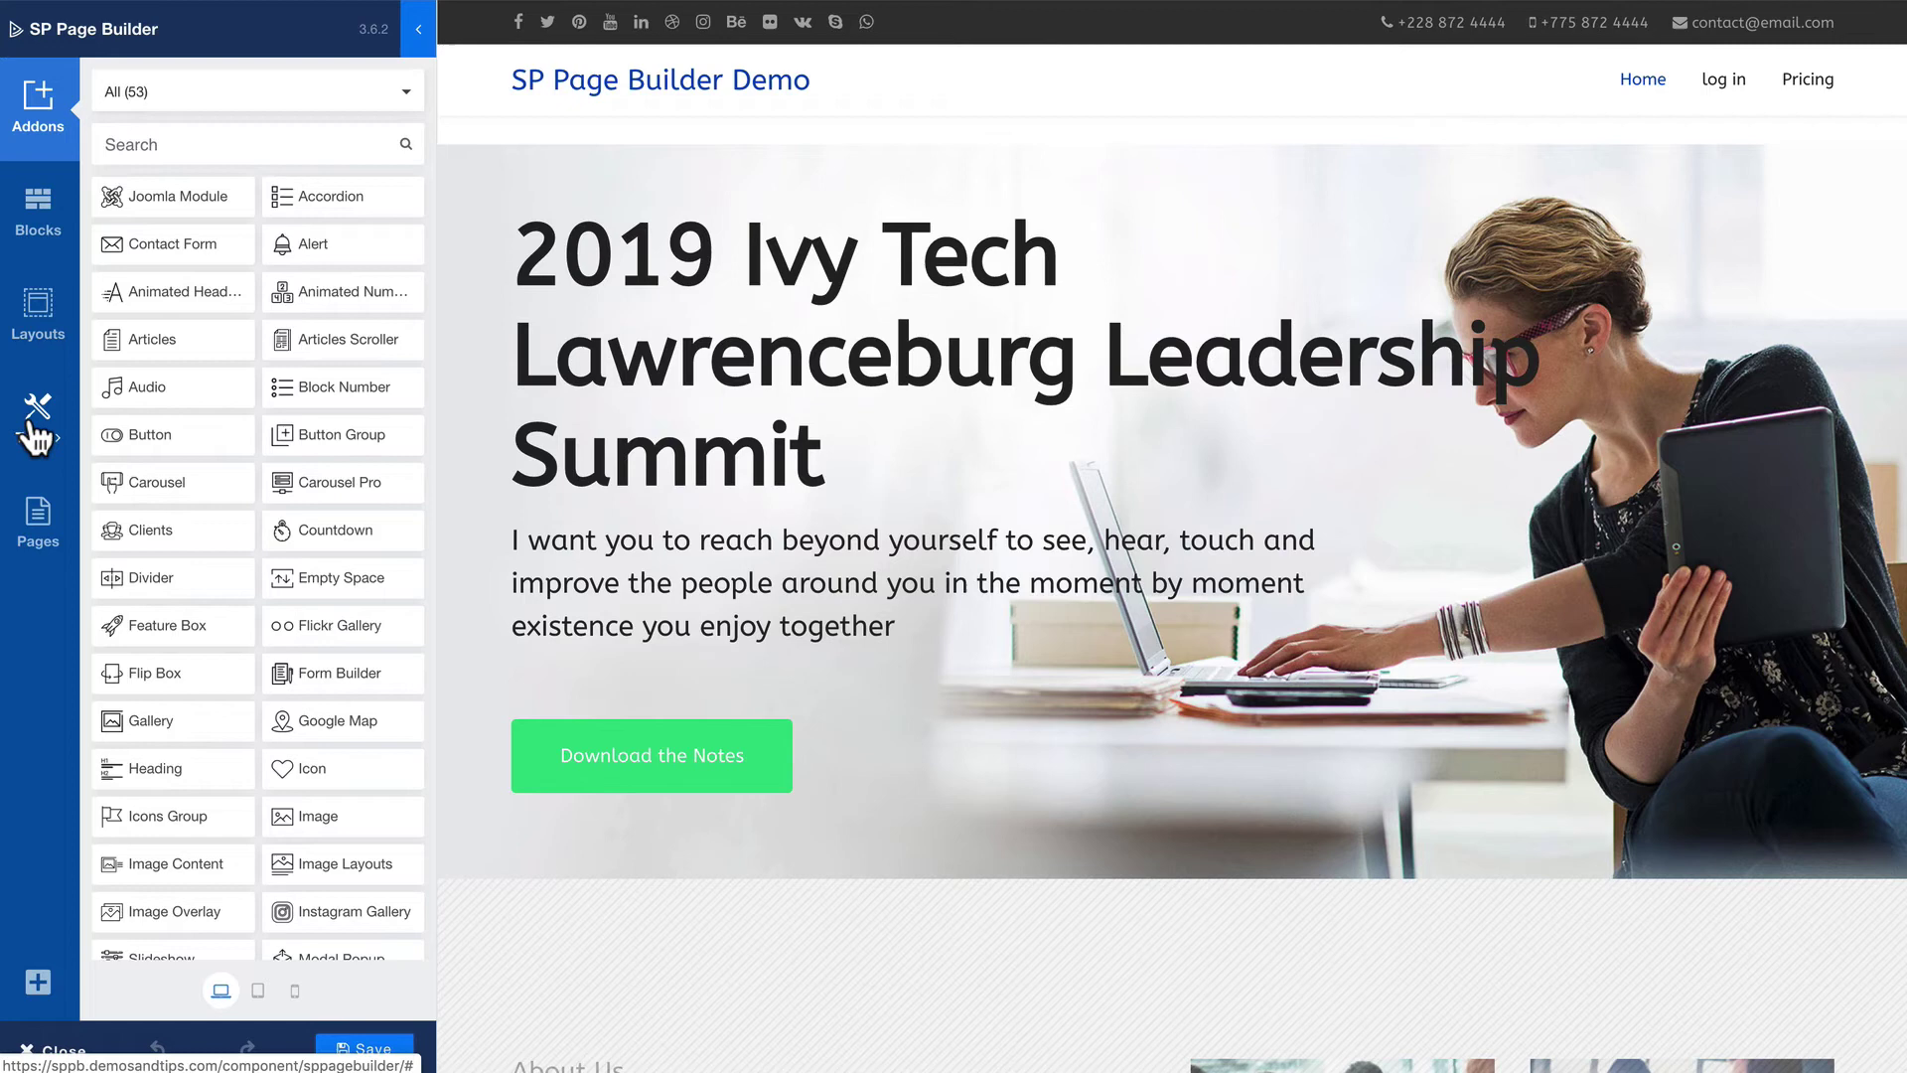
Open the slideshow page from the Pages list and export it as template32574.json.
left_click(32, 527)
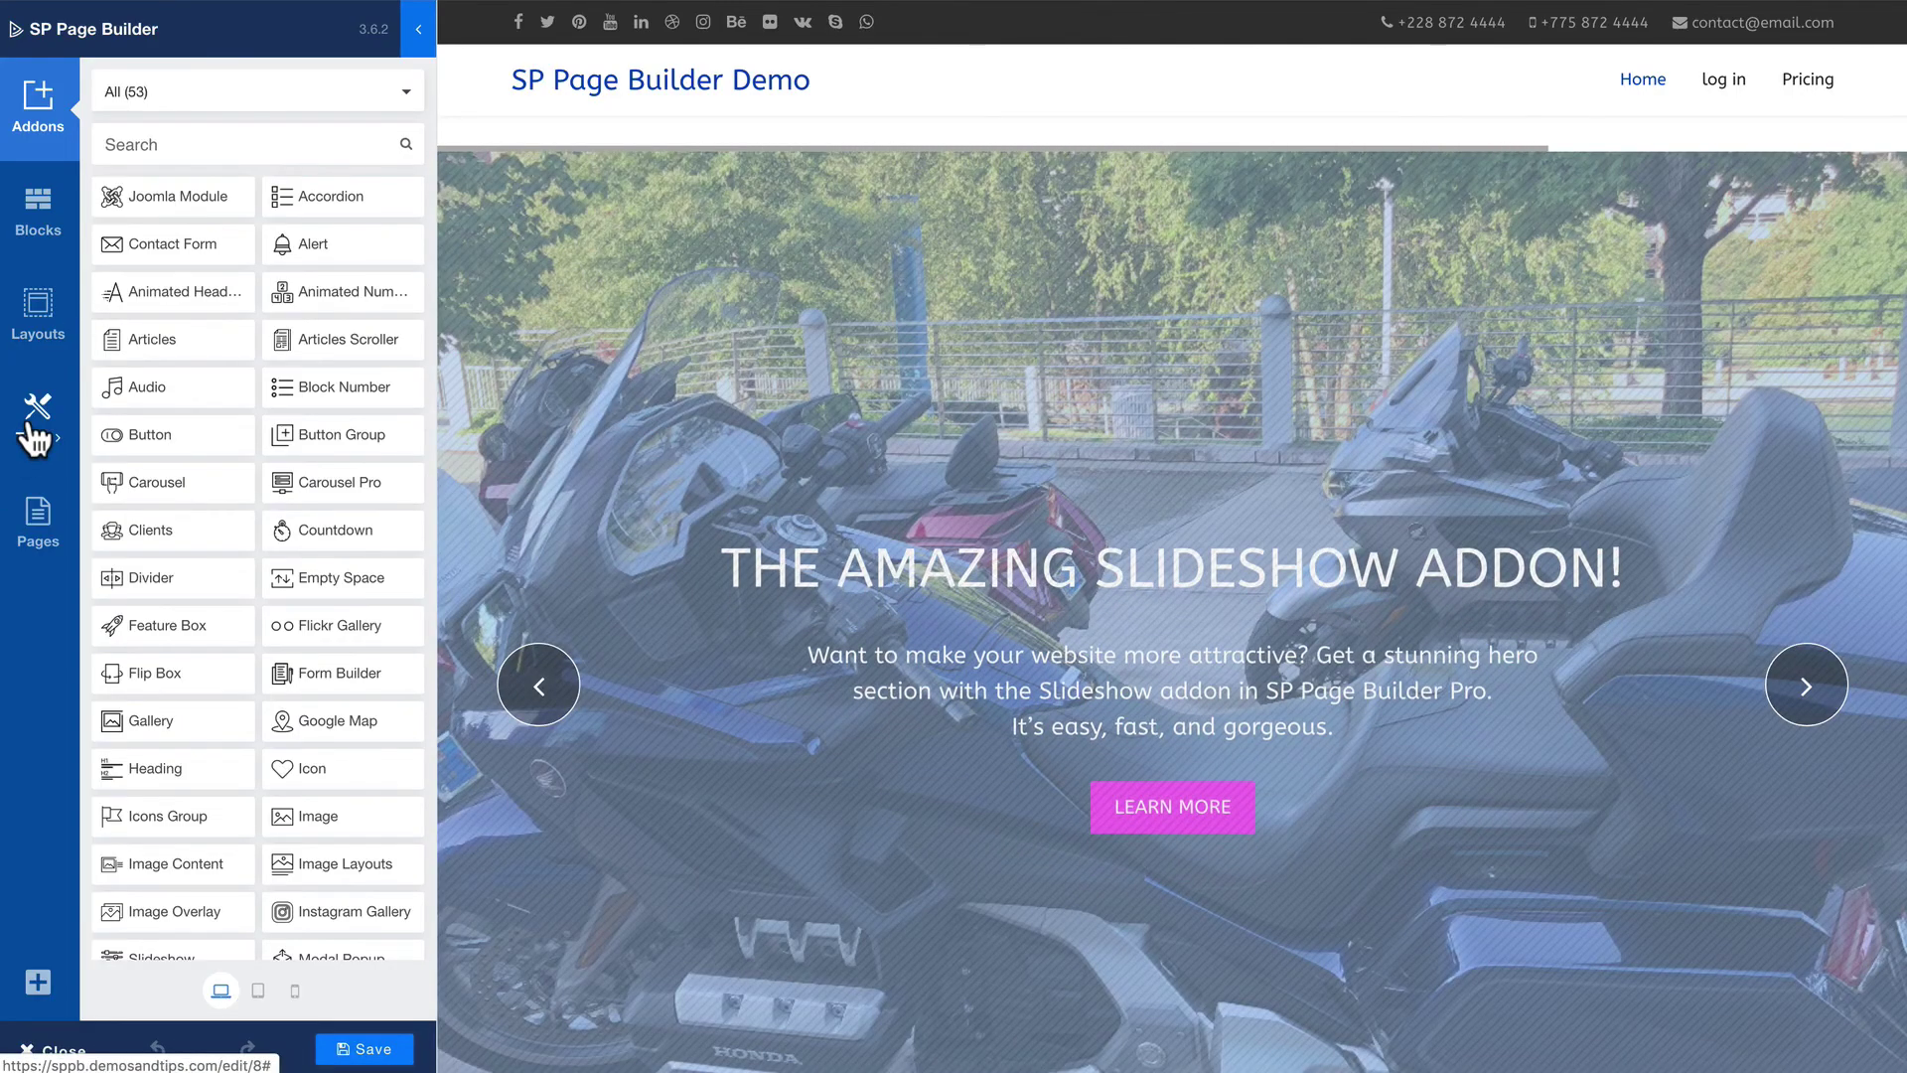
left_click(38, 437)
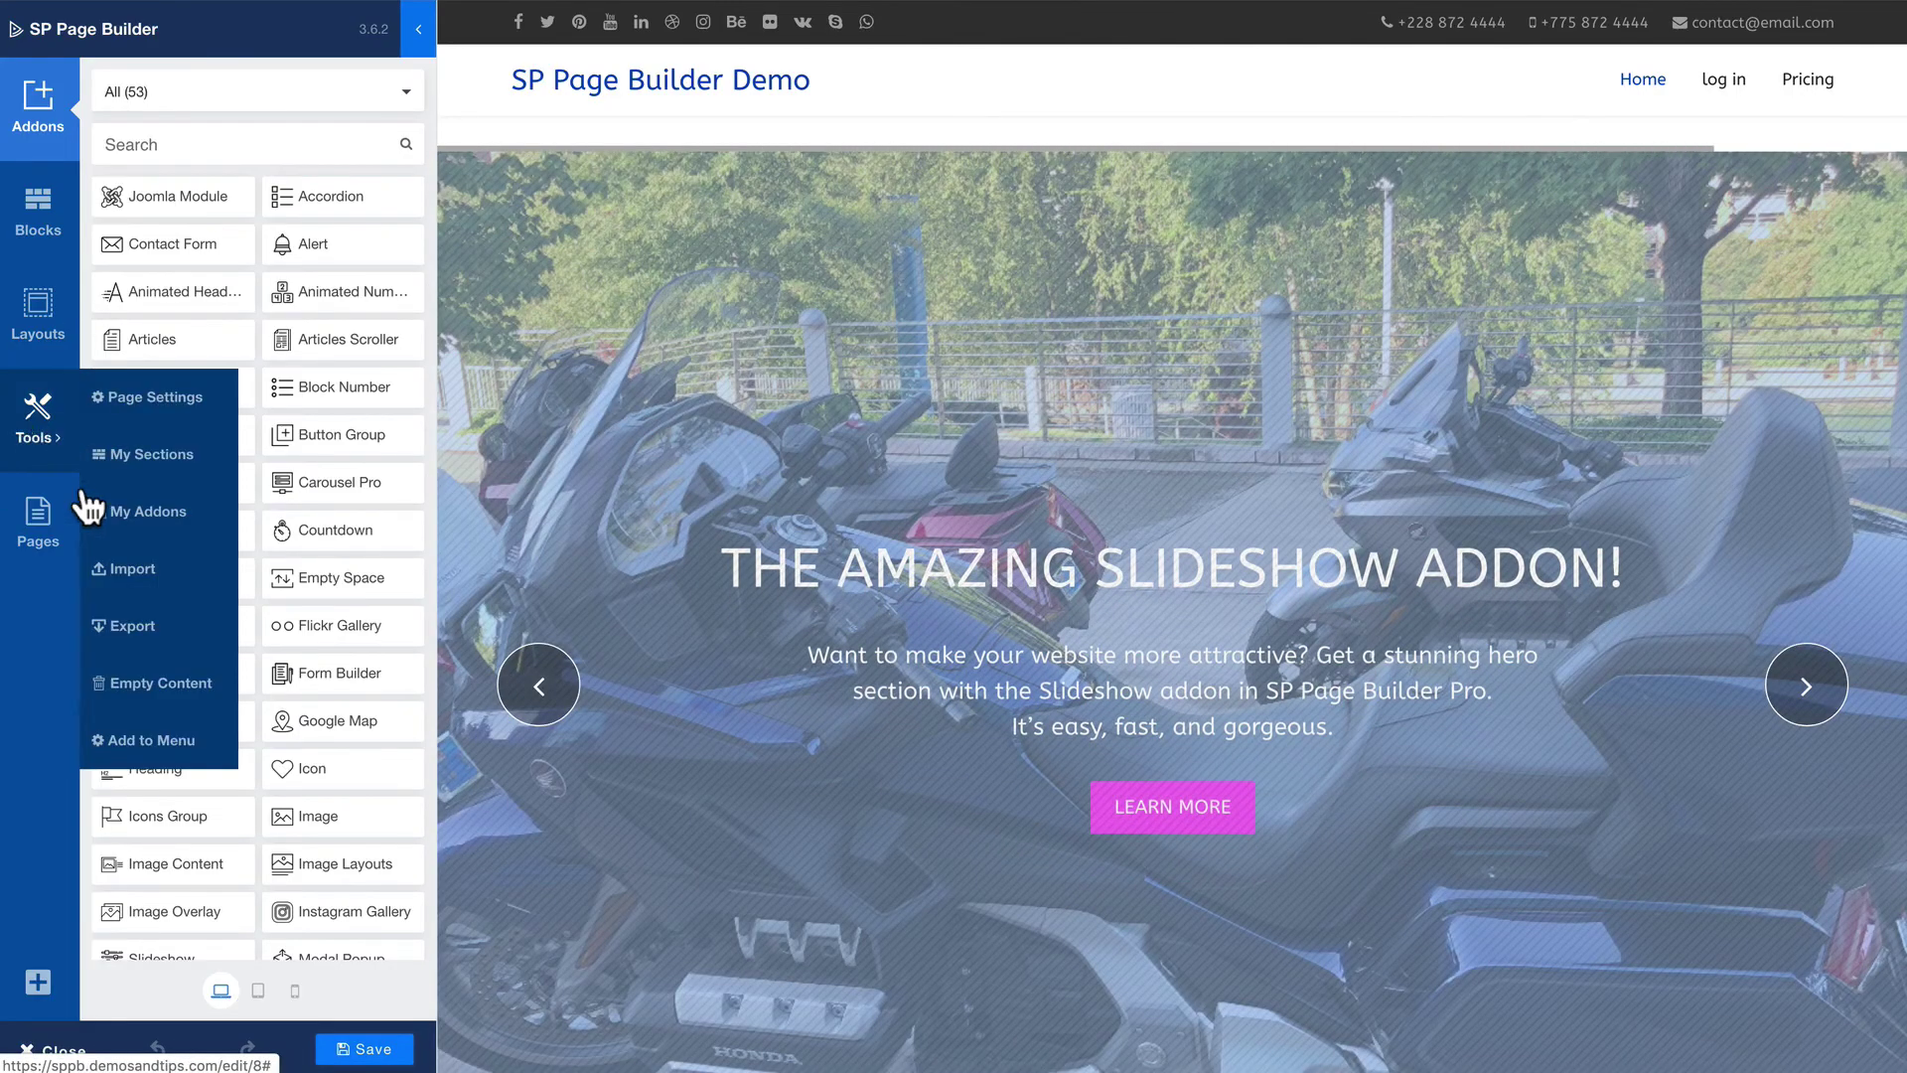
left_click(128, 630)
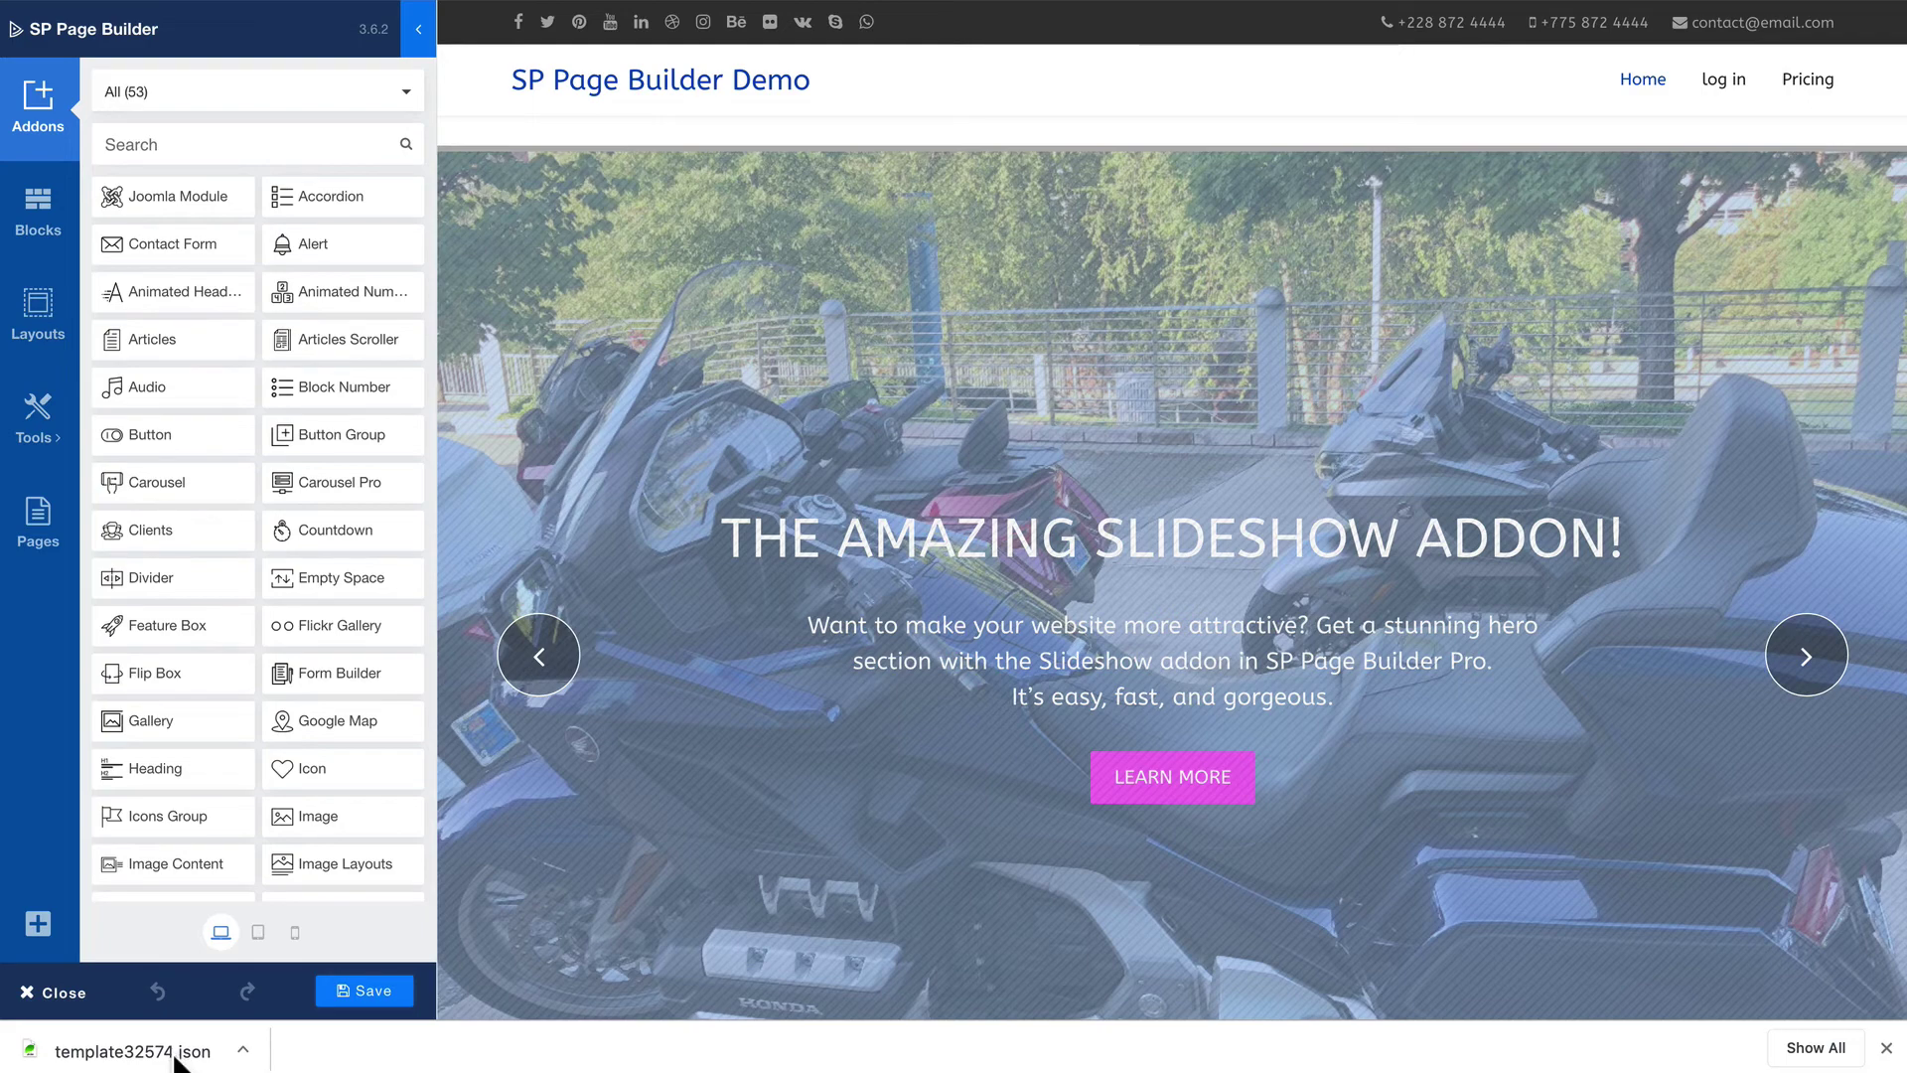
Switch the editor back to 'demo import page' through the Pages list.
left_click(50, 417)
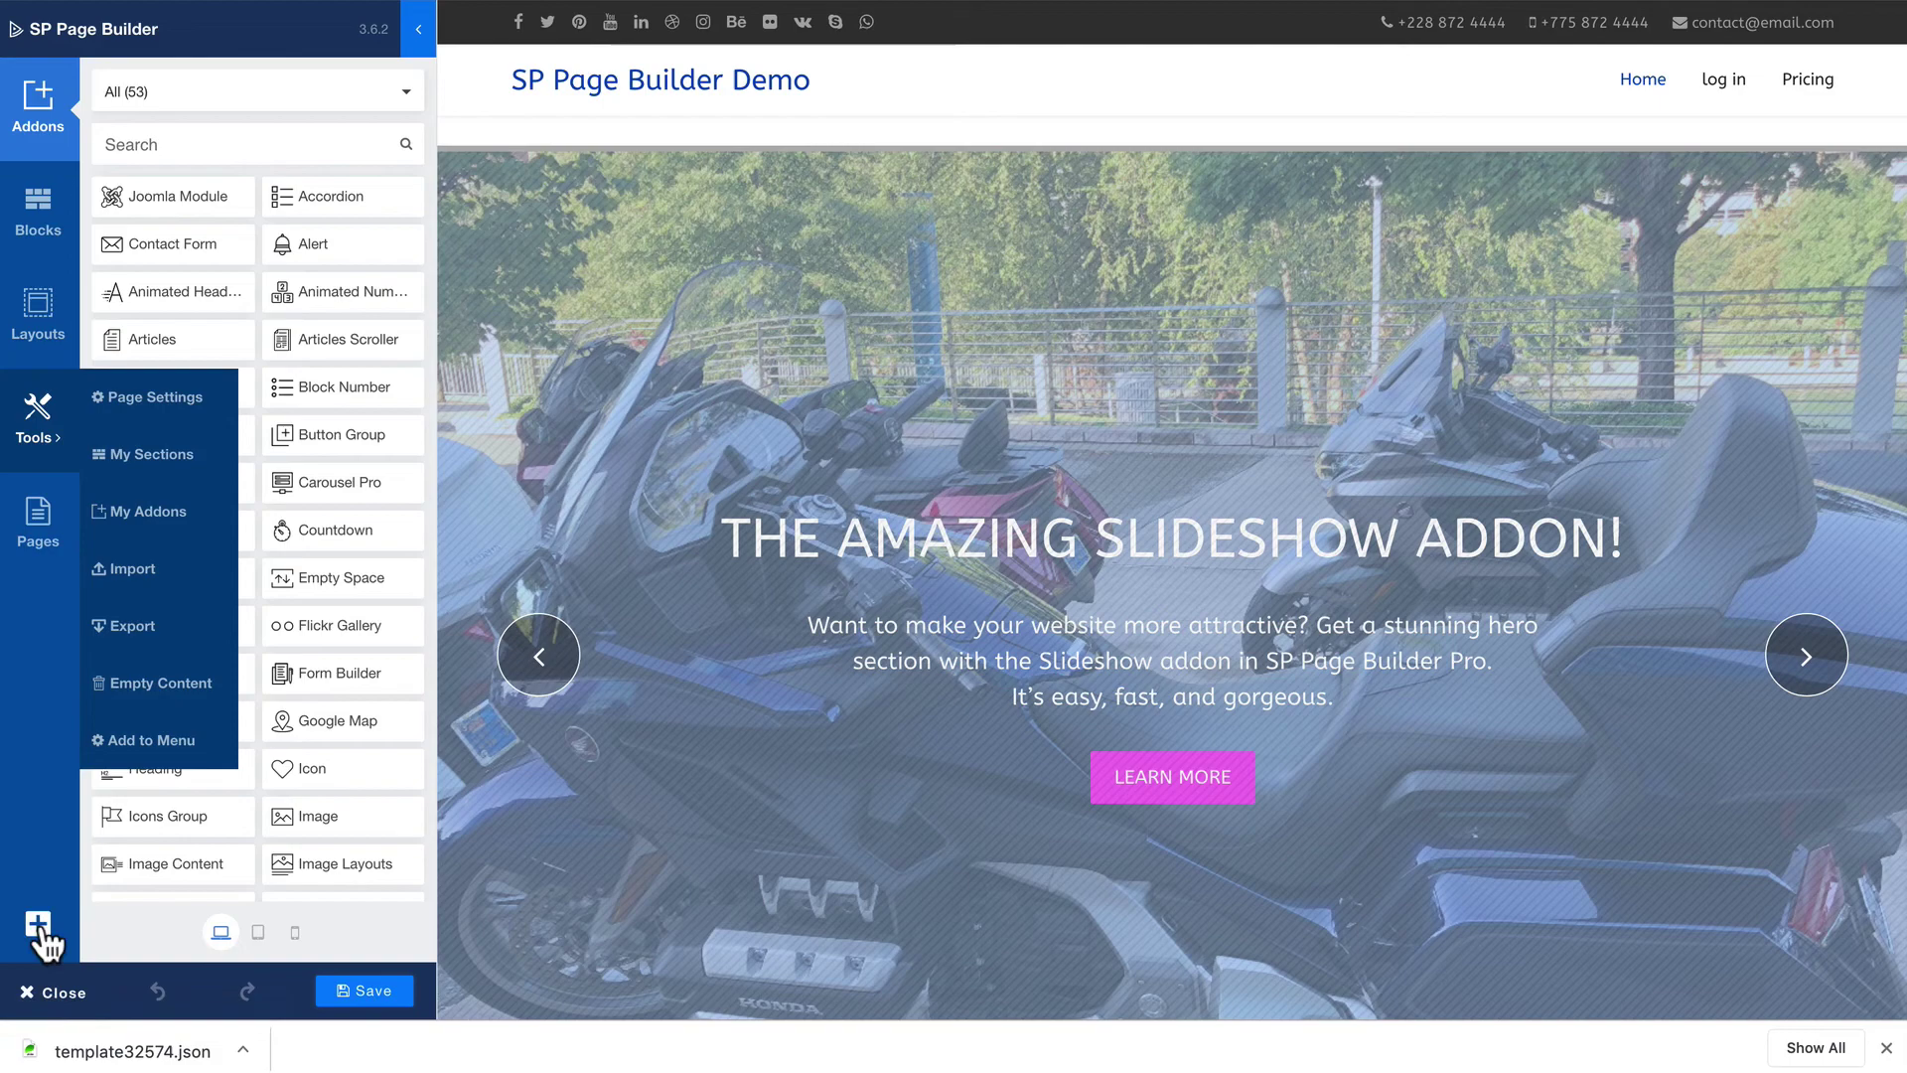
left_click(38, 519)
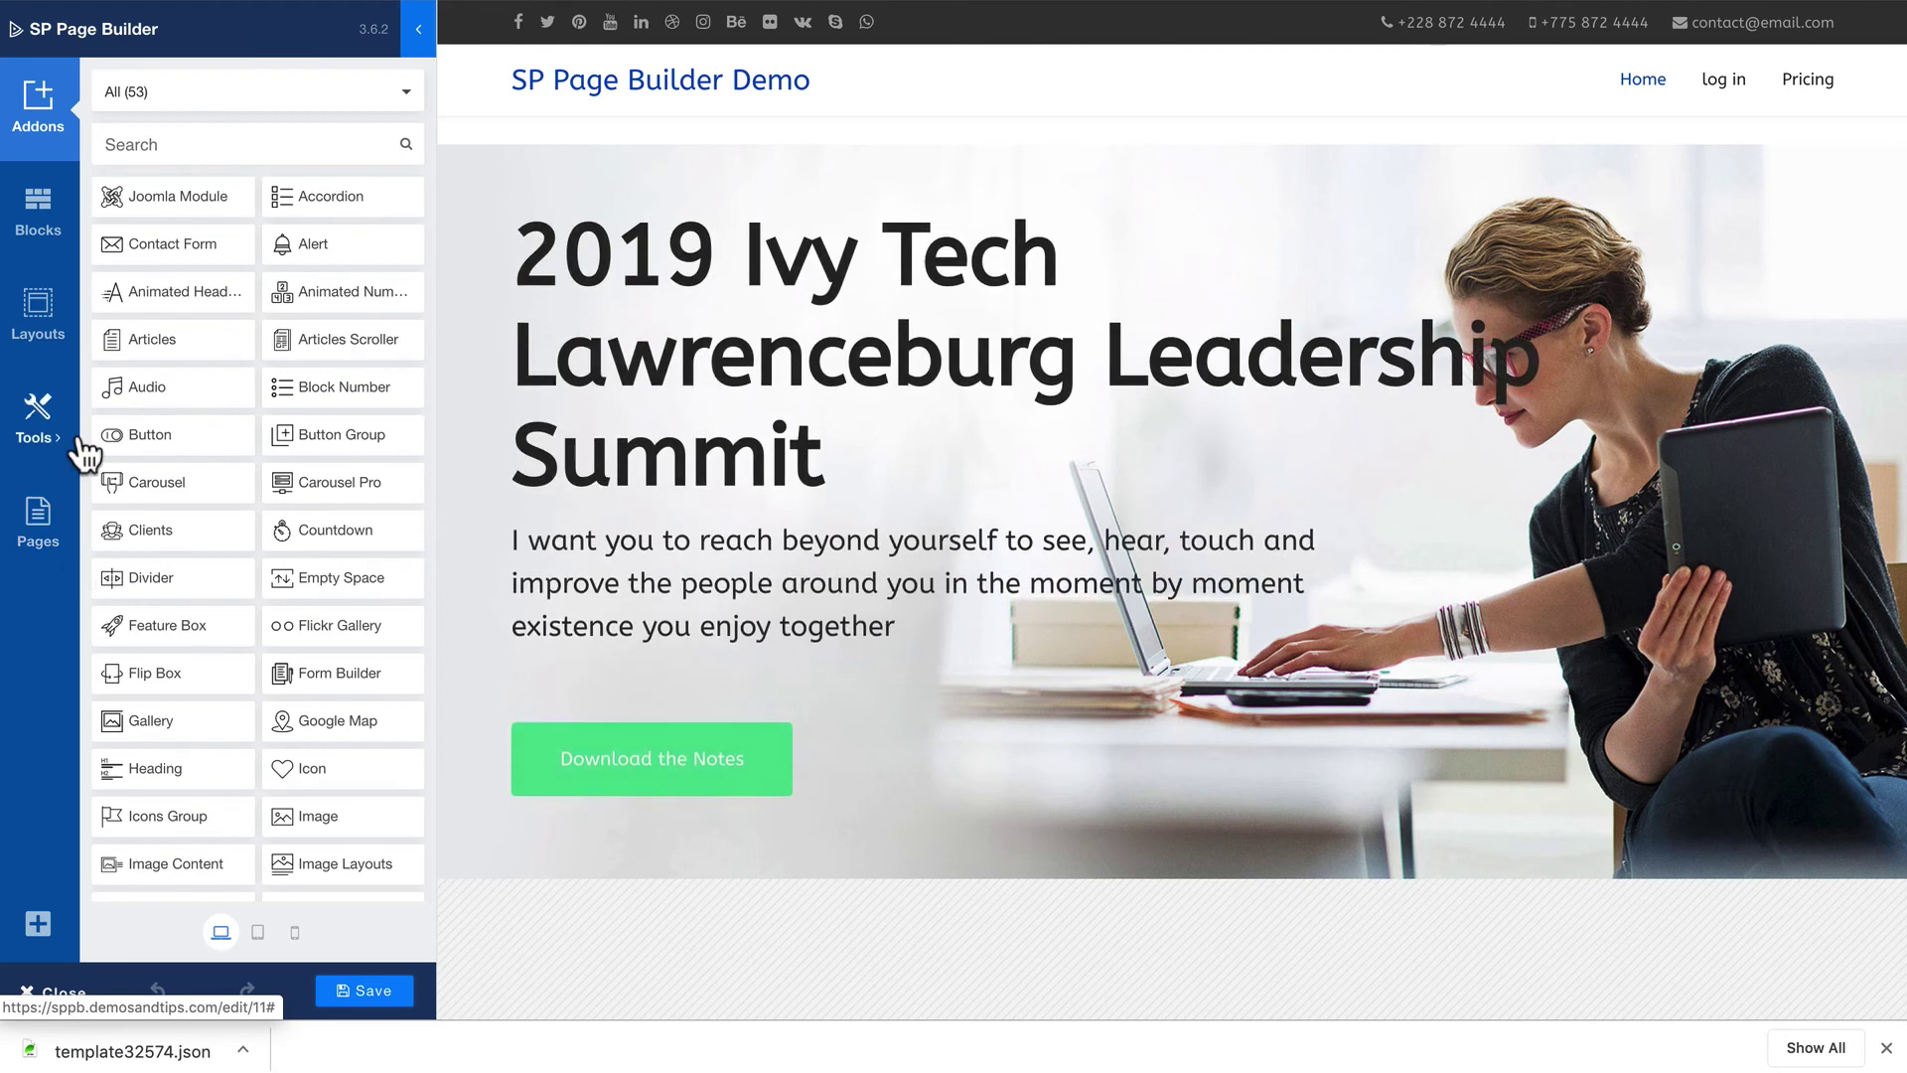
Add the summit page to the Main Menu titled 'demo', then save and close to the live site.
left_click(38, 437)
left_click(129, 743)
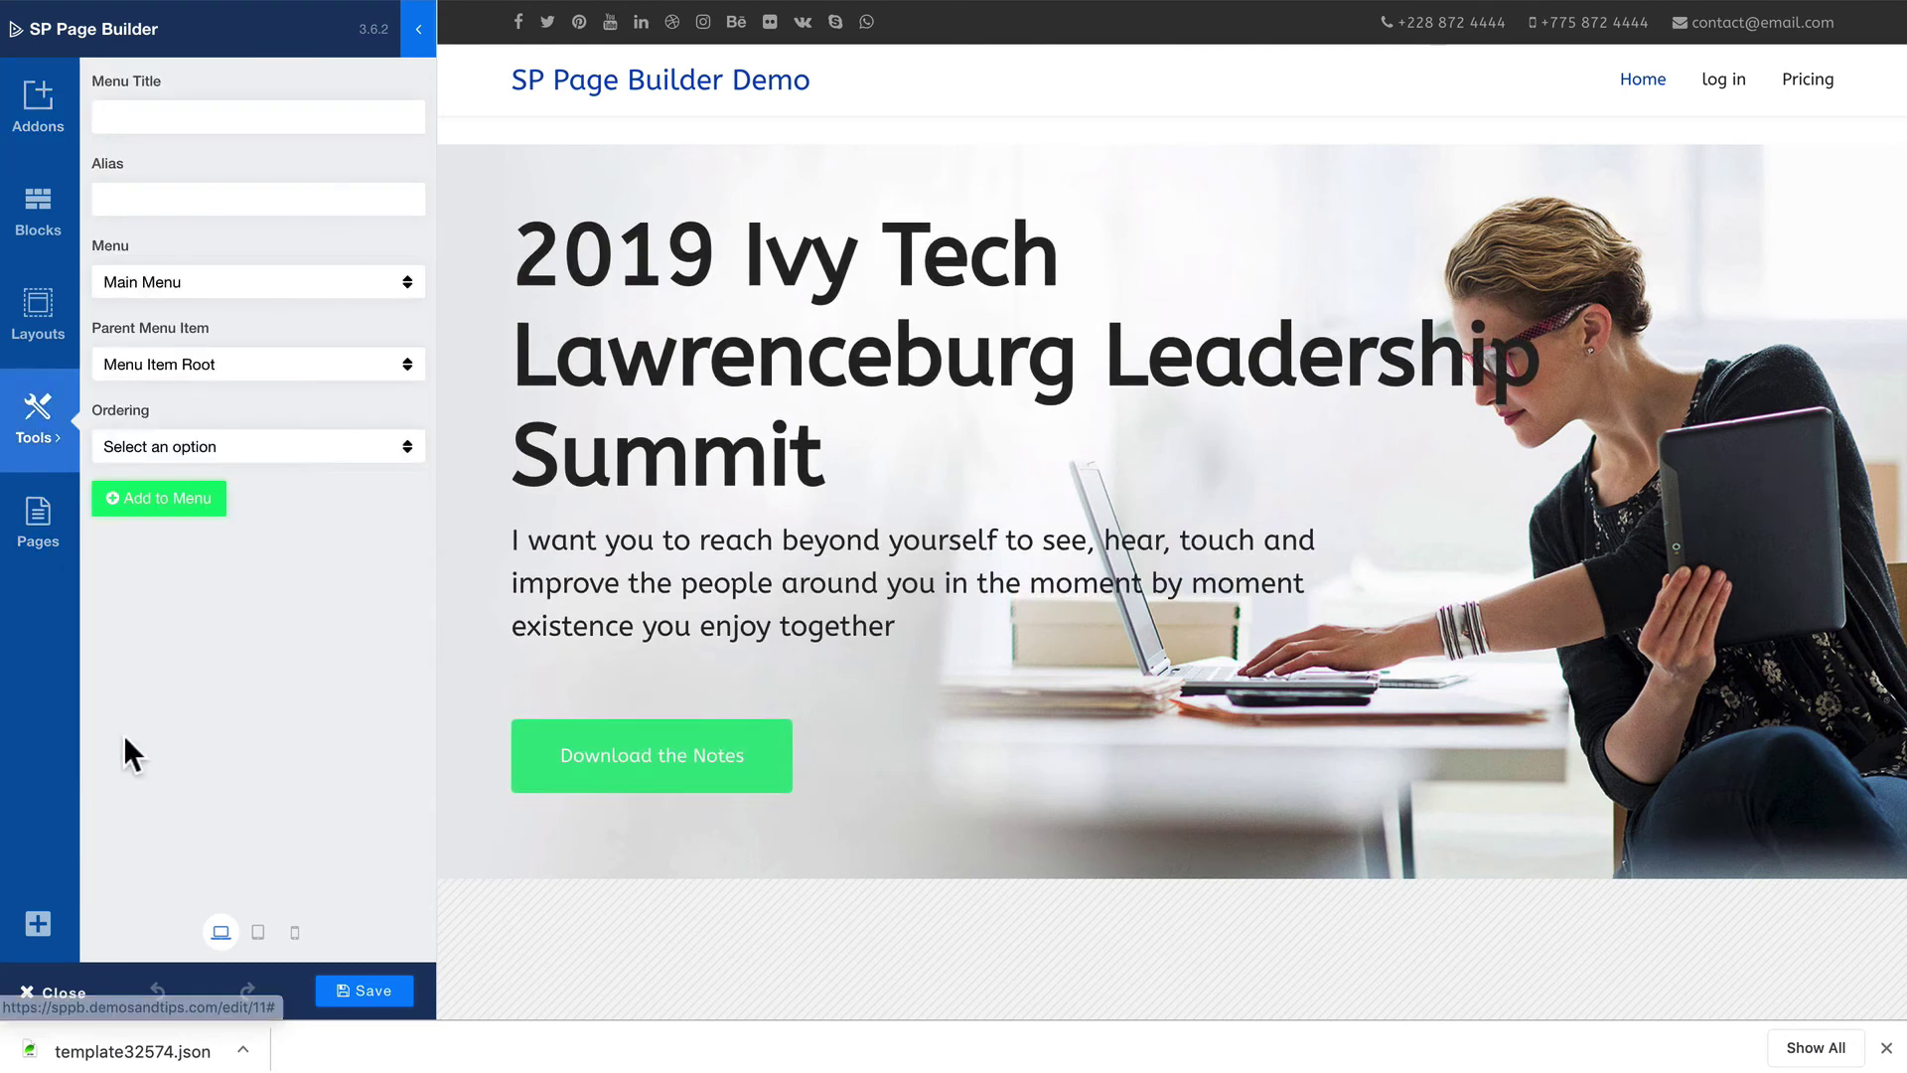
left_click(134, 114)
type("d")
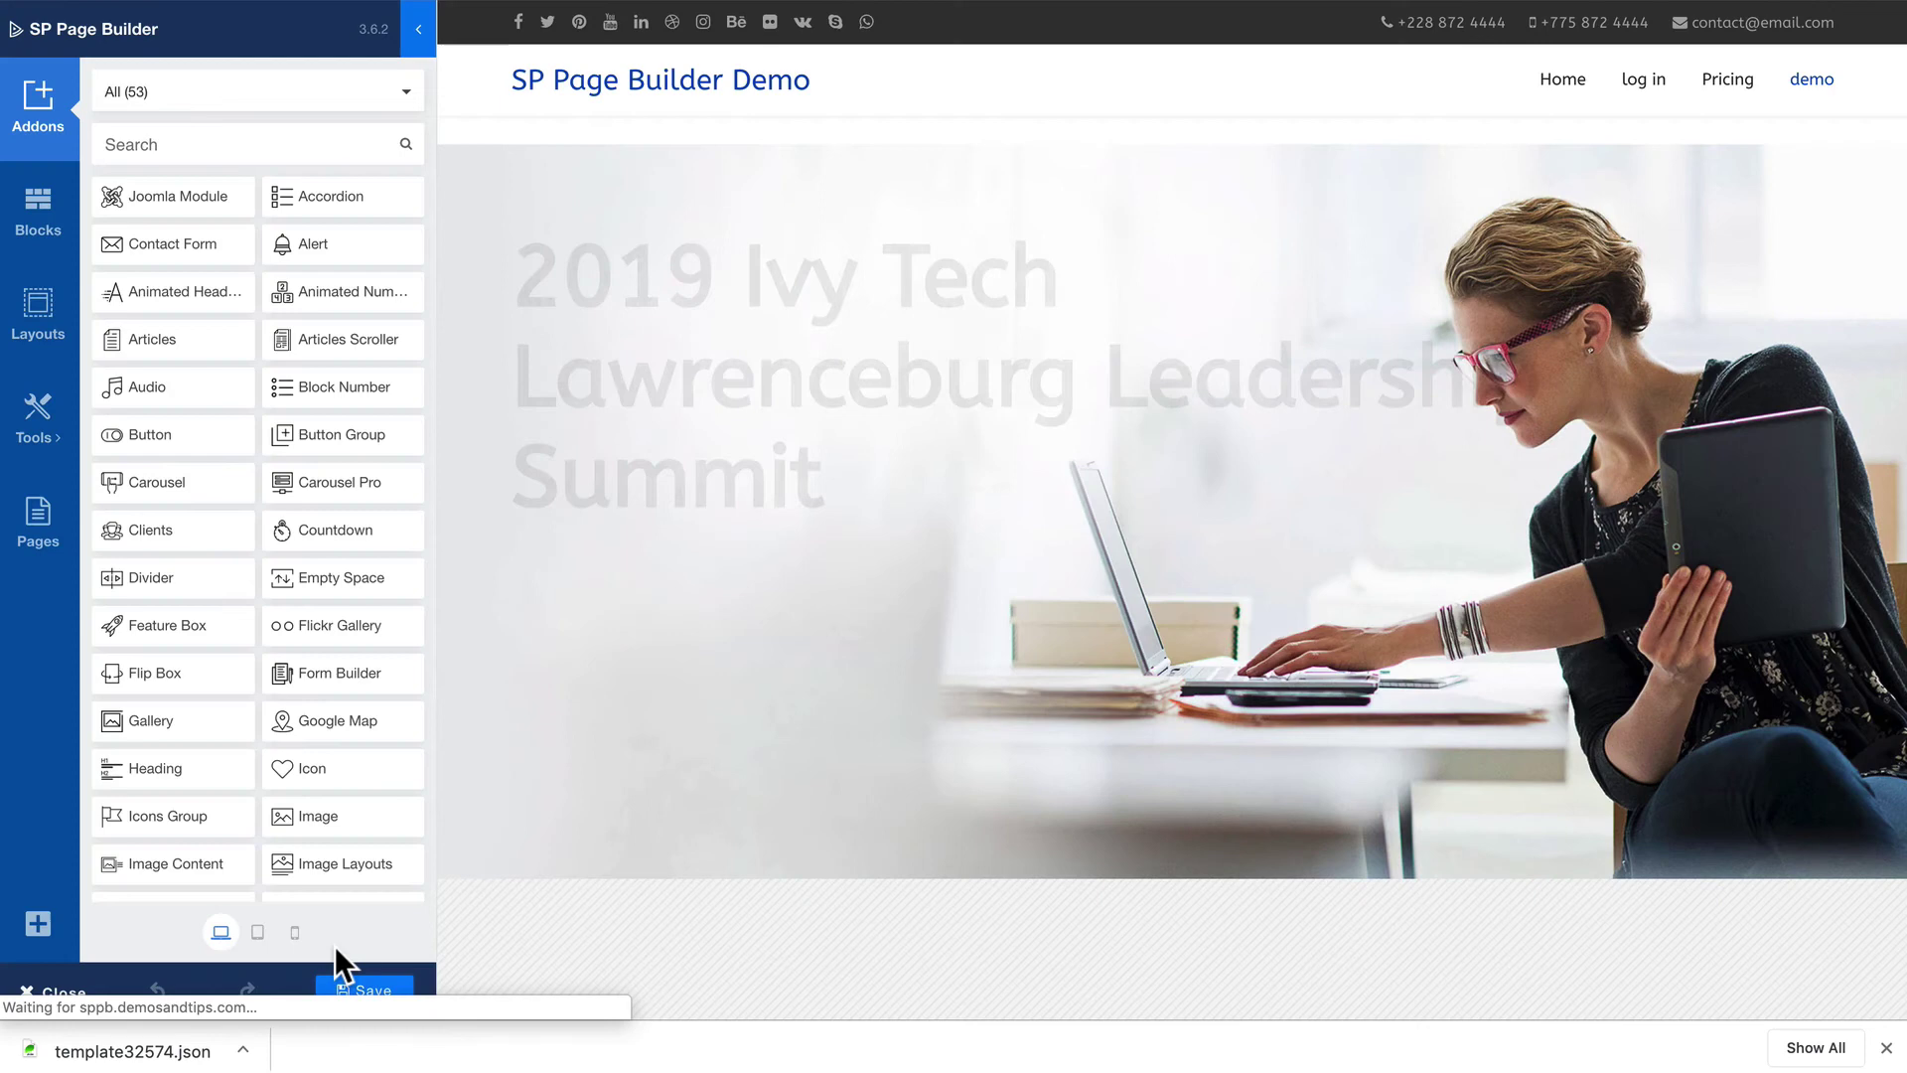
left_click(365, 992)
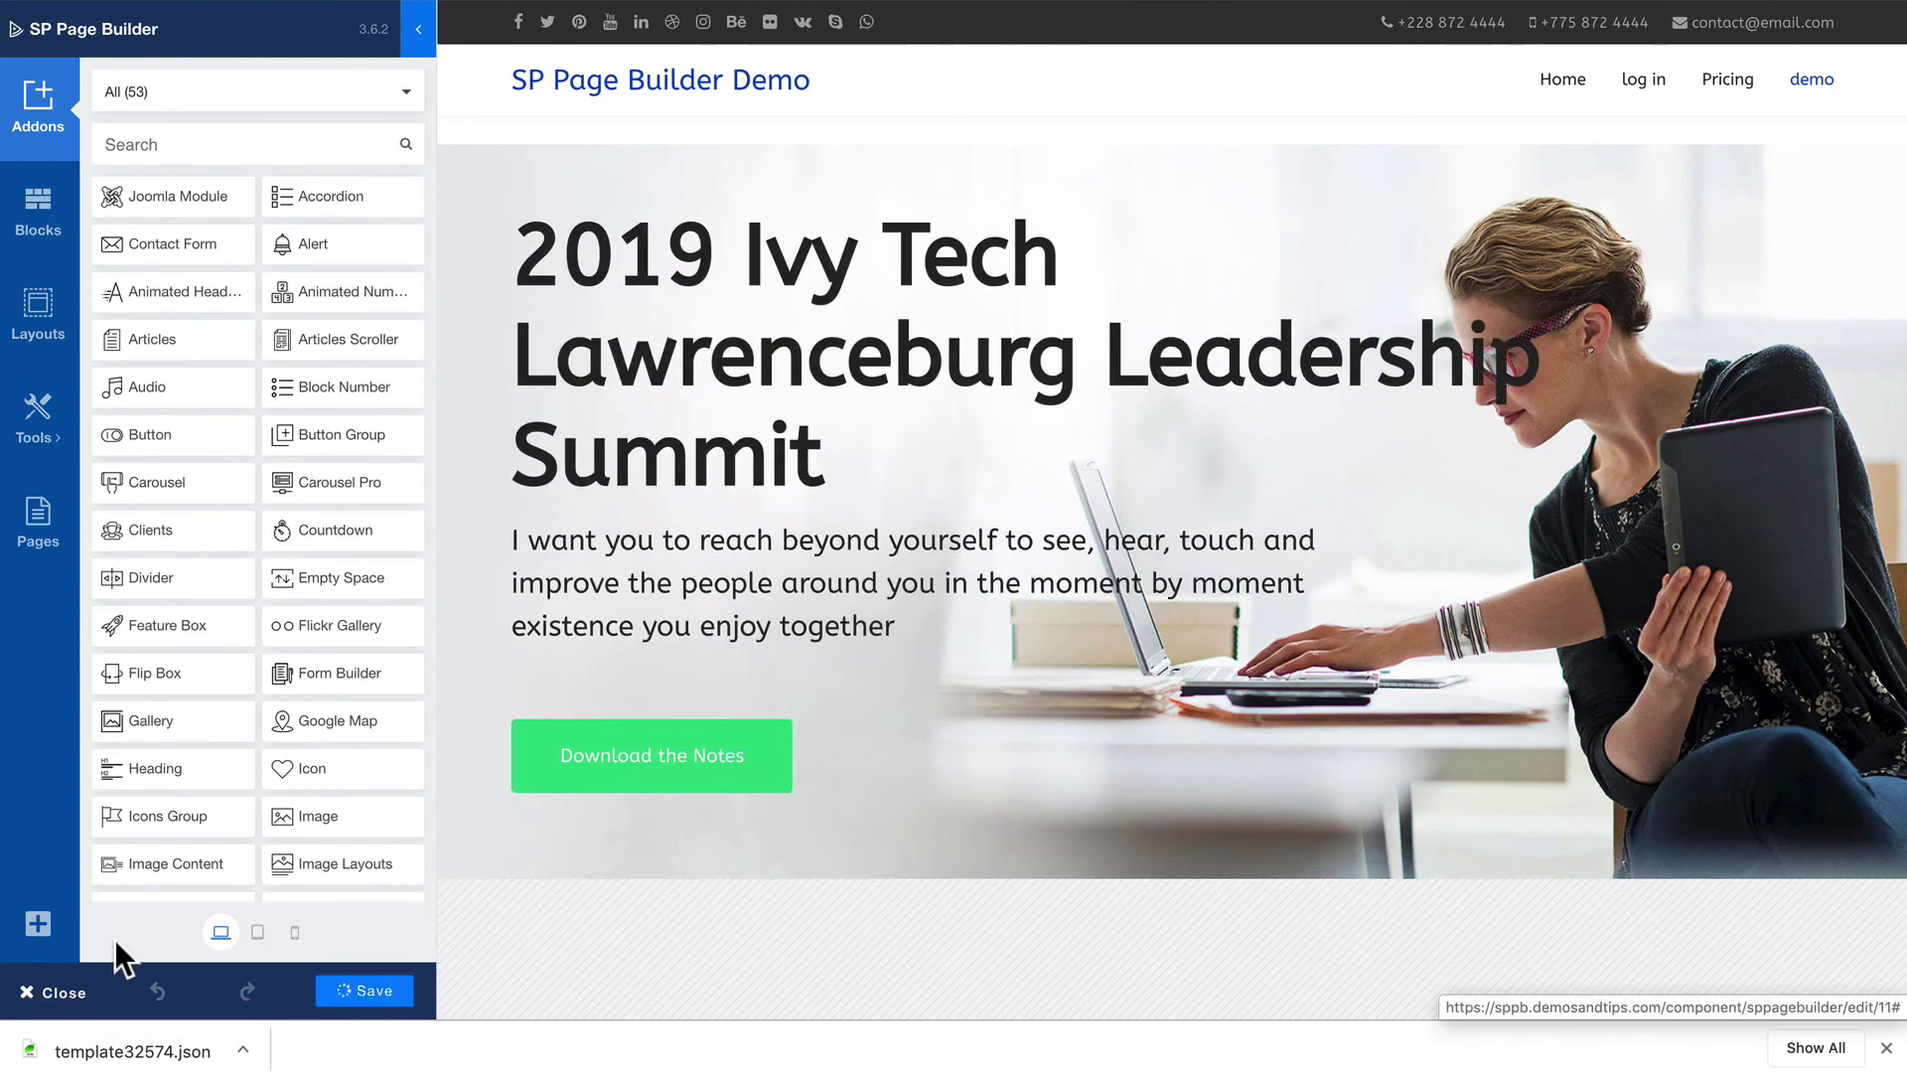
left_click(57, 995)
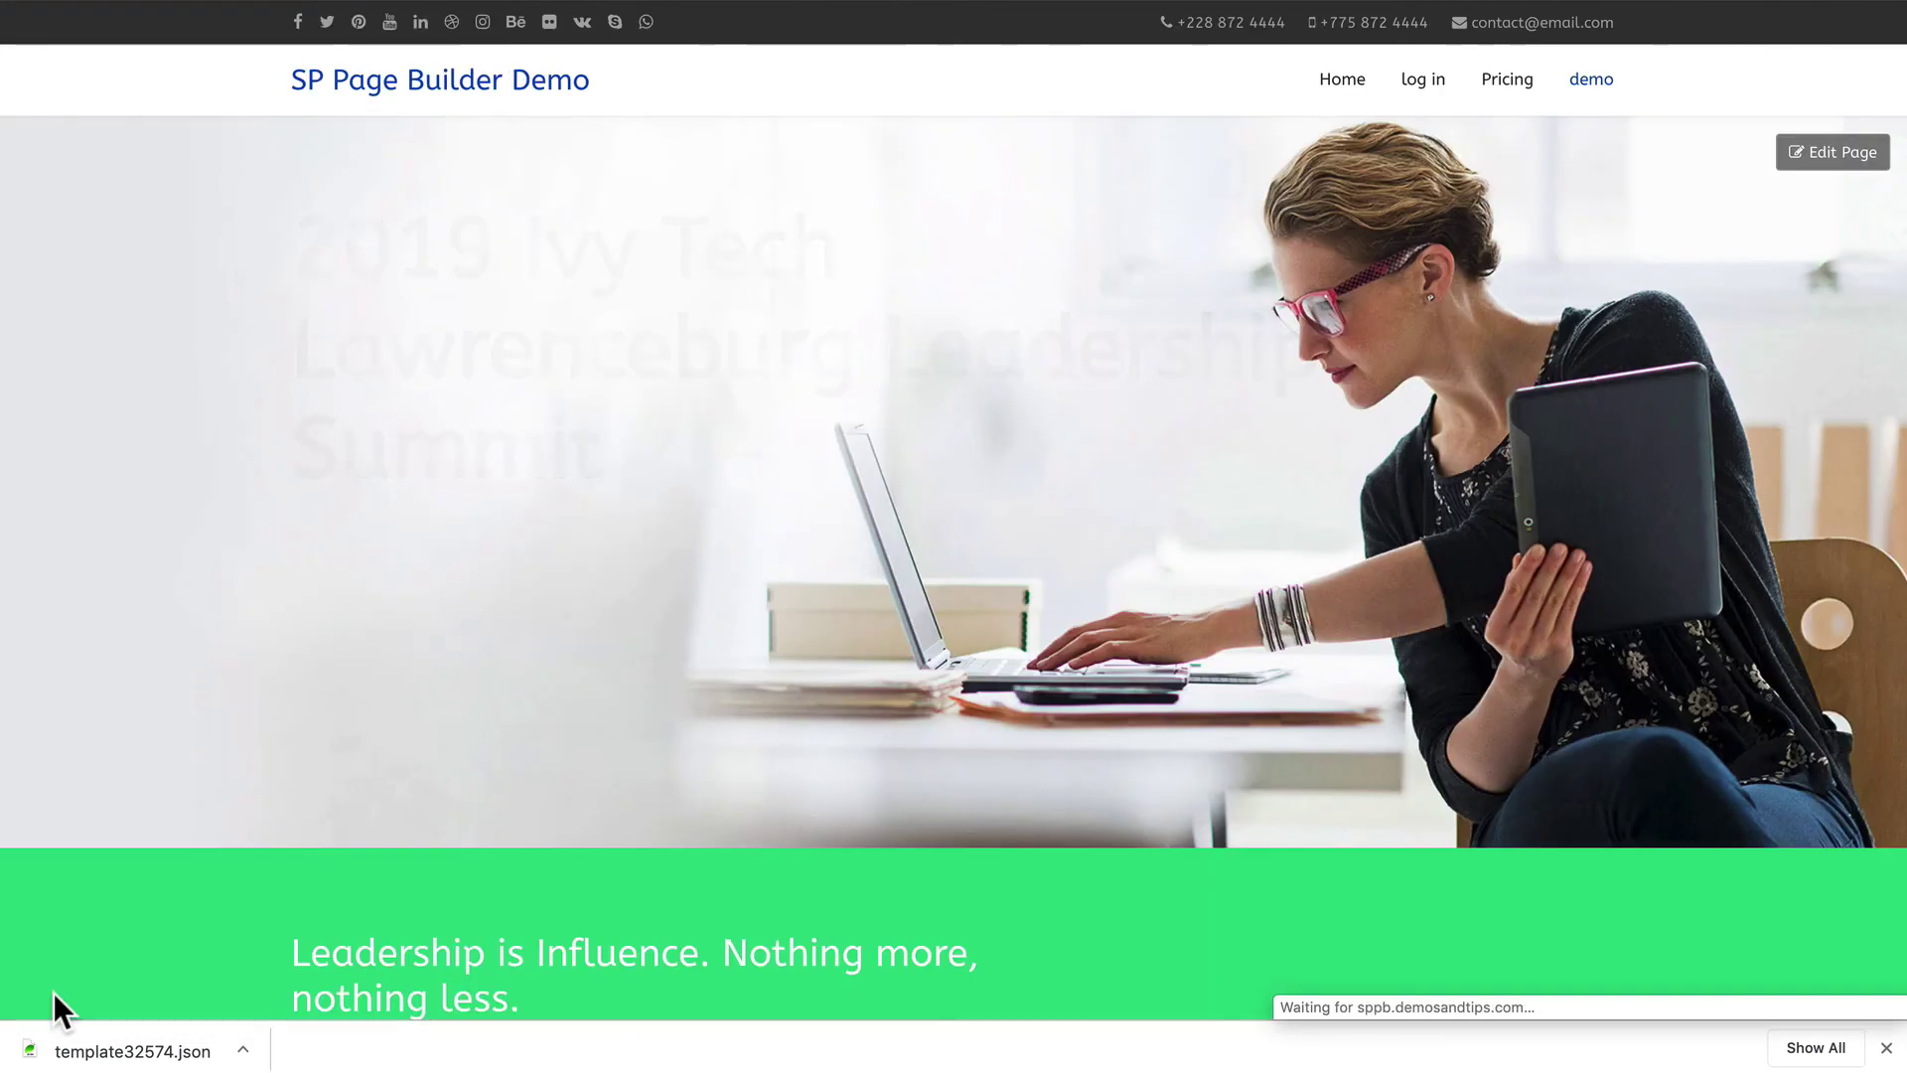
Open the 'demo' menu item on the live site, dismiss the download bar, and choose Edit Page.
left_click(1587, 80)
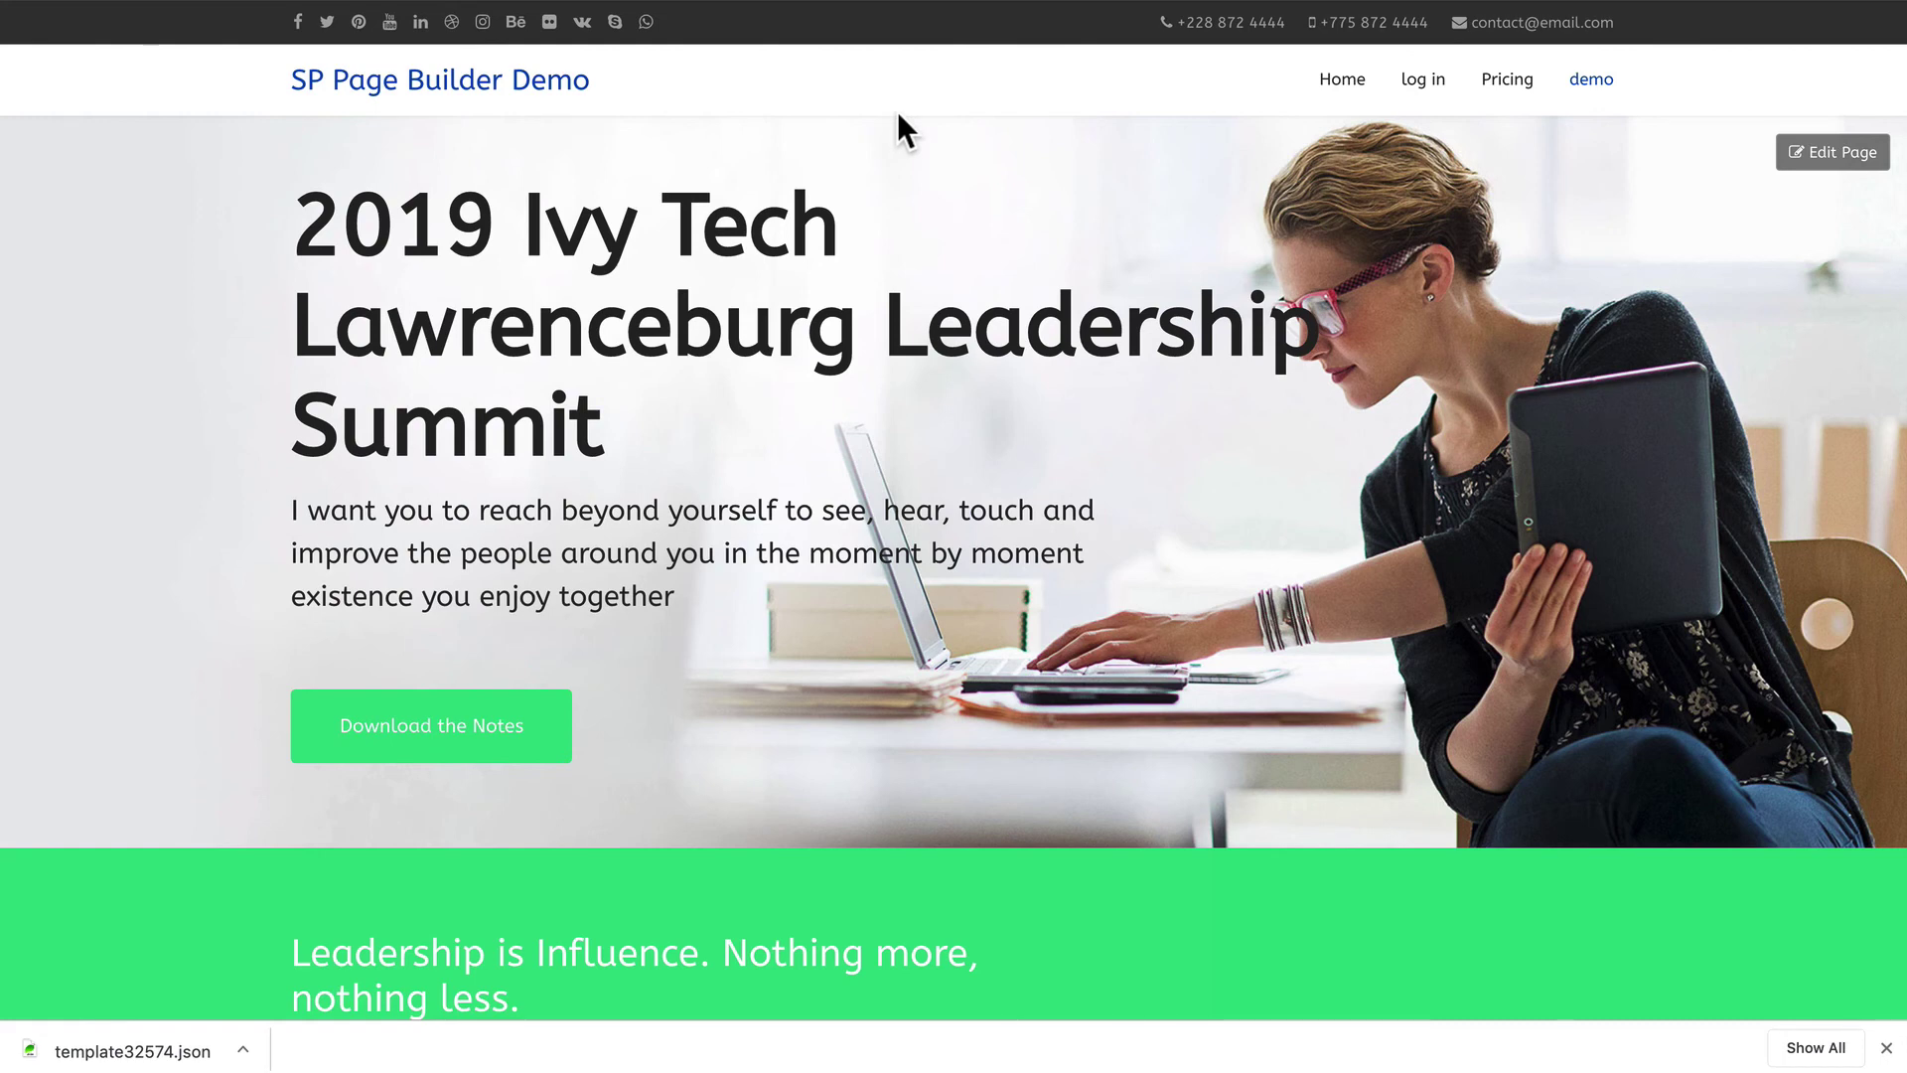
left_click(1885, 1047)
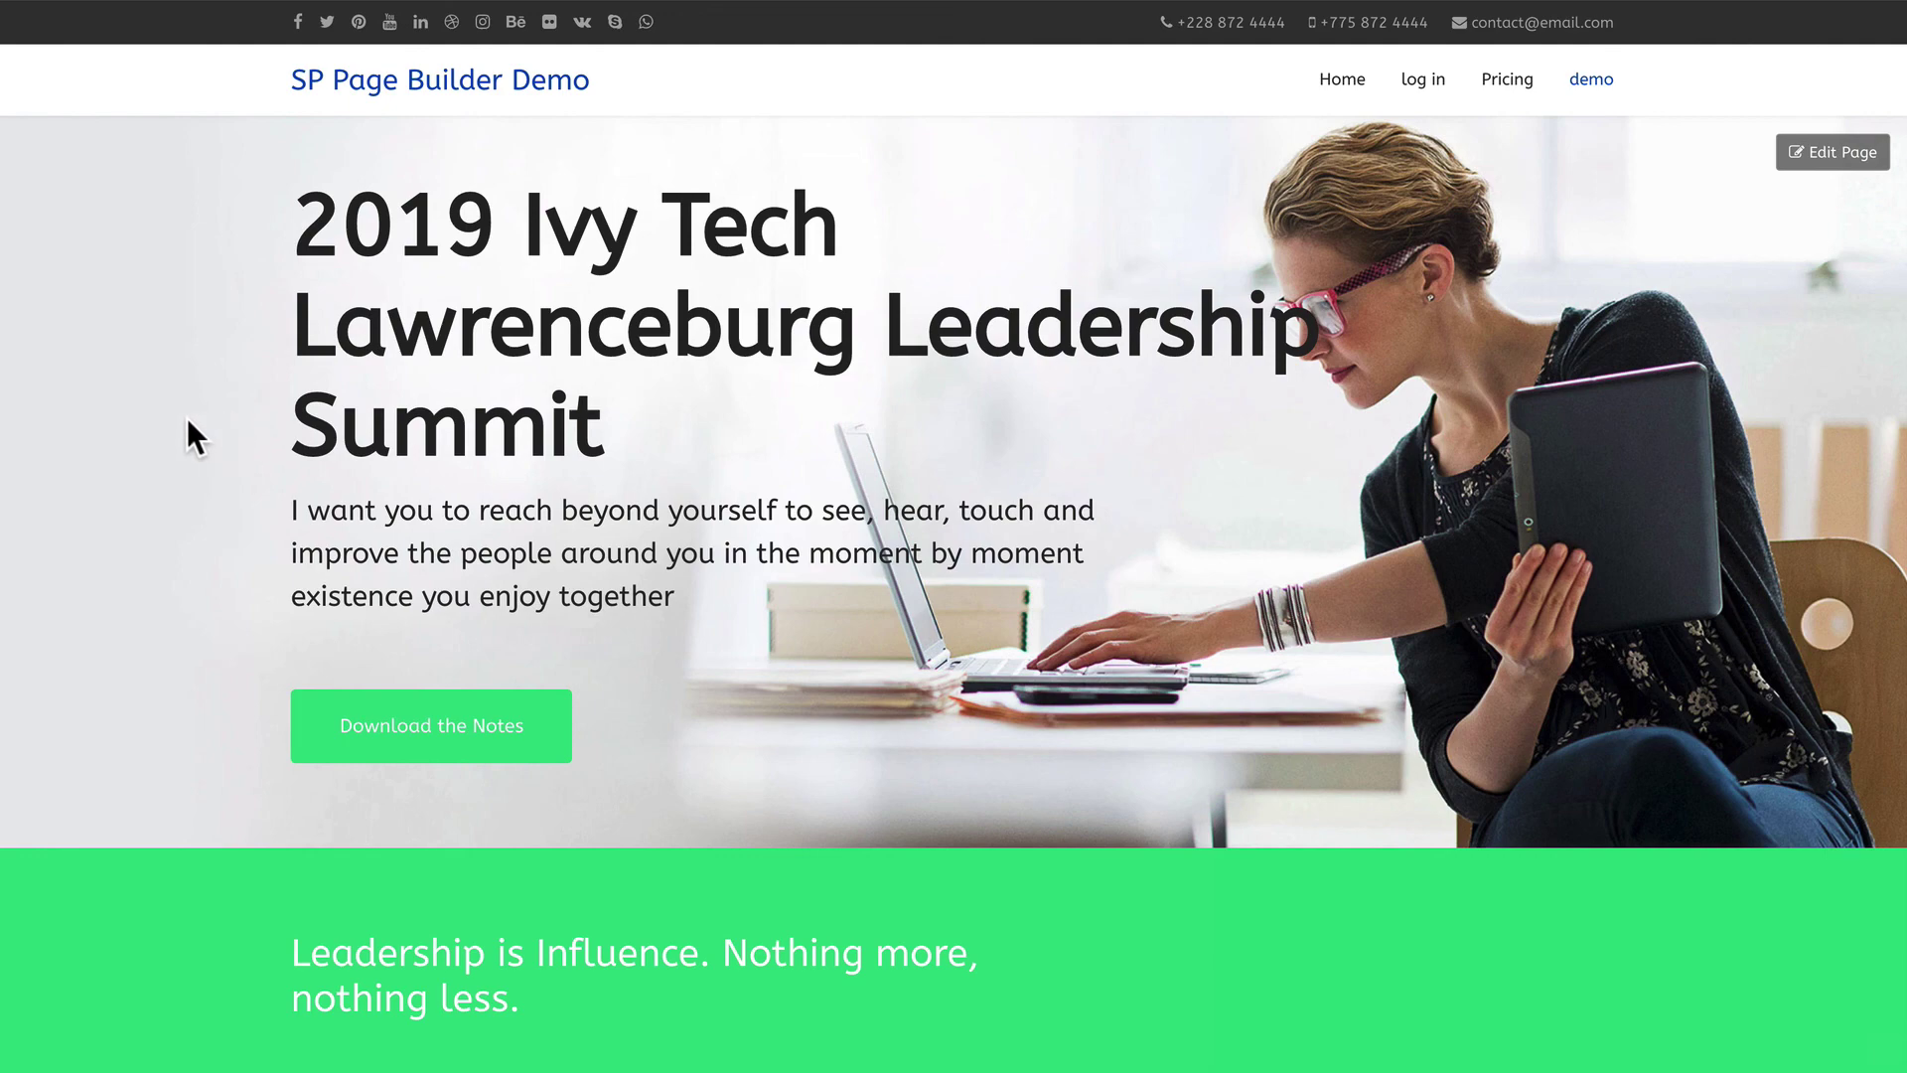
left_click(1831, 154)
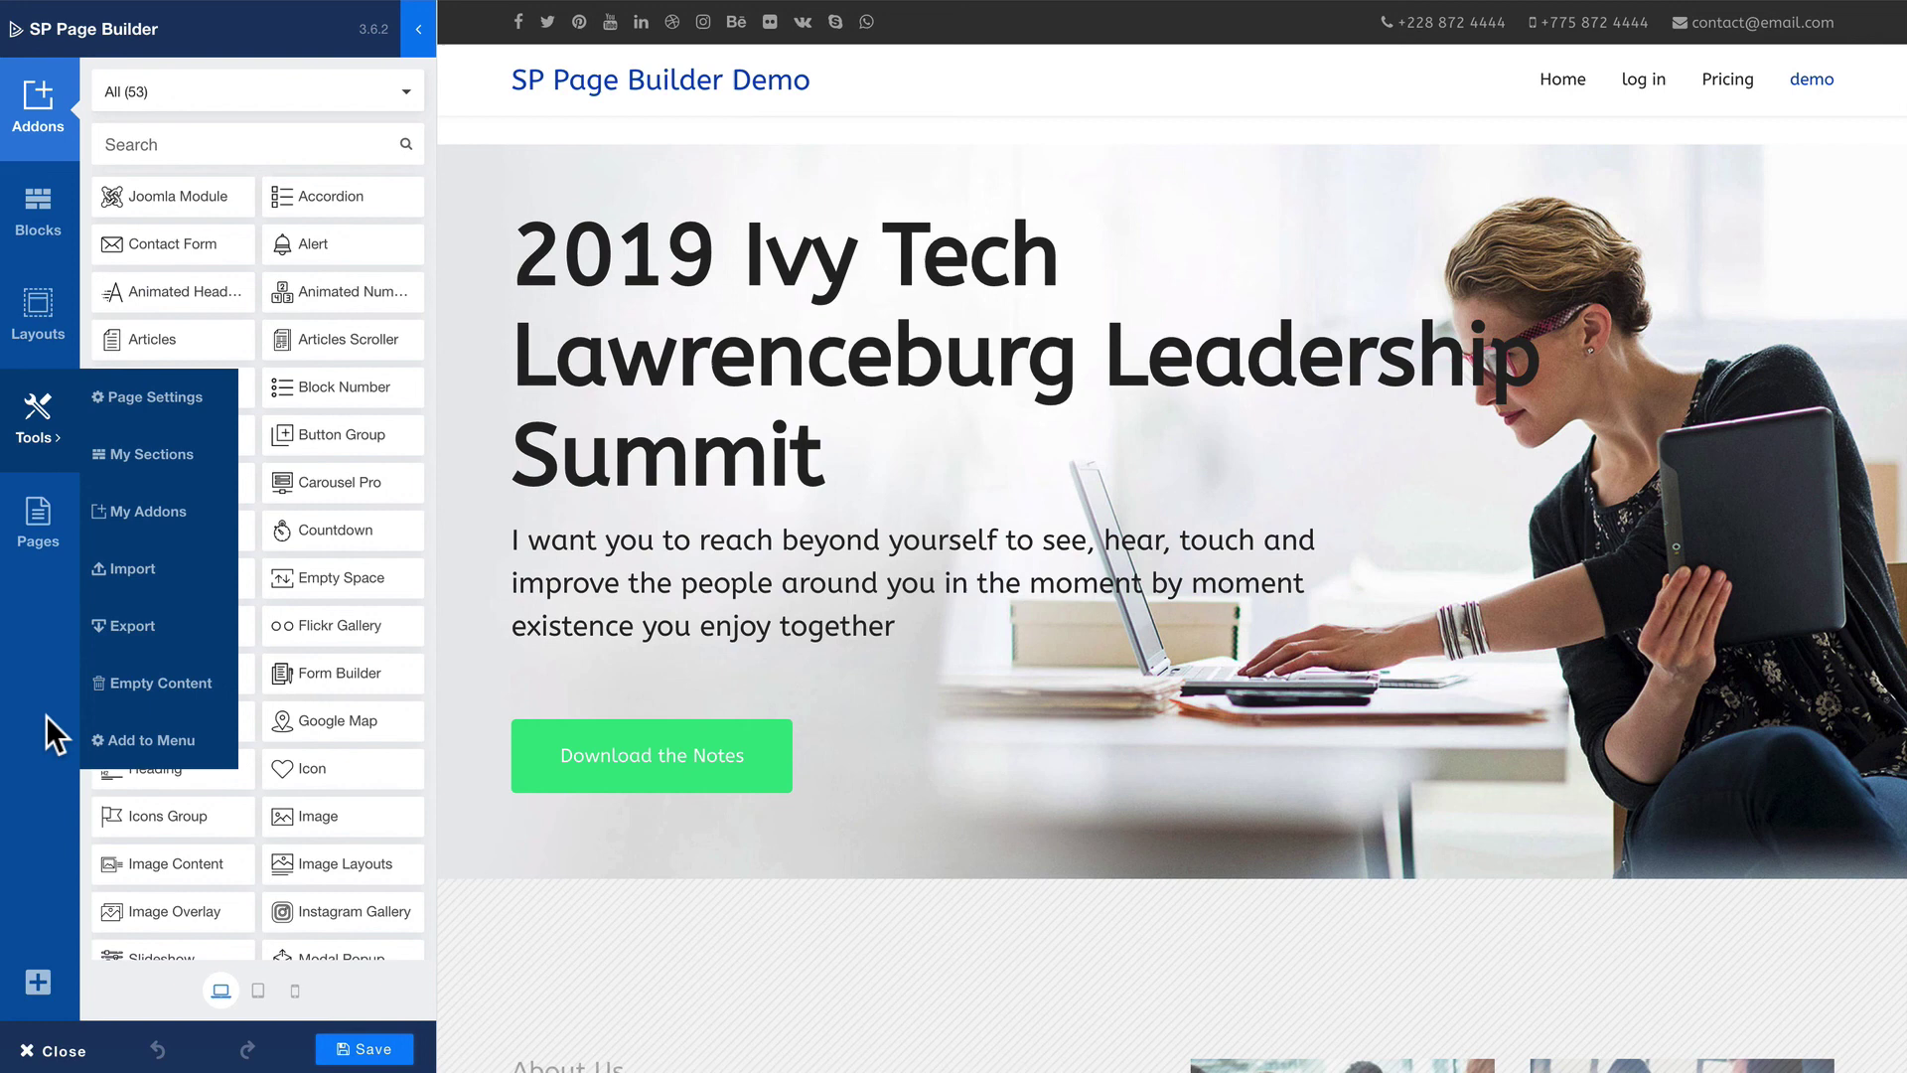
Show the Pages panel listing Home, Hosting, blank page and demo import page.
left_click(39, 513)
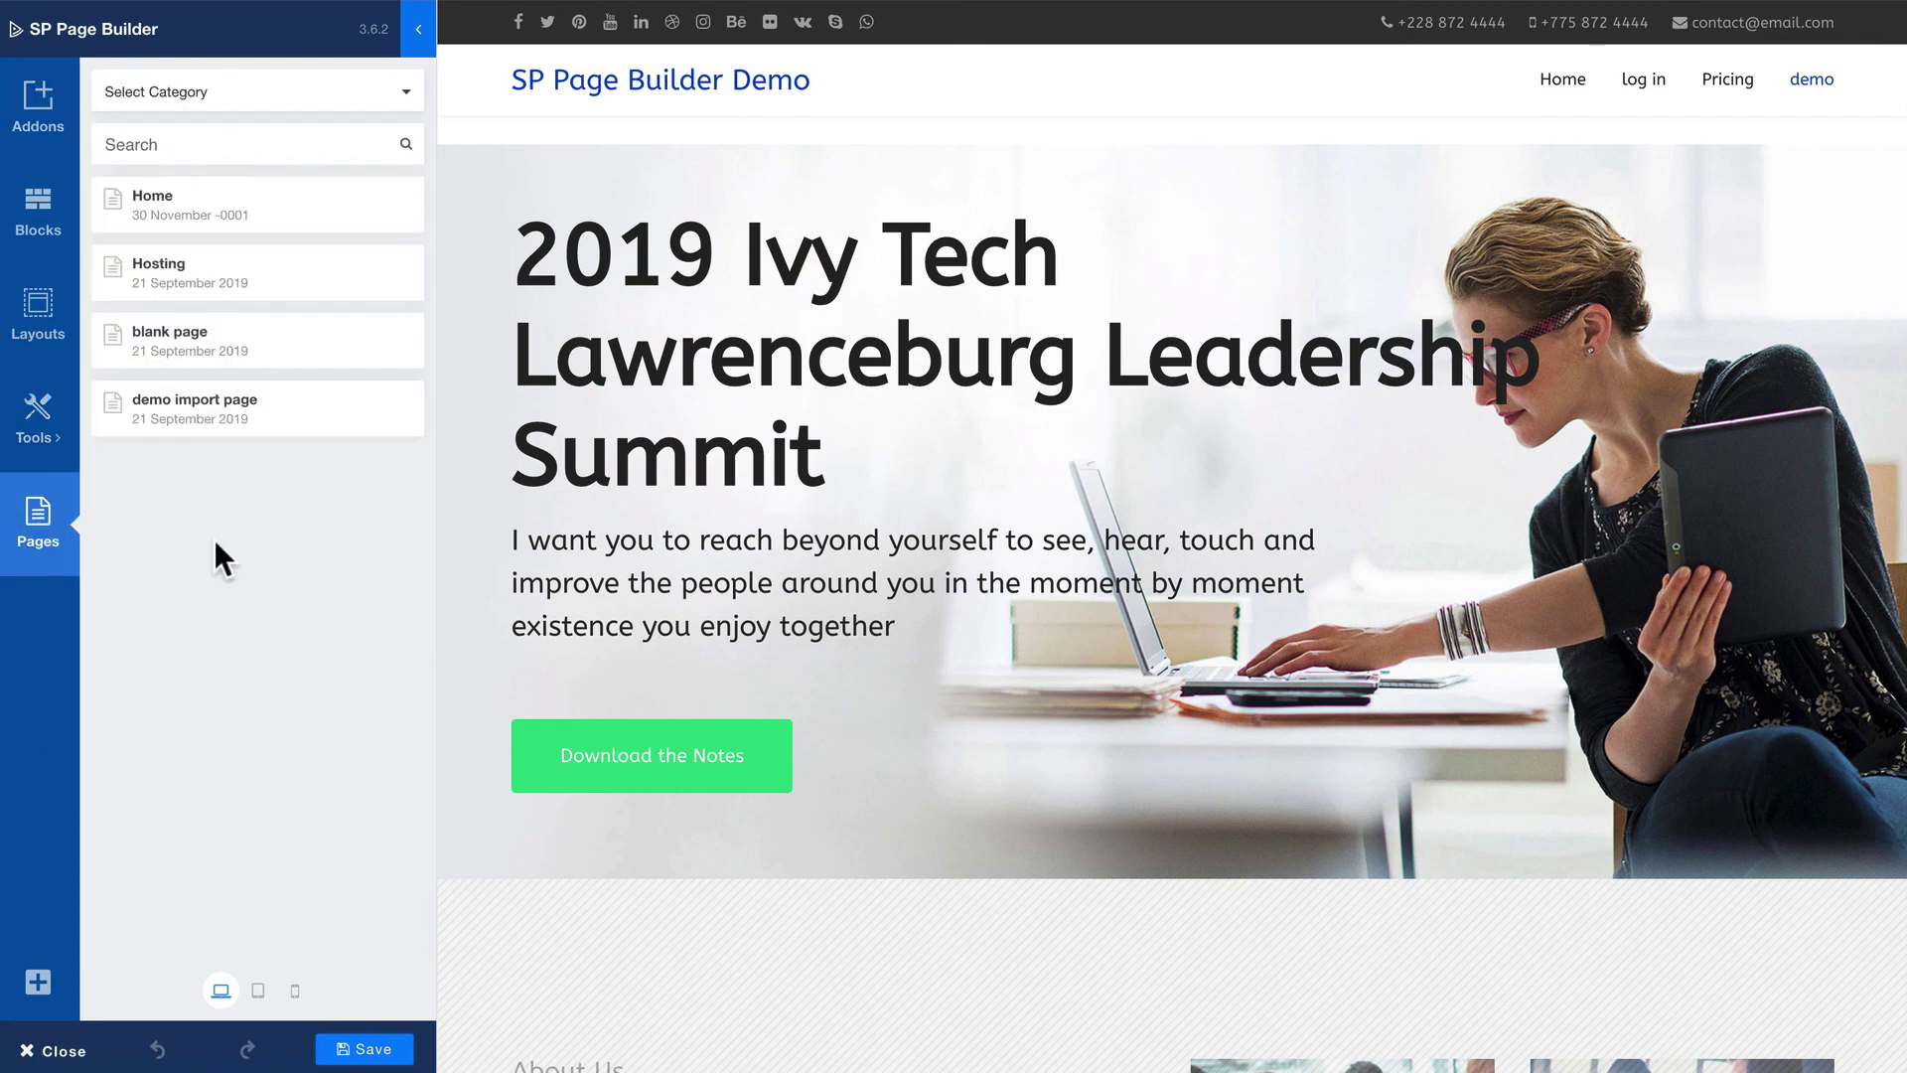